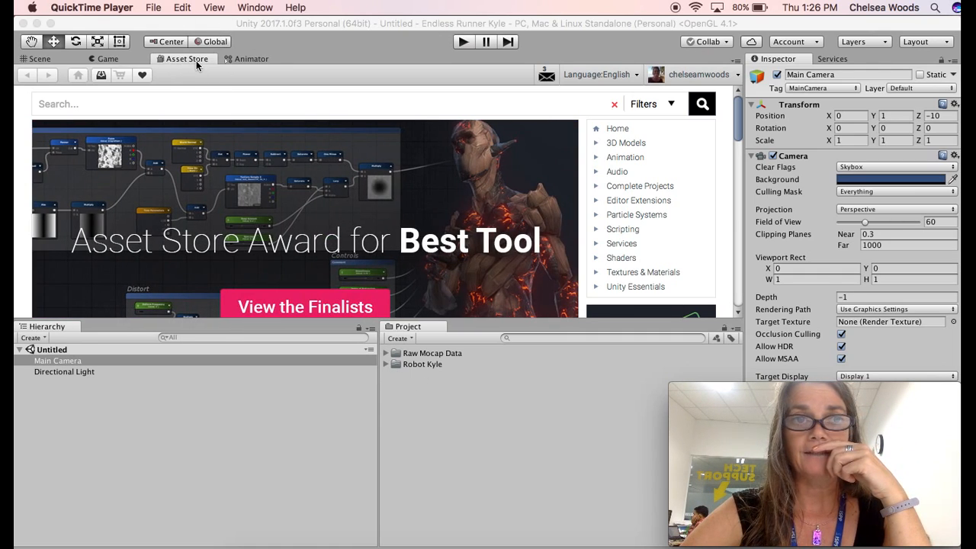
Step: Search the Asset Store for "robot kyle" and open the Space Robot Kyle asset page
click(138, 104)
click(127, 101)
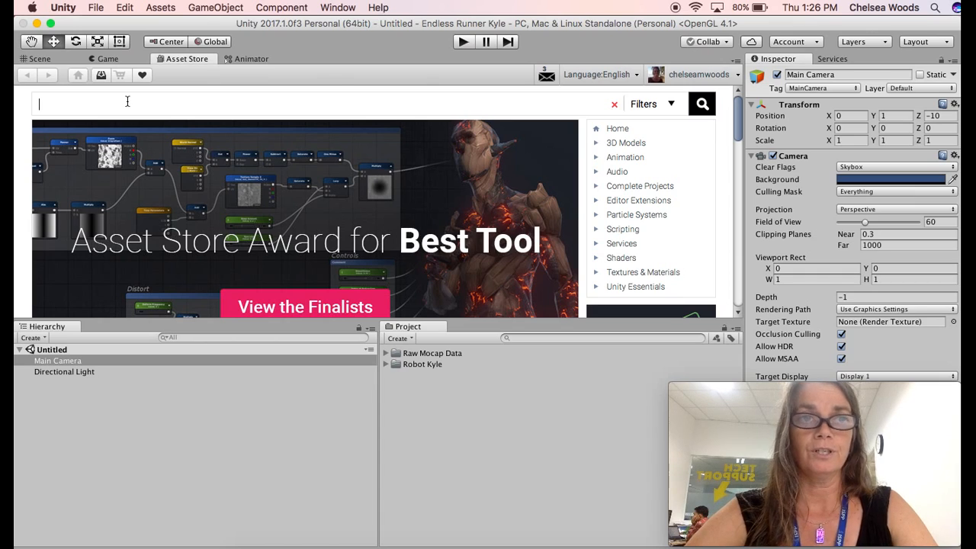
text(robo)
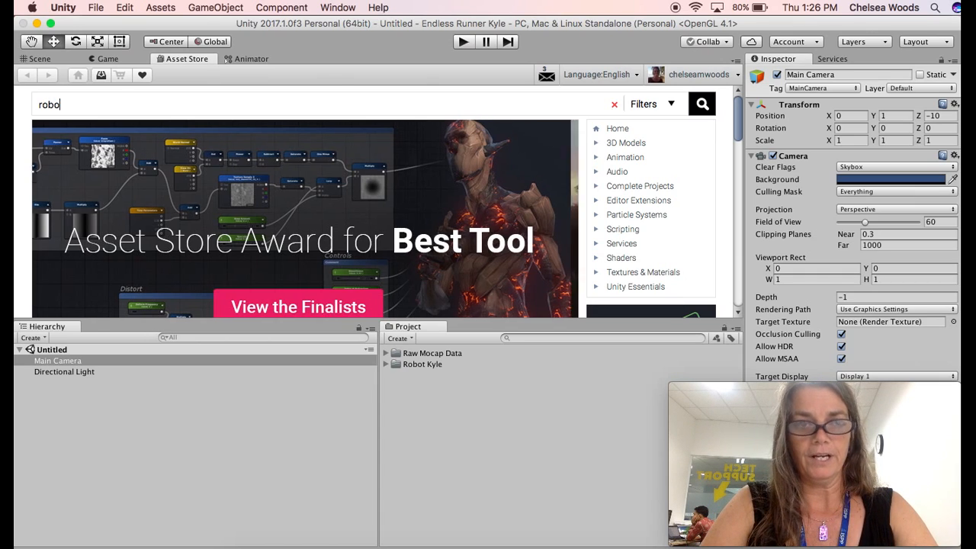
text(t kyle)
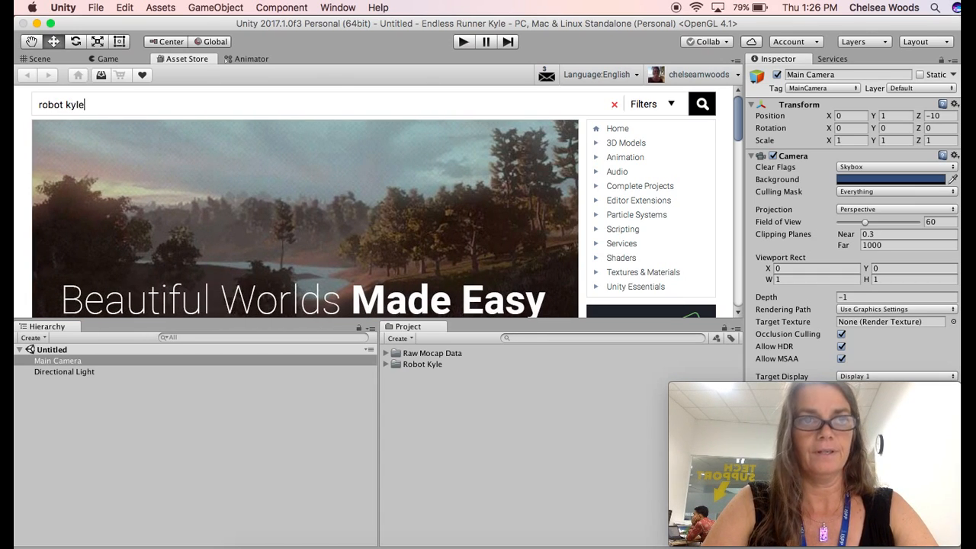
key(Return)
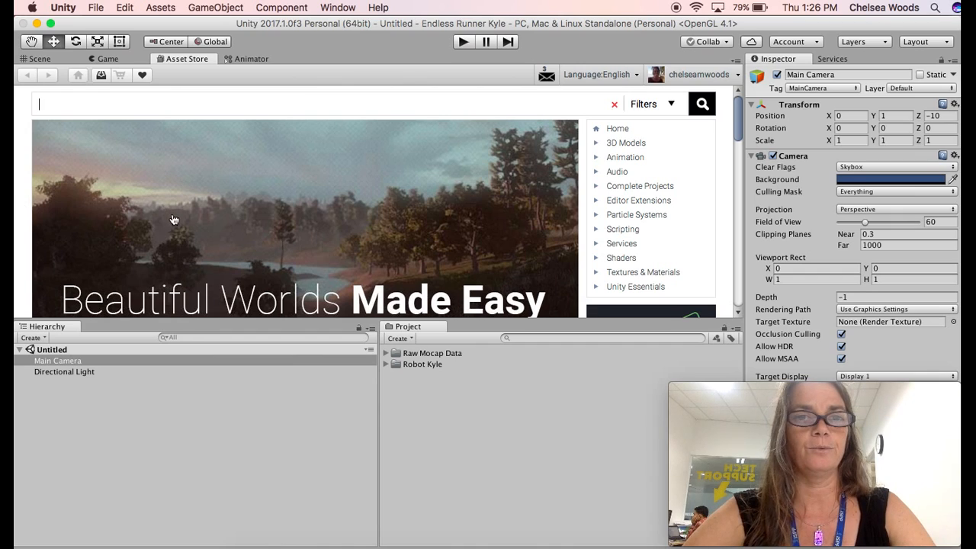
scroll(239, 211, down, 4)
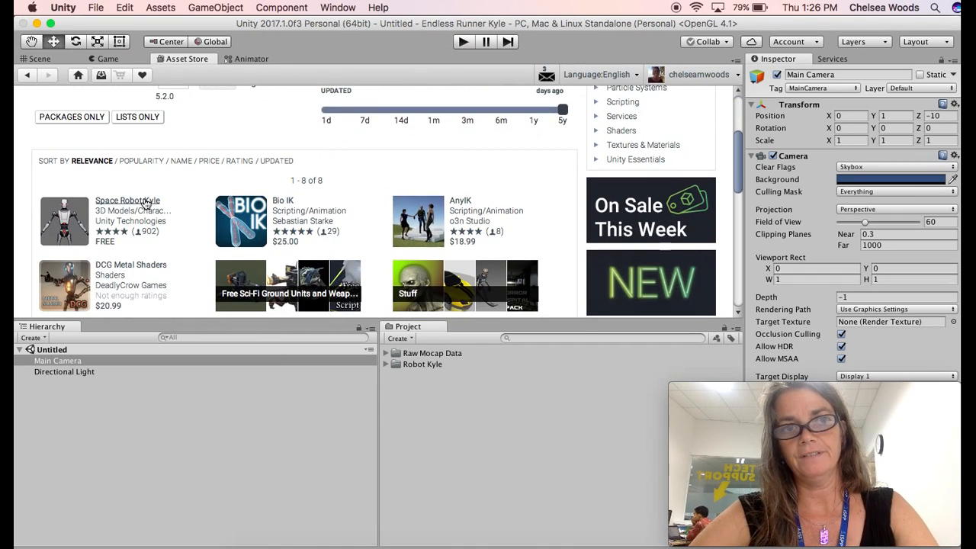
click(120, 200)
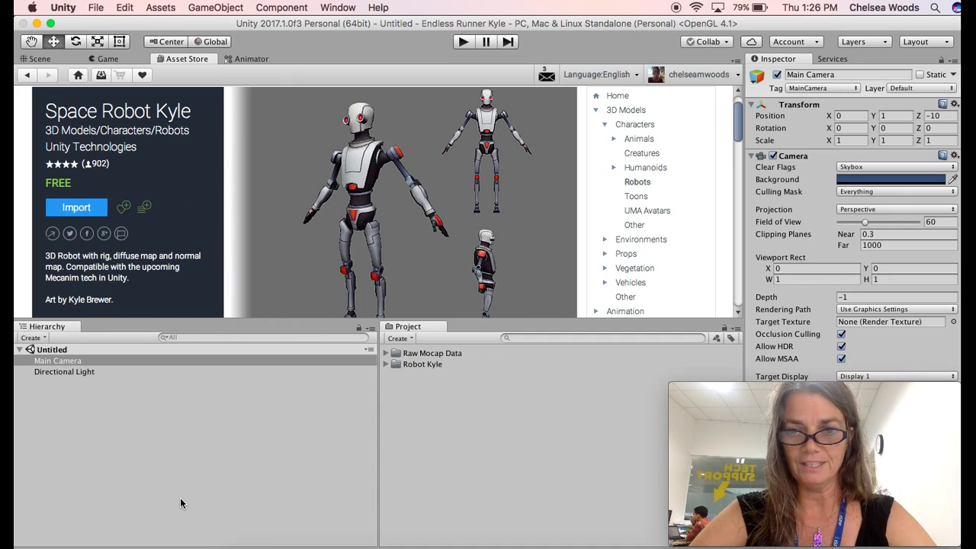
Step: Search the Asset Store for "raw mocap" and open the Raw Mocap Data for Mecanim asset page
click(424, 364)
click(421, 353)
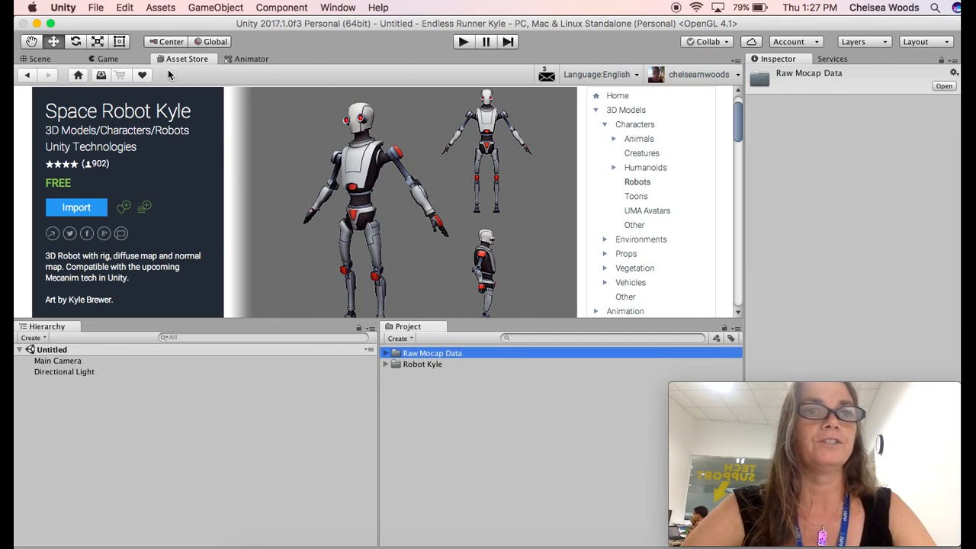
scroll(292, 209, up, 2)
click(148, 100)
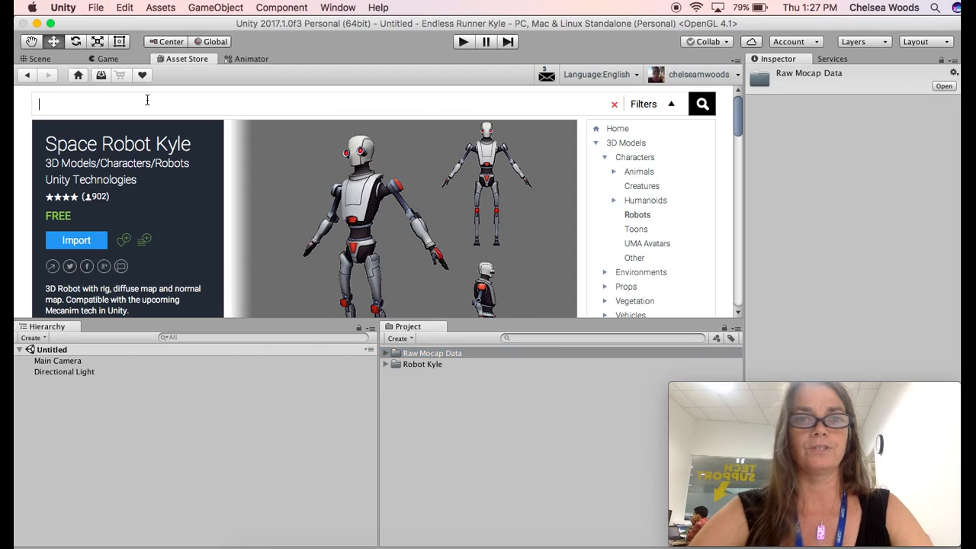
text(raw mocap)
key(super+a)
key(BackSpace)
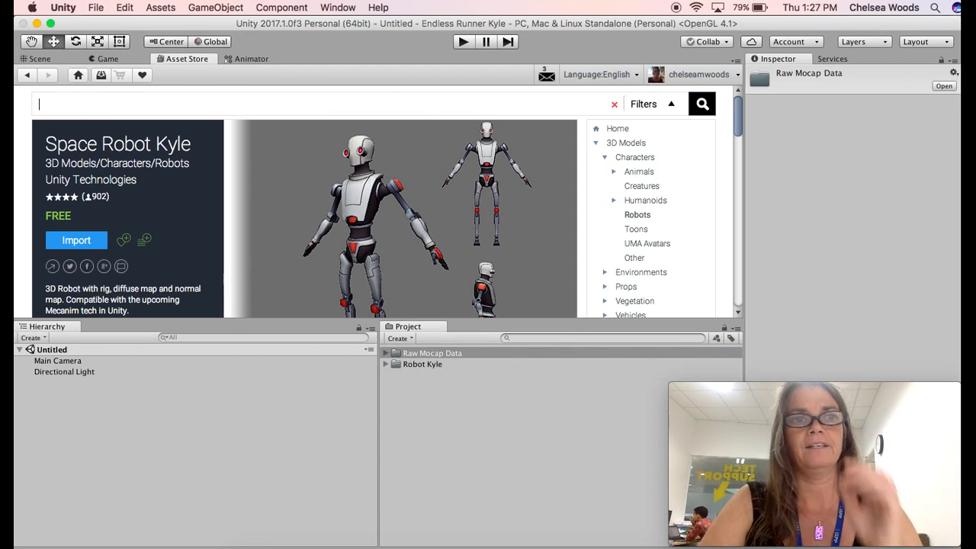
scroll(153, 223, down, 5)
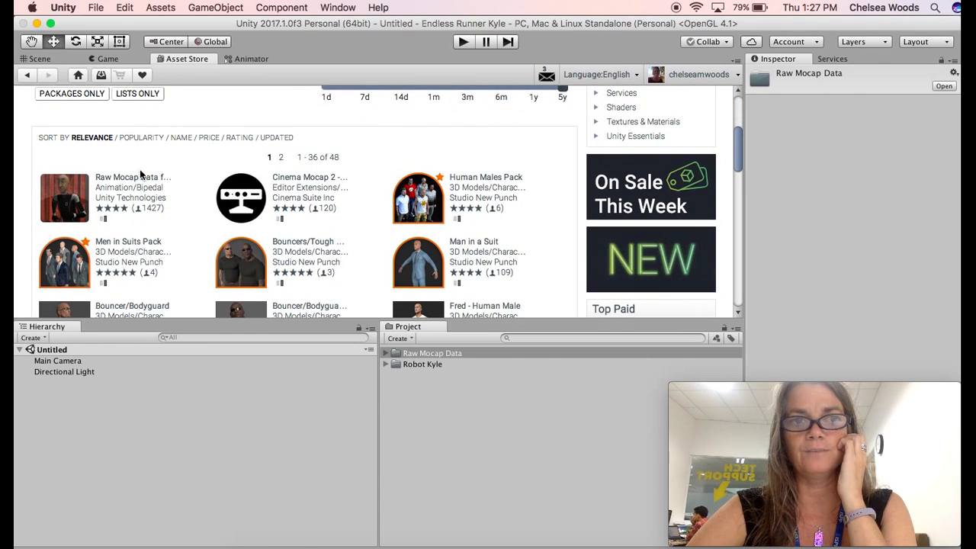
click(139, 178)
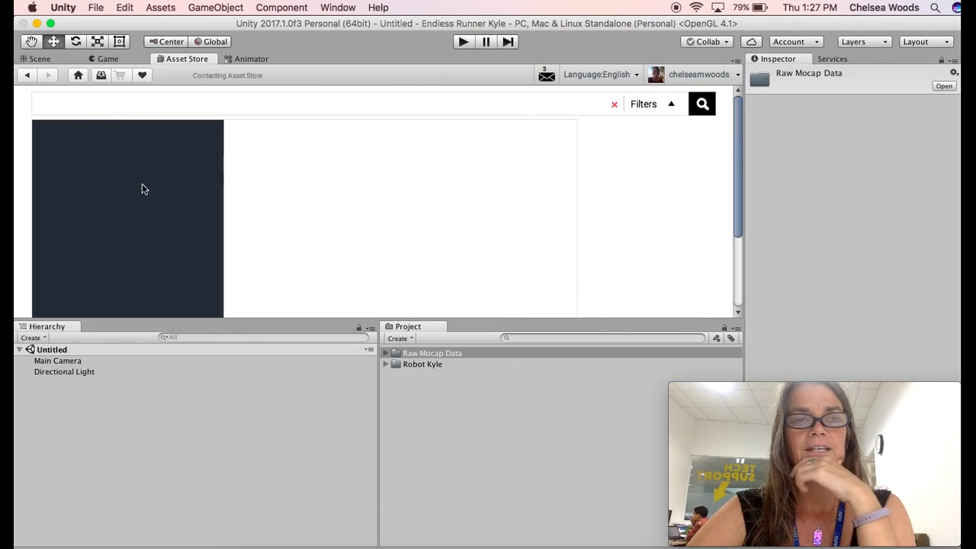
scroll(174, 255, down, 3)
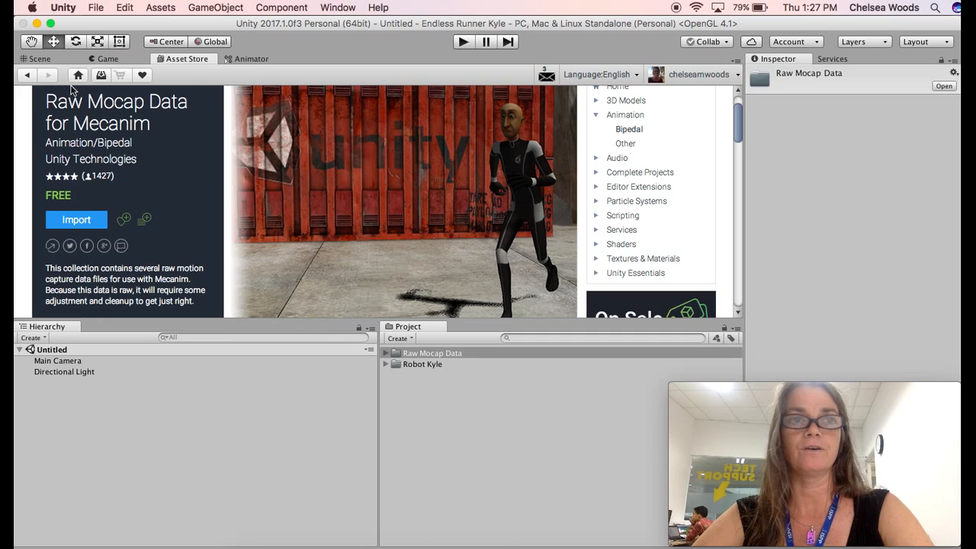
Step: Return to the scene view and save the scene as "Level 1" in the Assets folder
click(37, 60)
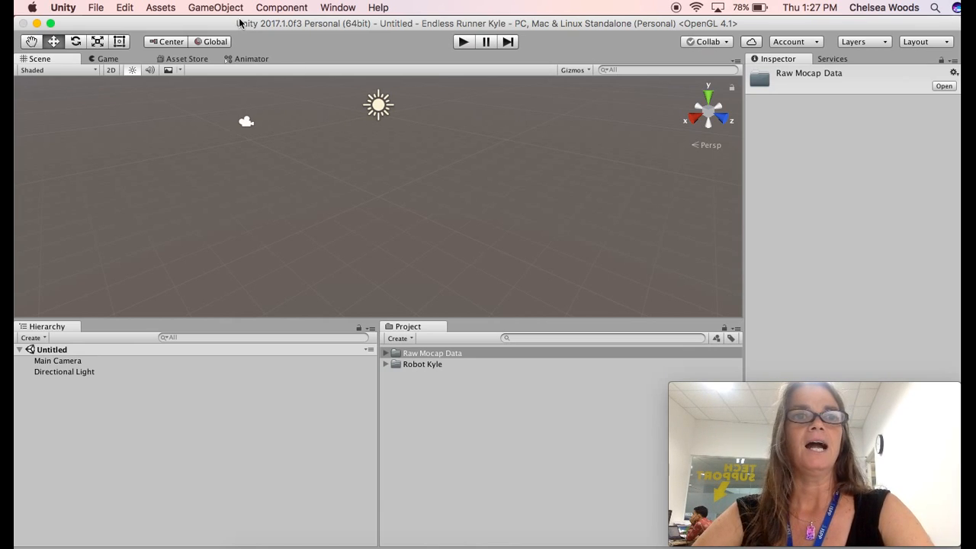
click(92, 10)
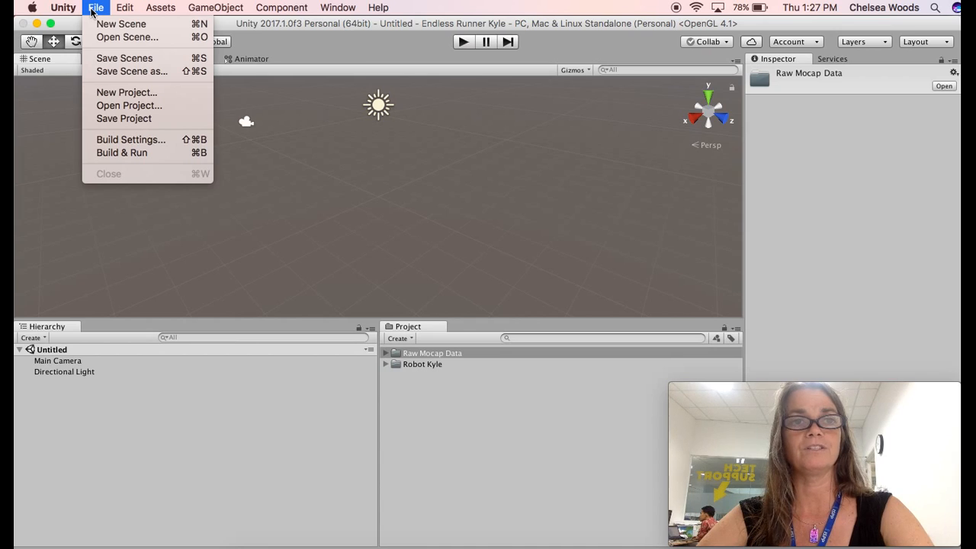
click(126, 71)
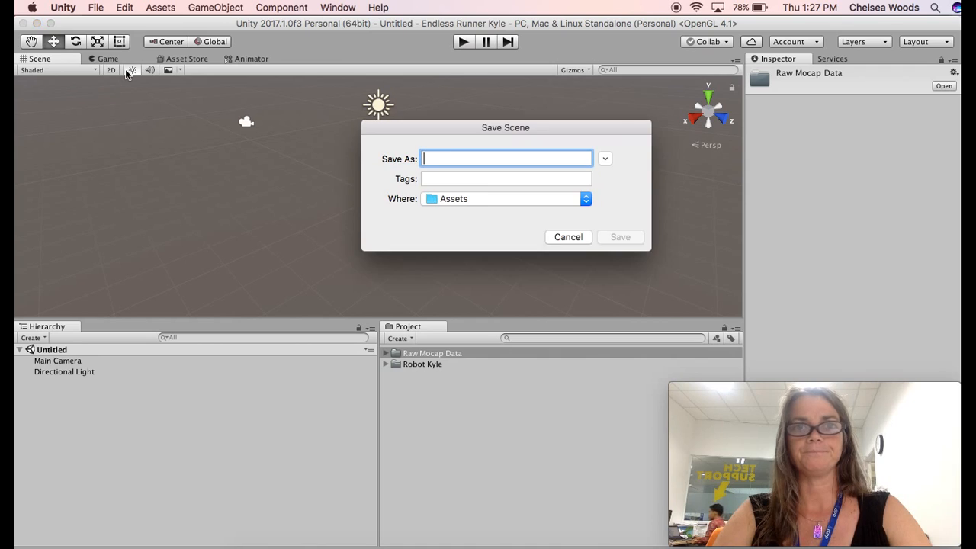
text(Level 1)
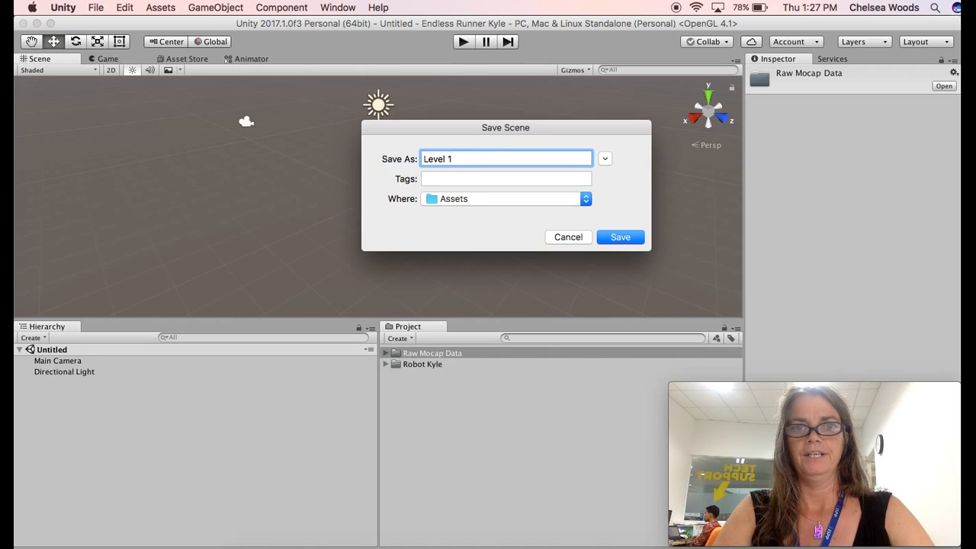
click(620, 237)
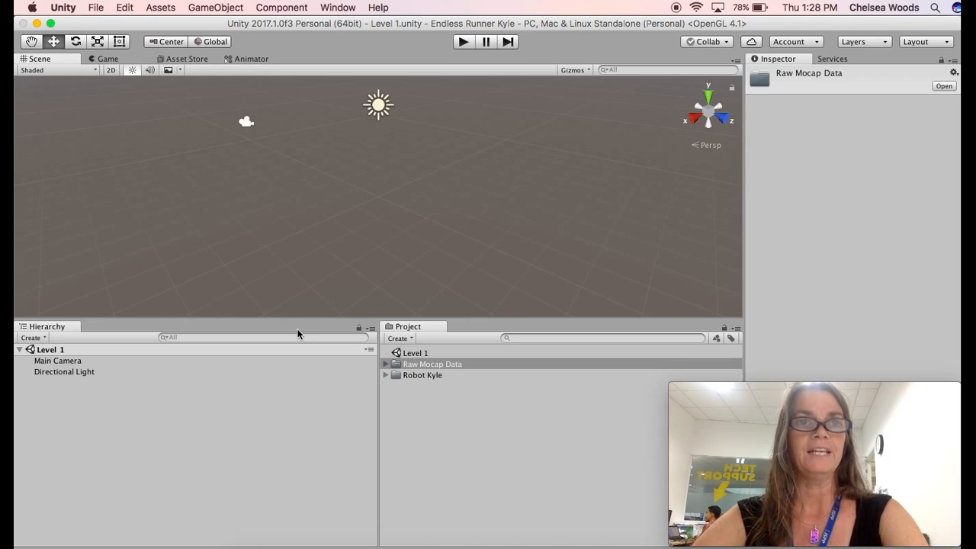
Step: Add a 3D cube to the scene and set its Z position to 49.5
click(44, 340)
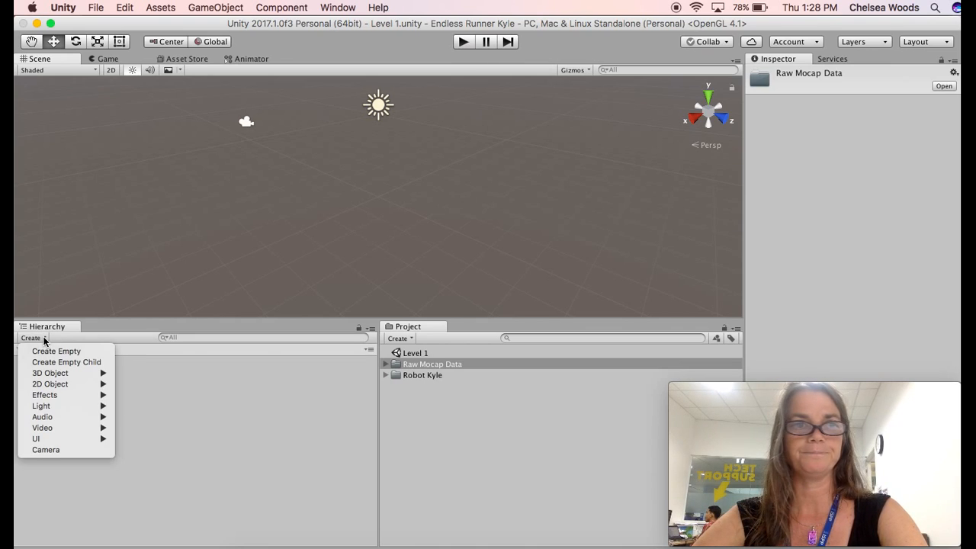
mouse_move(105, 373)
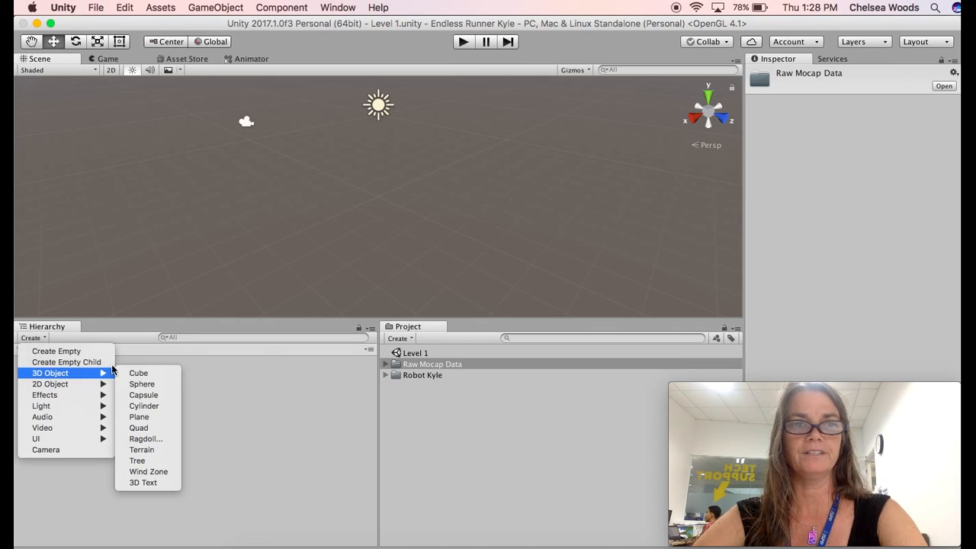
click(132, 373)
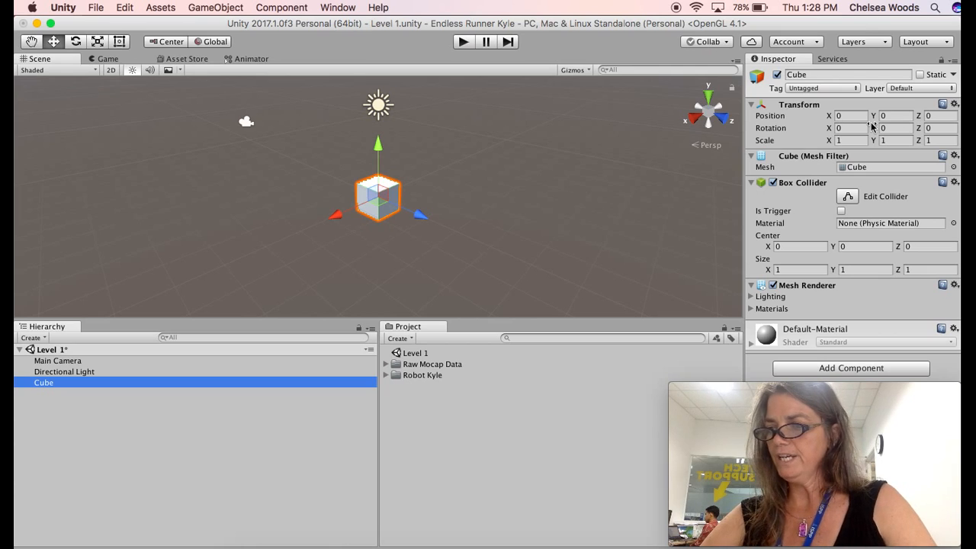
click(932, 116)
text(4)
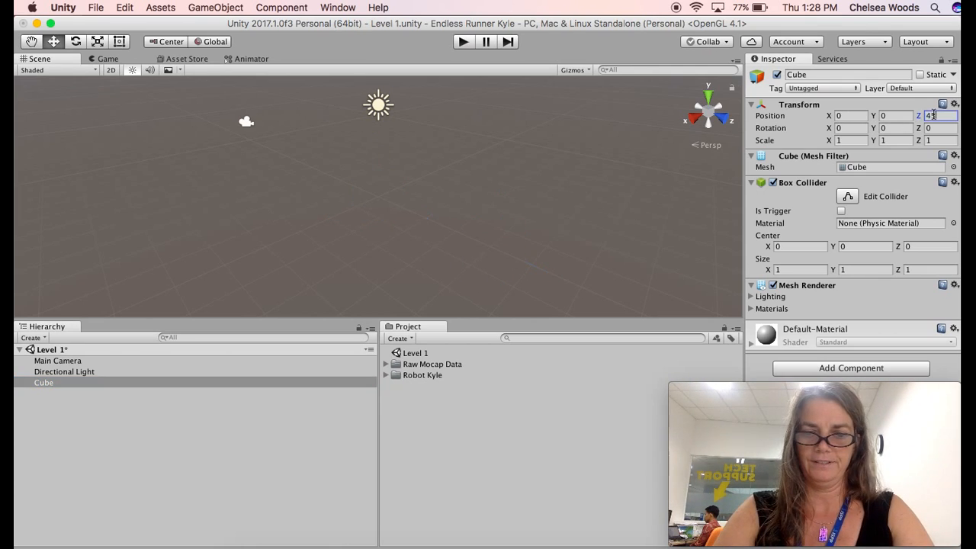
text(5)
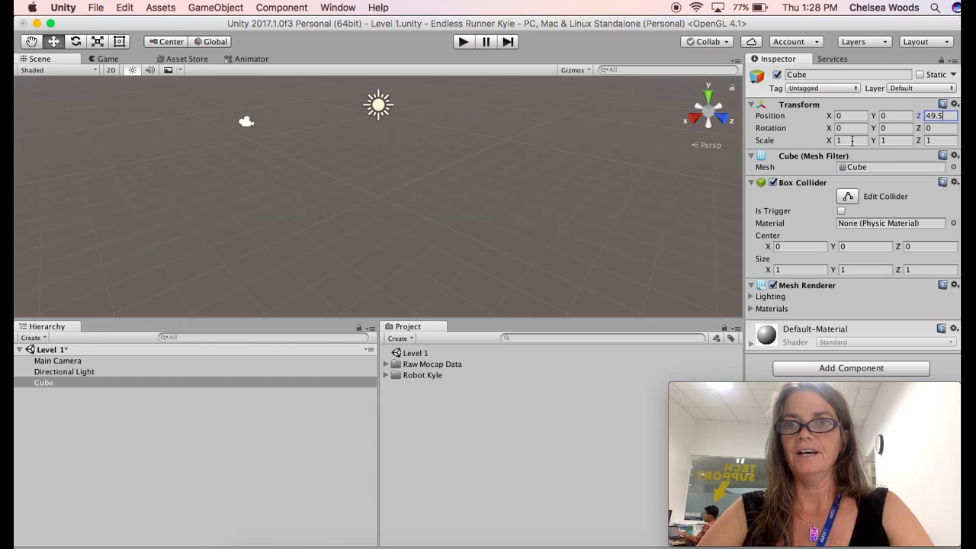
Step: Set the cube's scale to X 3, Y 0.3 and Z 100
click(853, 141)
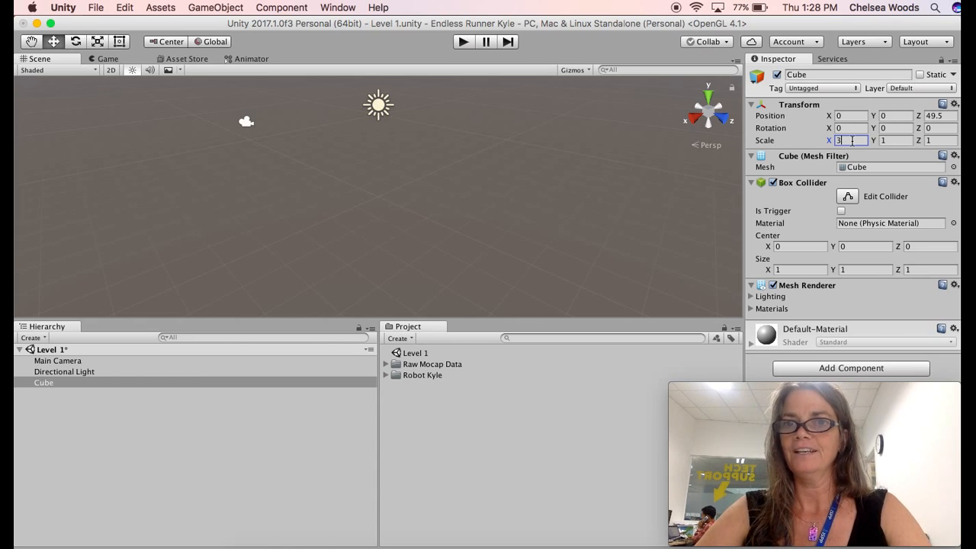
click(891, 141)
text(3)
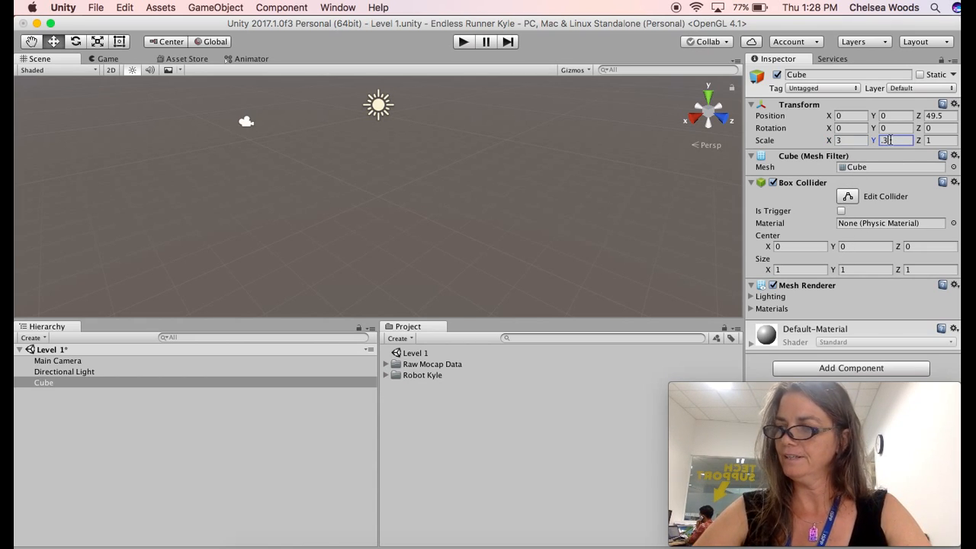
click(942, 140)
text(100)
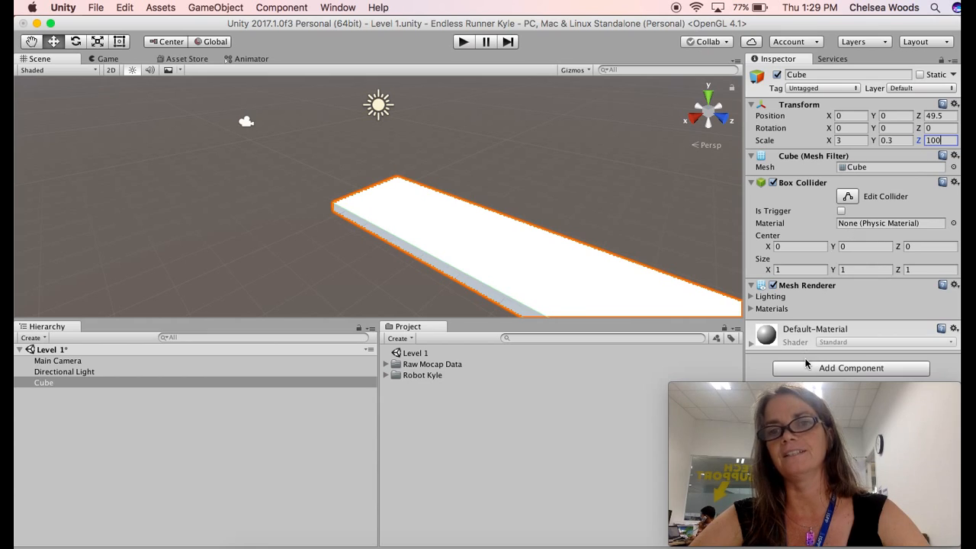
mouse_move(754, 400)
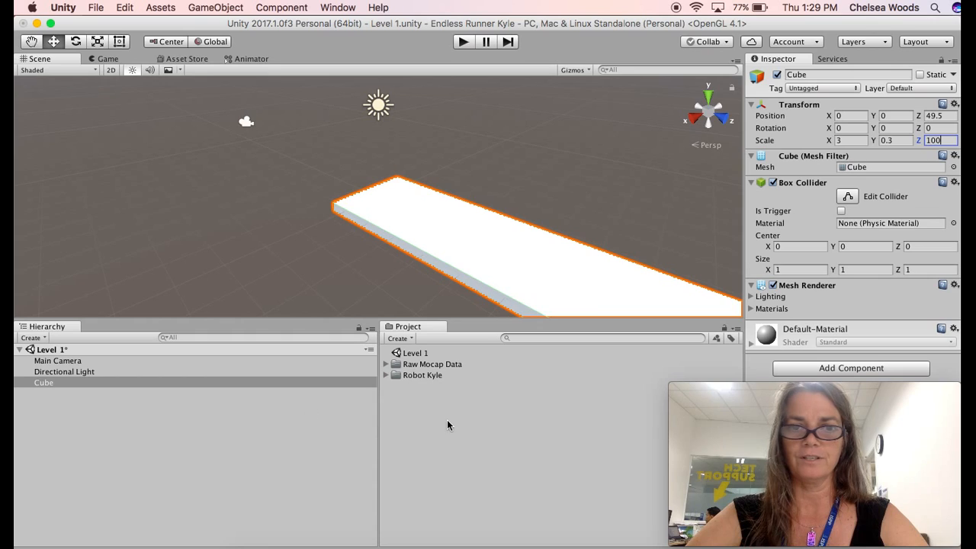
Step: Set the Robot Kyle model's rig to the Humanoid animation type with the avatar definition Create From This Model
click(403, 377)
click(386, 376)
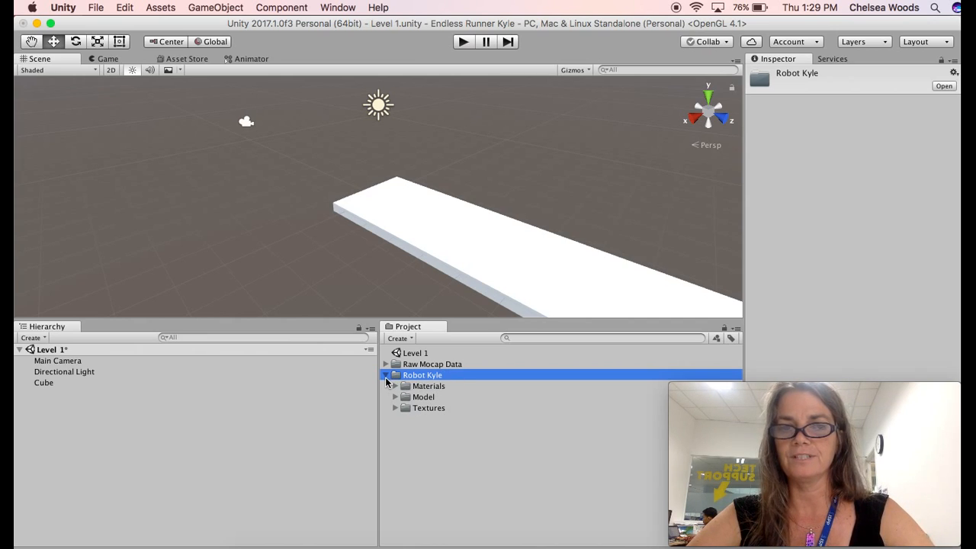
click(395, 398)
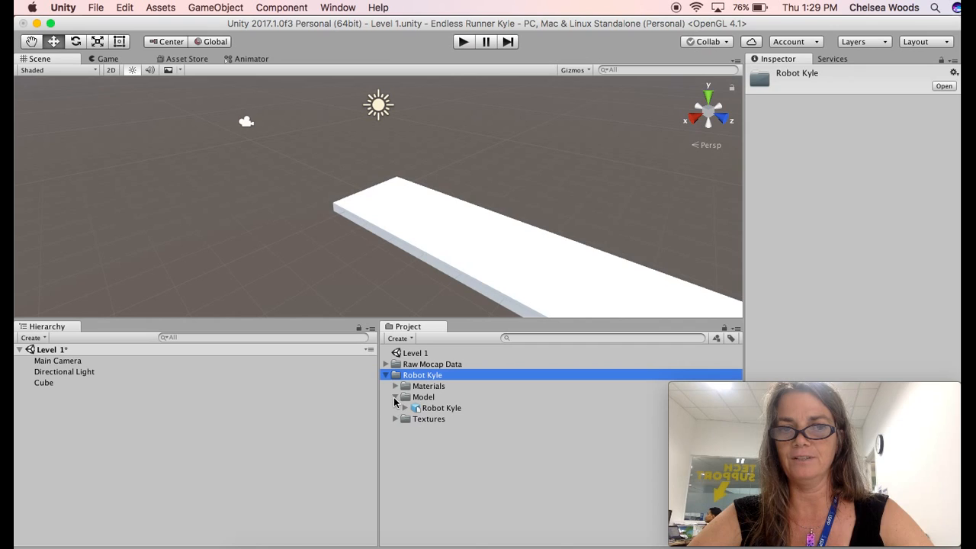
click(446, 409)
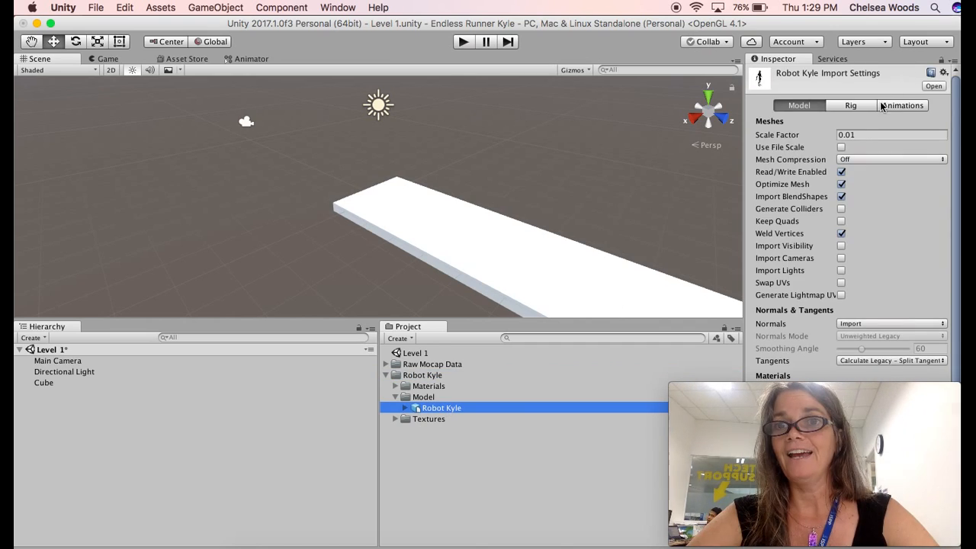
click(853, 107)
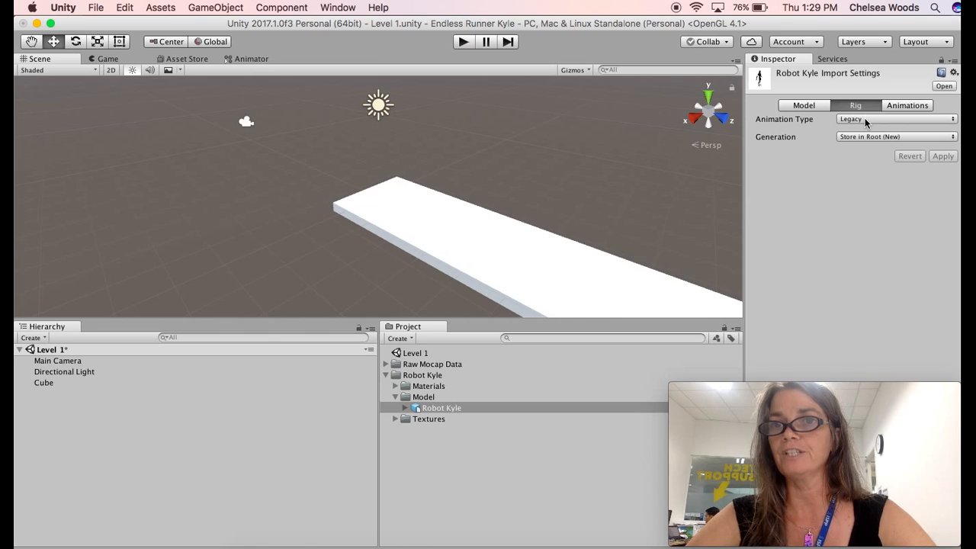
click(865, 121)
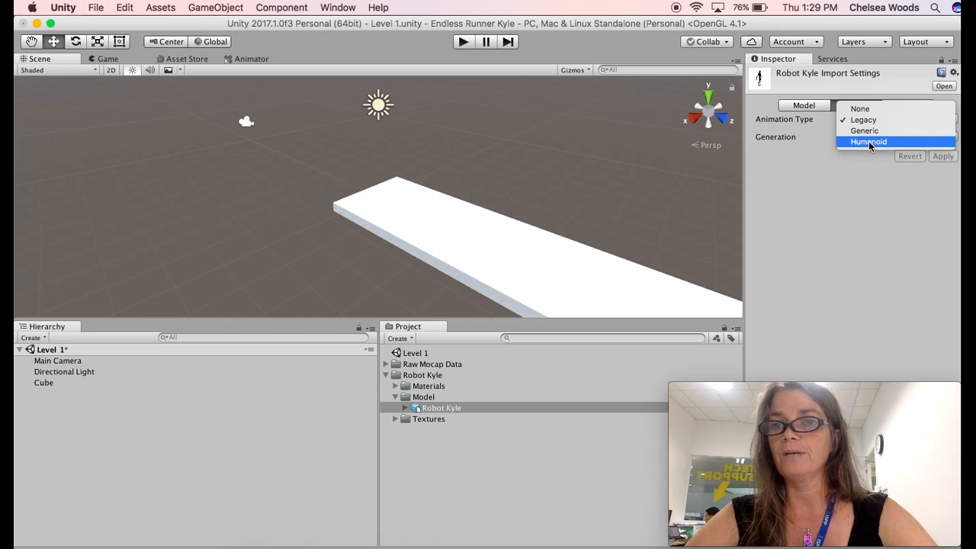
click(869, 141)
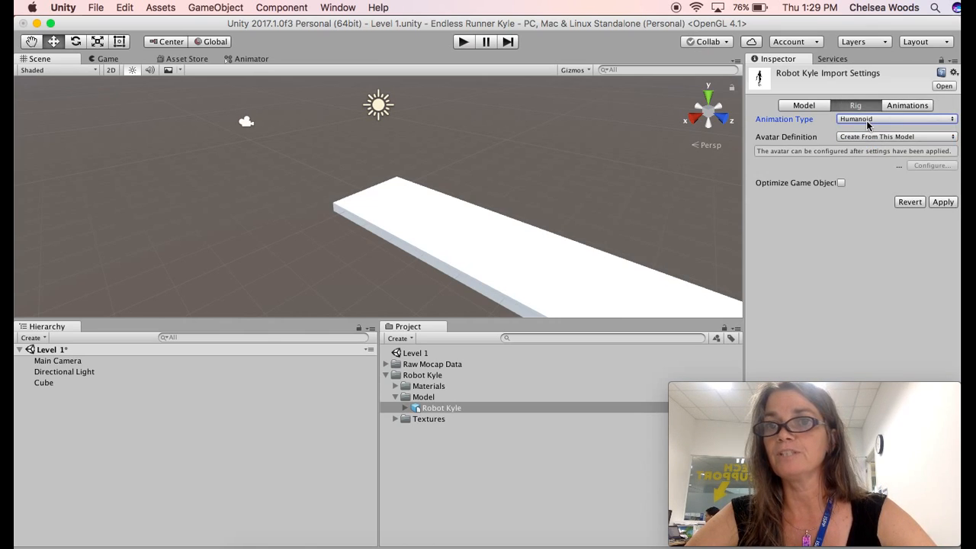
click(870, 138)
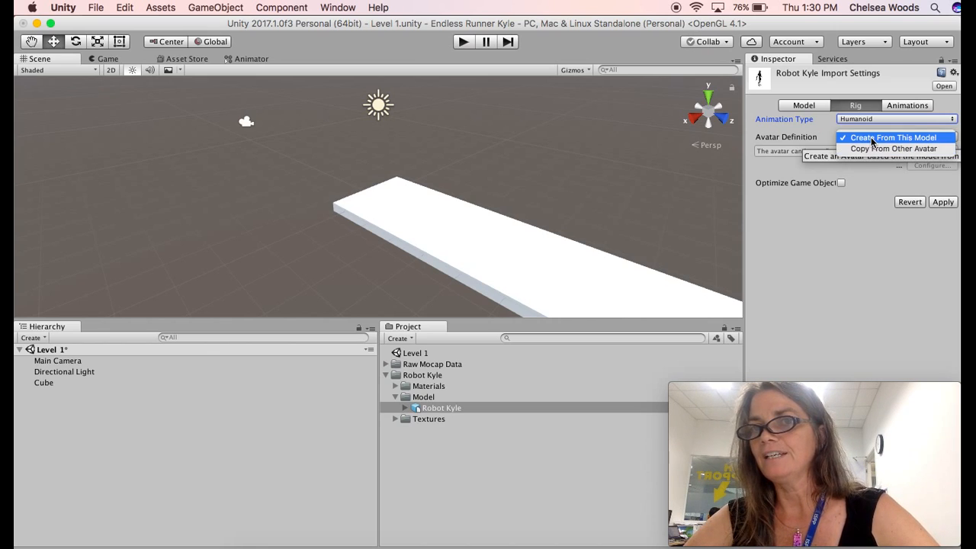
click(869, 139)
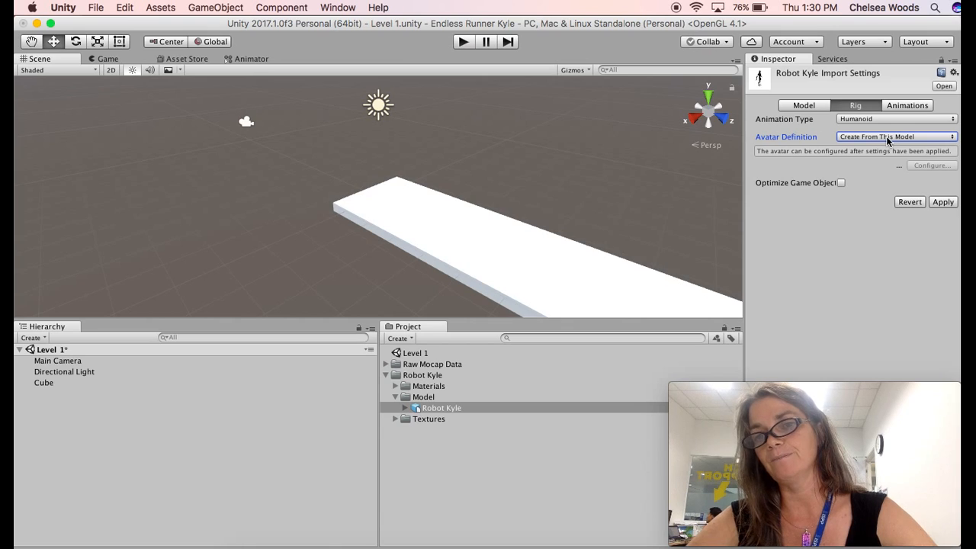
Step: Place the Robot Kyle model in the scene and apply its pending import settings
click(406, 410)
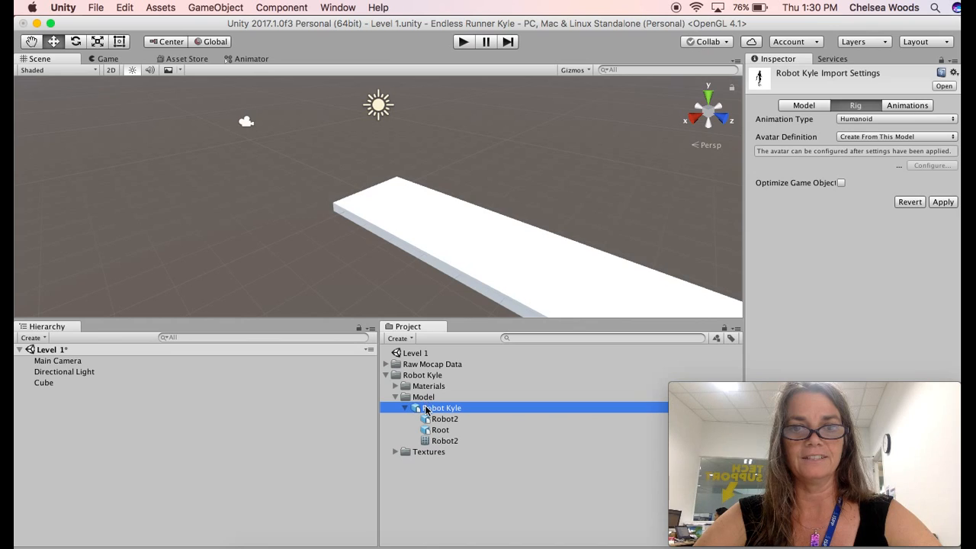
drag(426, 410, 414, 150)
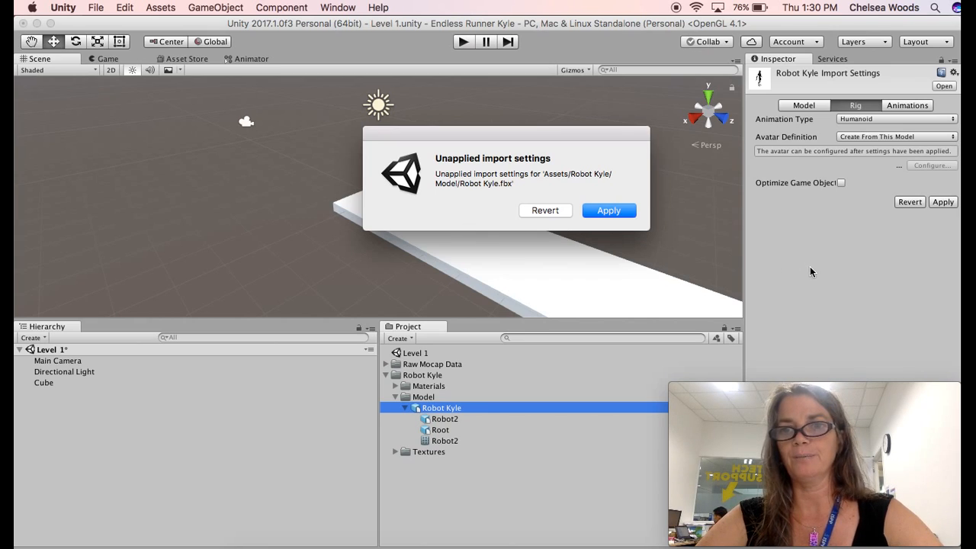
click(608, 210)
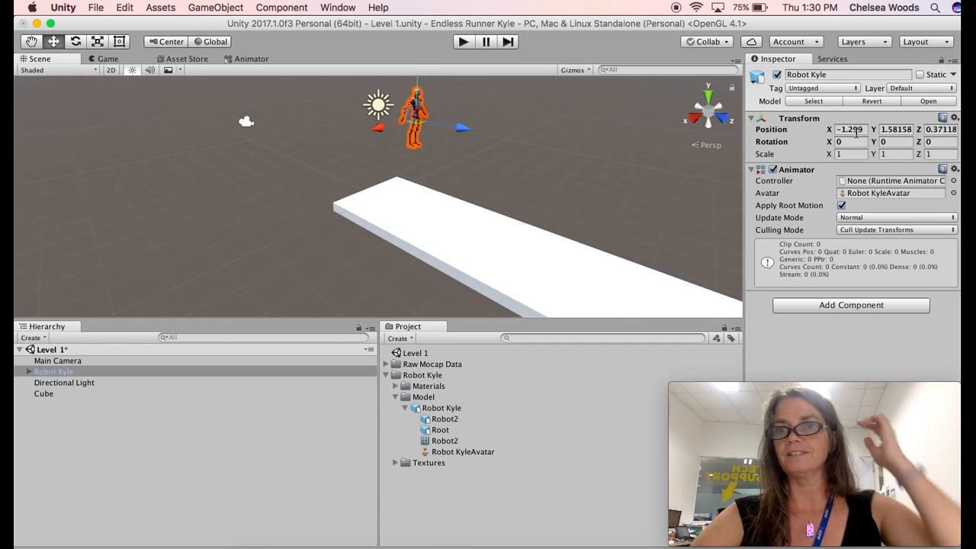
Step: Reset Robot Kyle's transform and set its Y position to 0.2
click(954, 119)
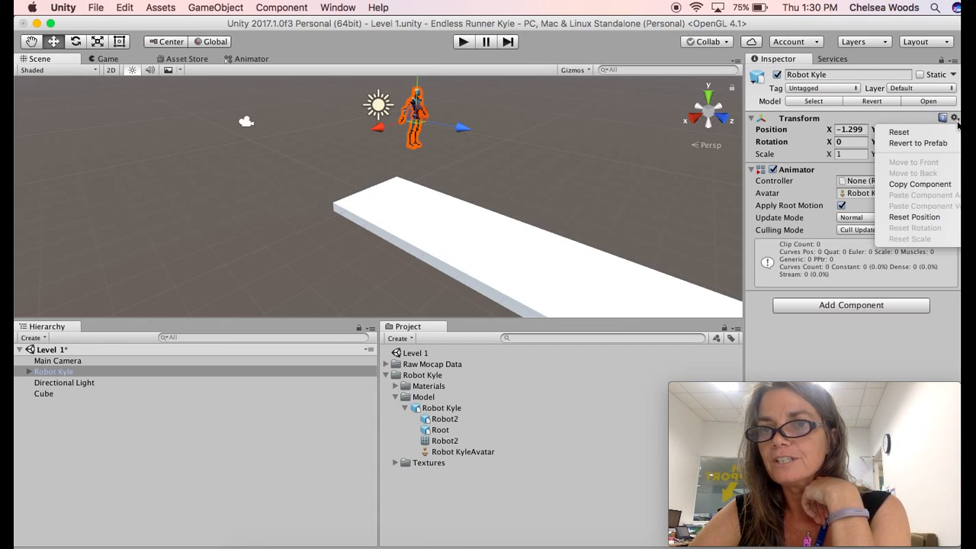
click(915, 132)
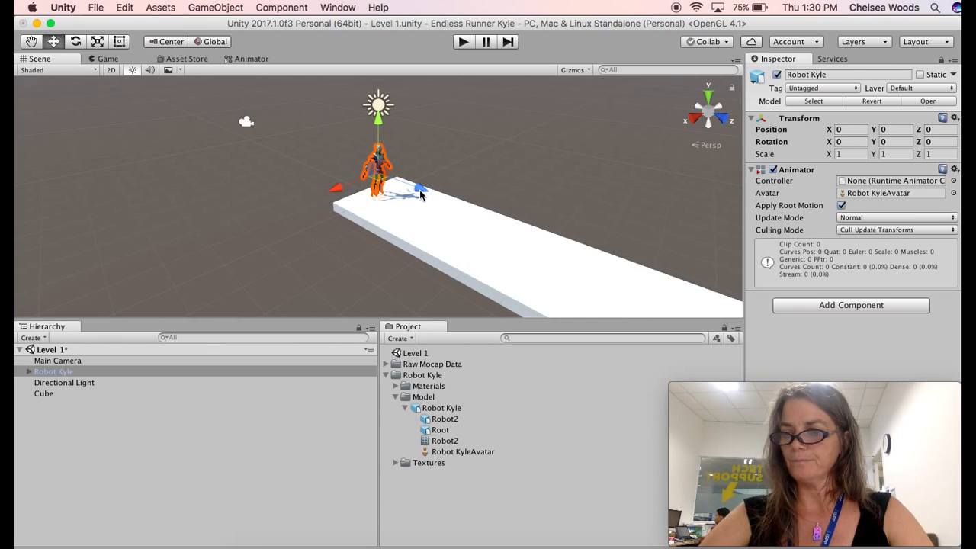
click(888, 131)
text(.2)
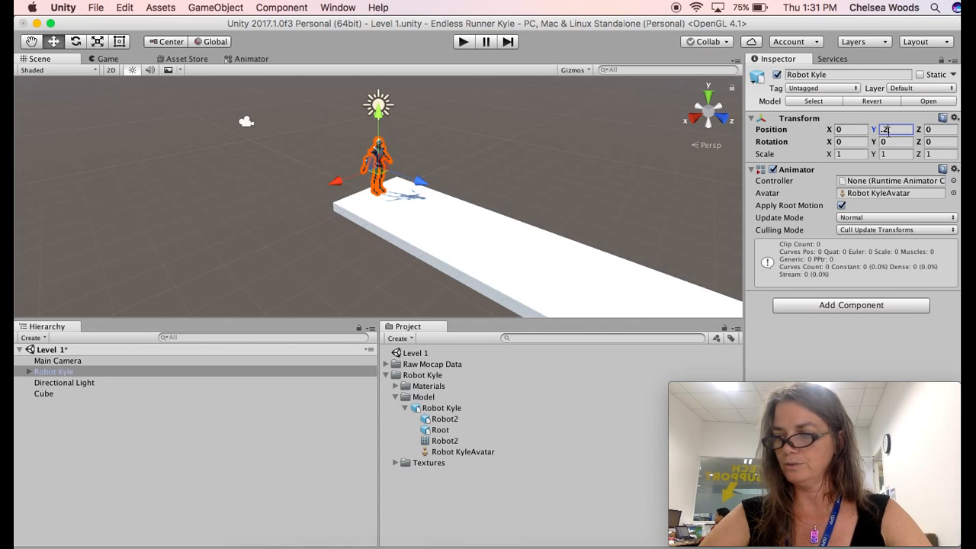
key(Return)
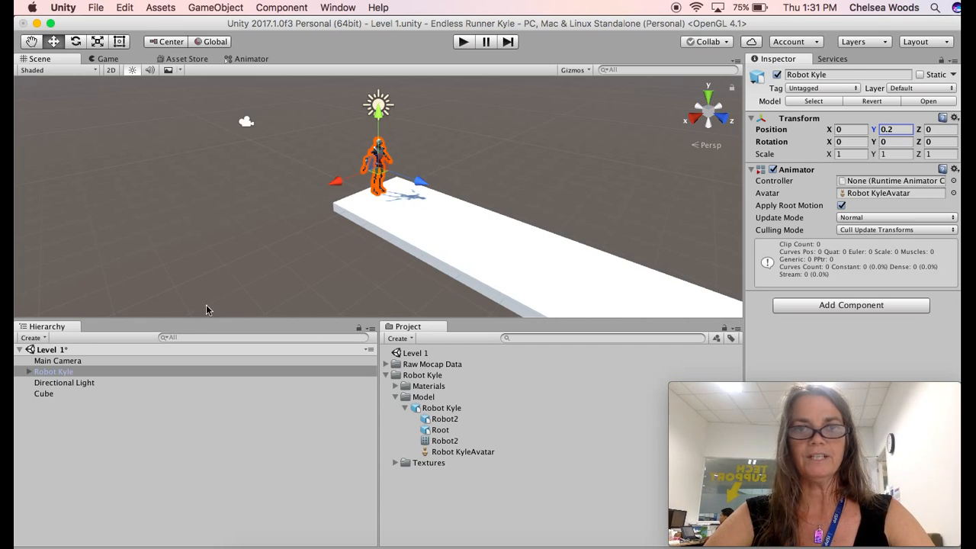
Step: Set the Main Camera's position to Y 2 and Z -2 and its X rotation to 15
click(65, 362)
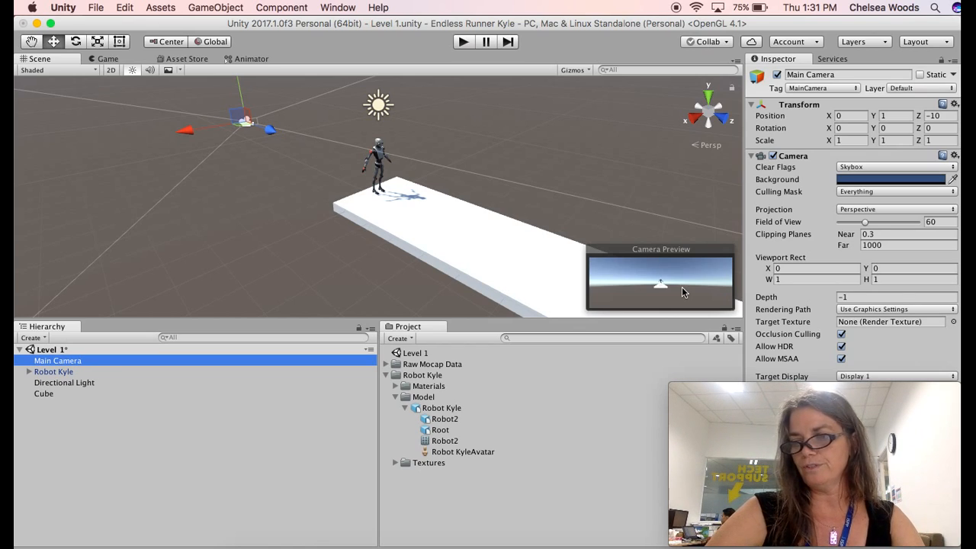
click(888, 118)
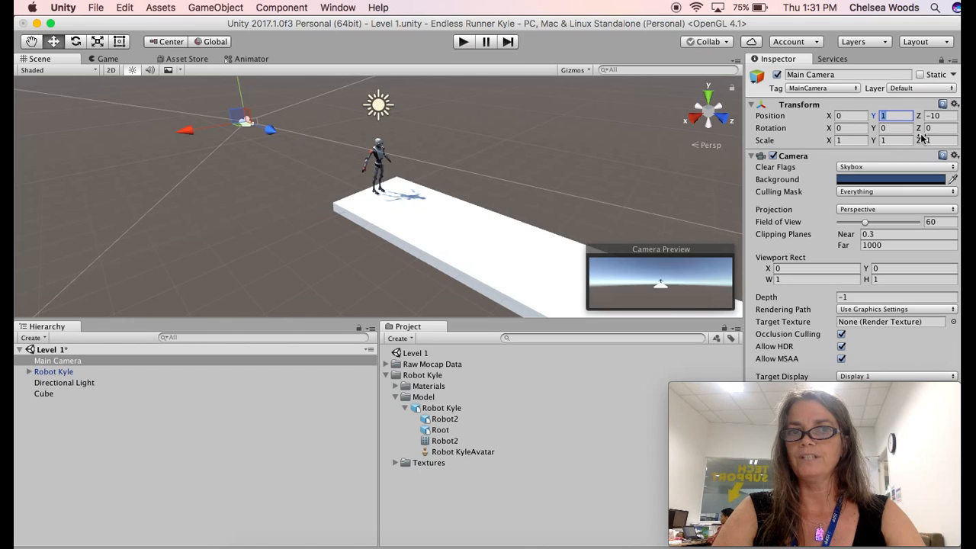
text(2)
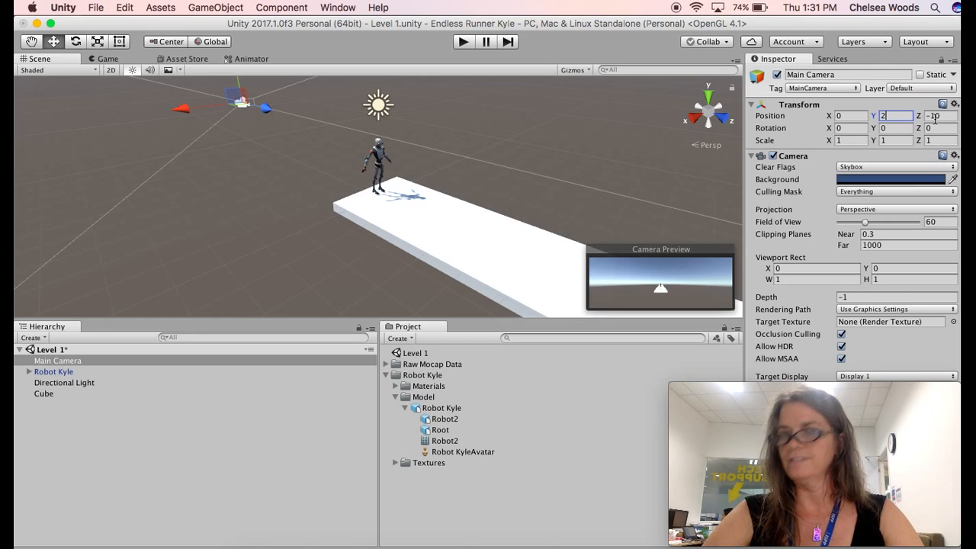
click(937, 116)
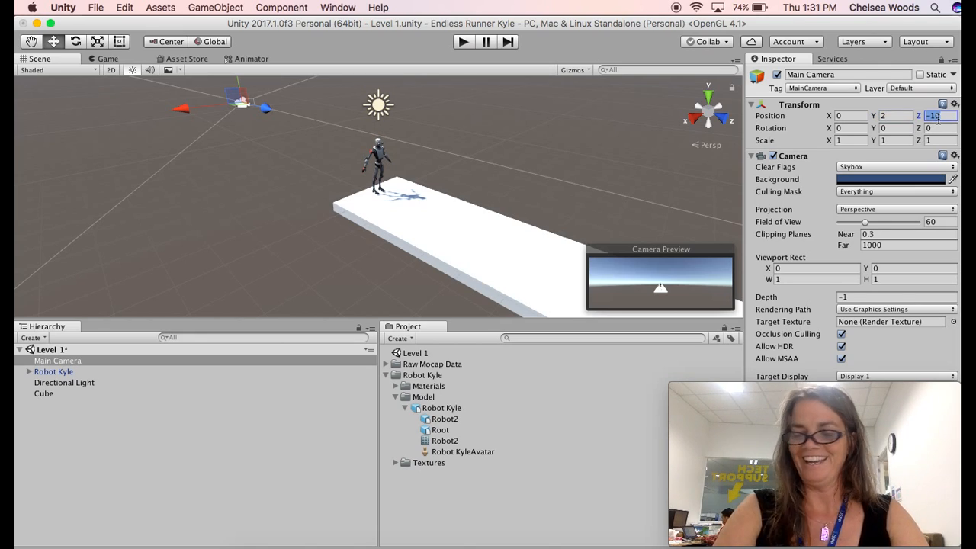
text(-2)
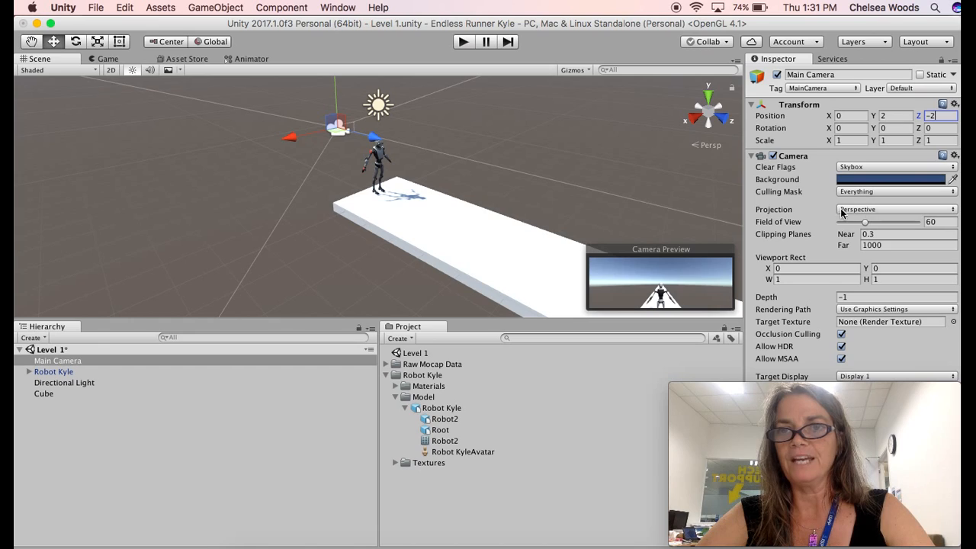
click(855, 128)
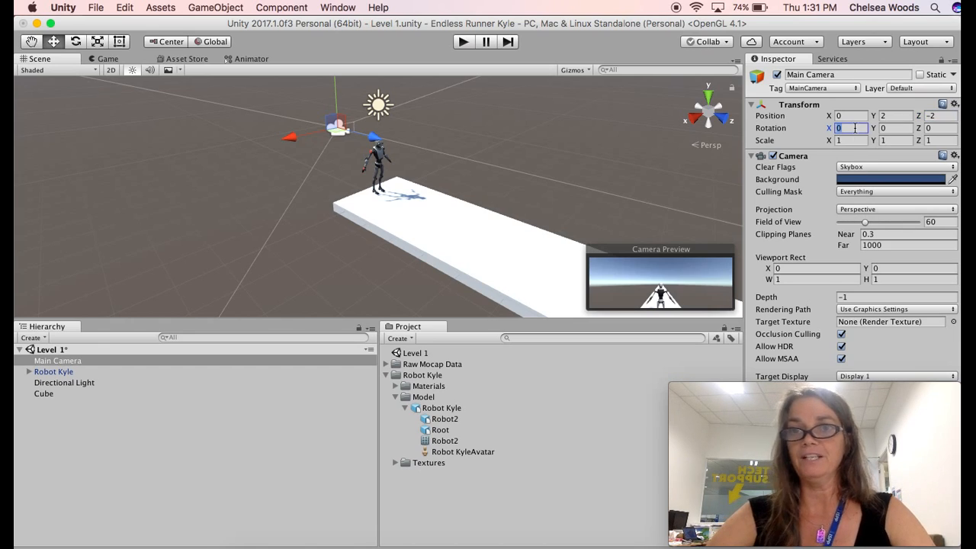
text(15)
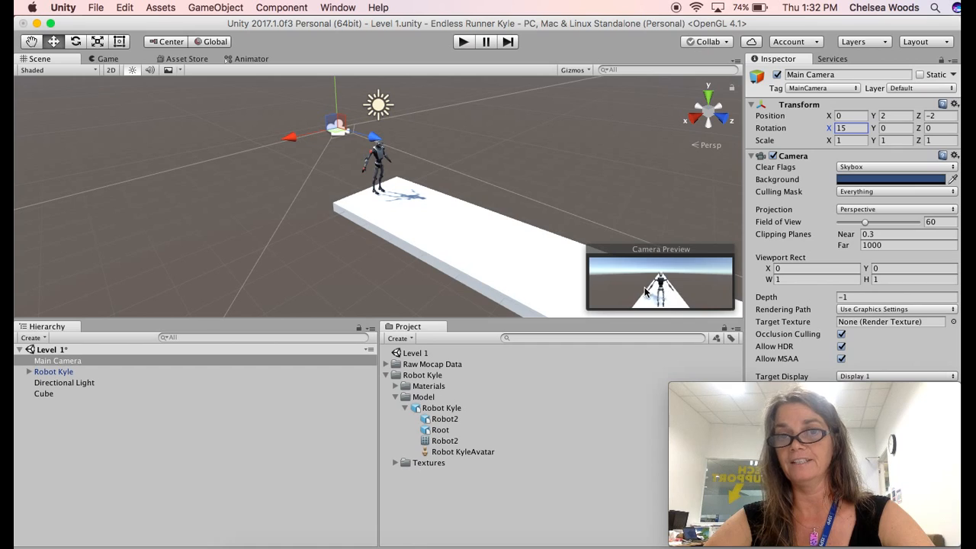
Step: Make the Main Camera a child of Robot Kyle in the scene hierarchy, and collapse the Robot Kyle group
click(51, 362)
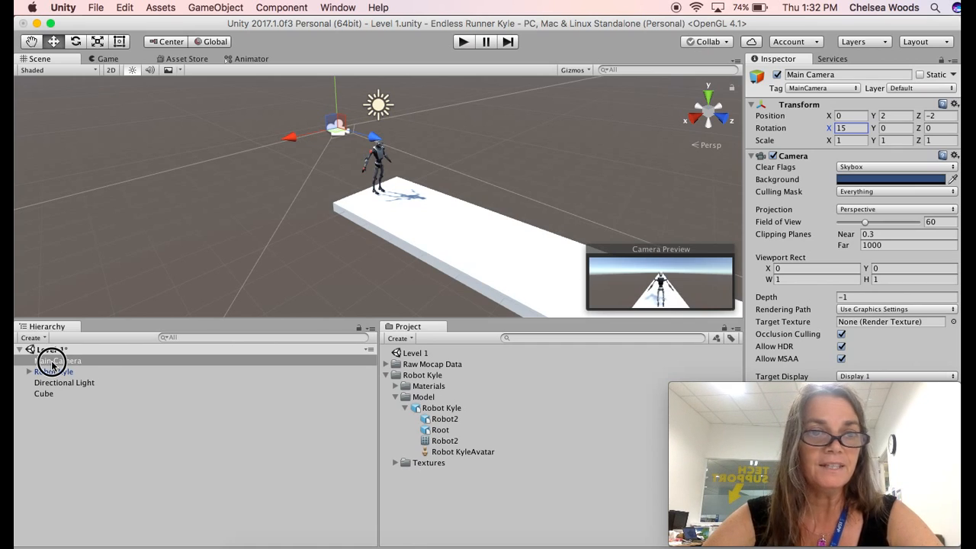
mouse_move(50, 362)
mouse_down()
mouse_move(48, 379)
mouse_move(47, 369)
mouse_up()
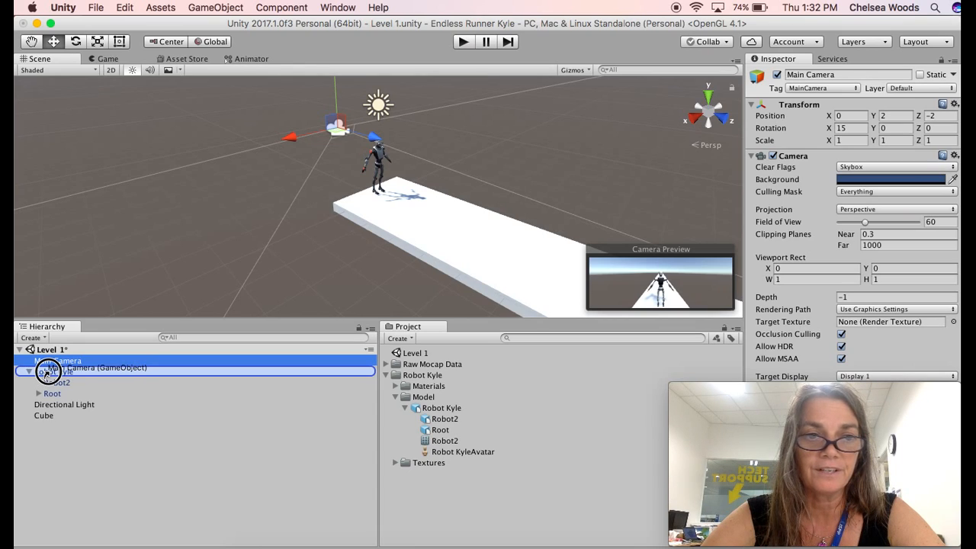
drag(48, 370, 98, 387)
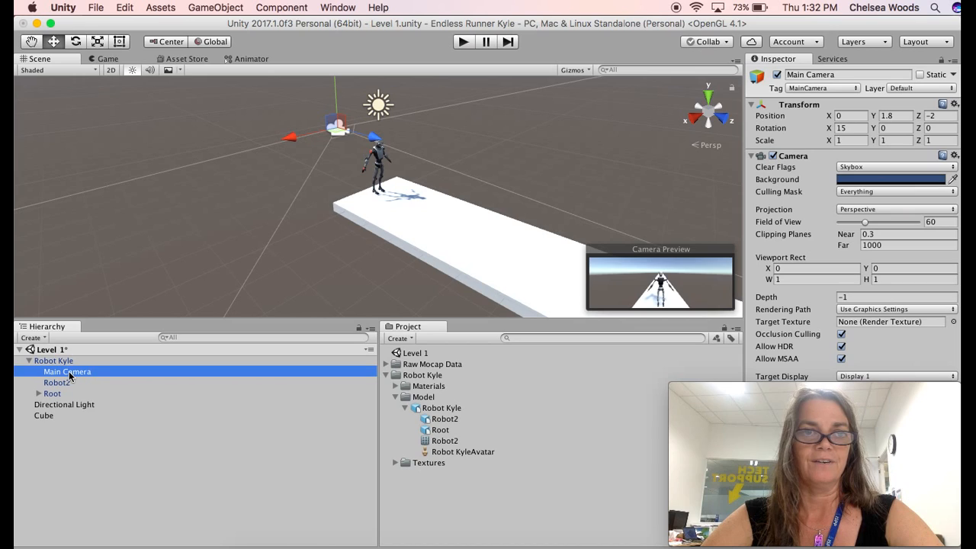
click(79, 444)
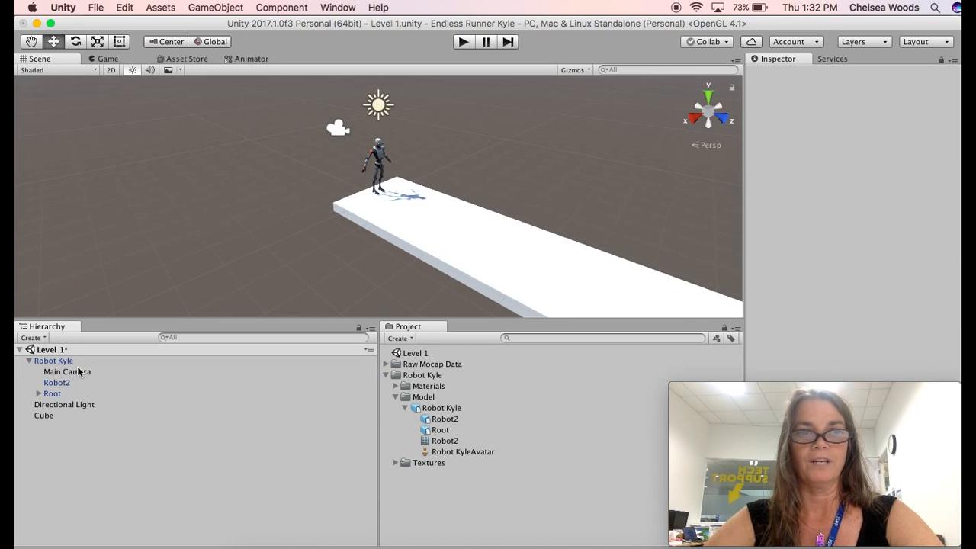
click(29, 361)
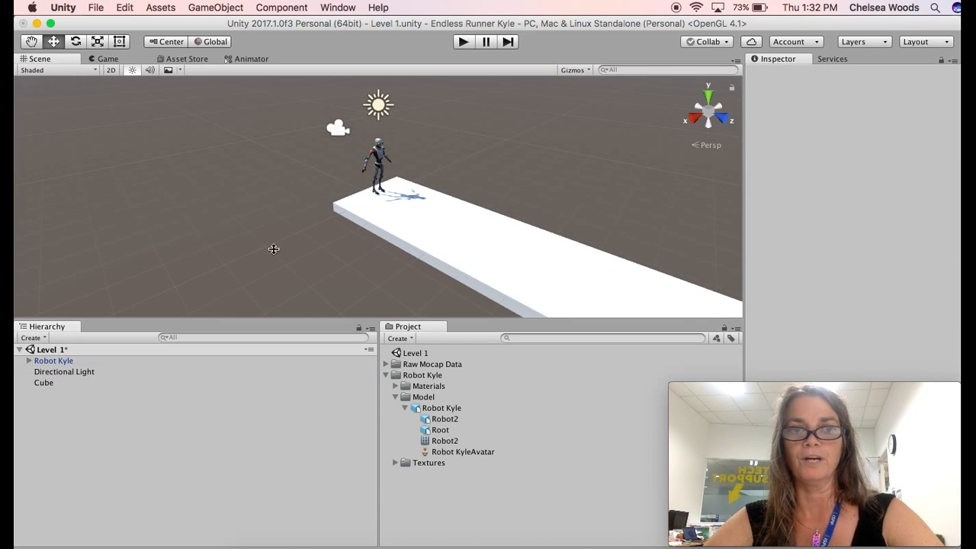
Step: Move Robot Kyle forward along the platform to a Z position of about 3.42
click(65, 361)
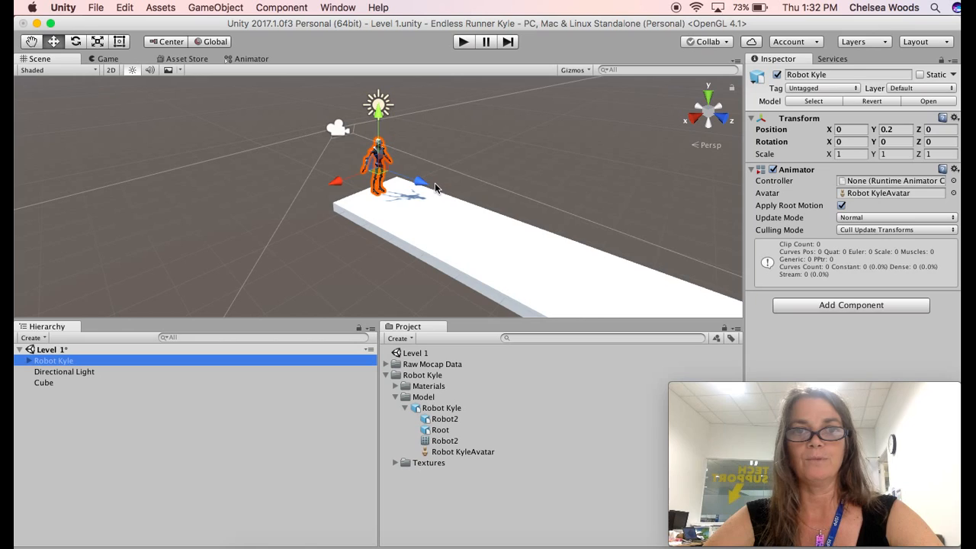
click(29, 360)
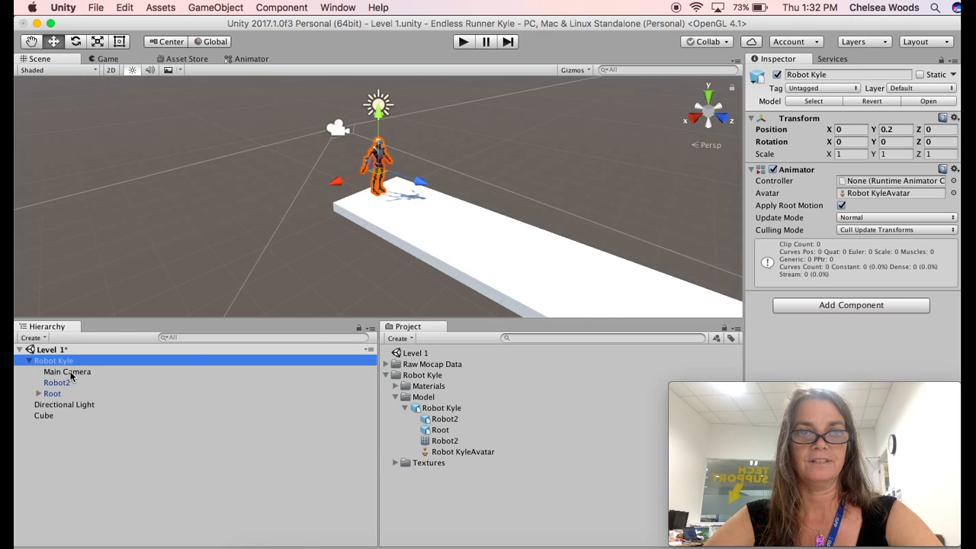
drag(418, 183, 492, 212)
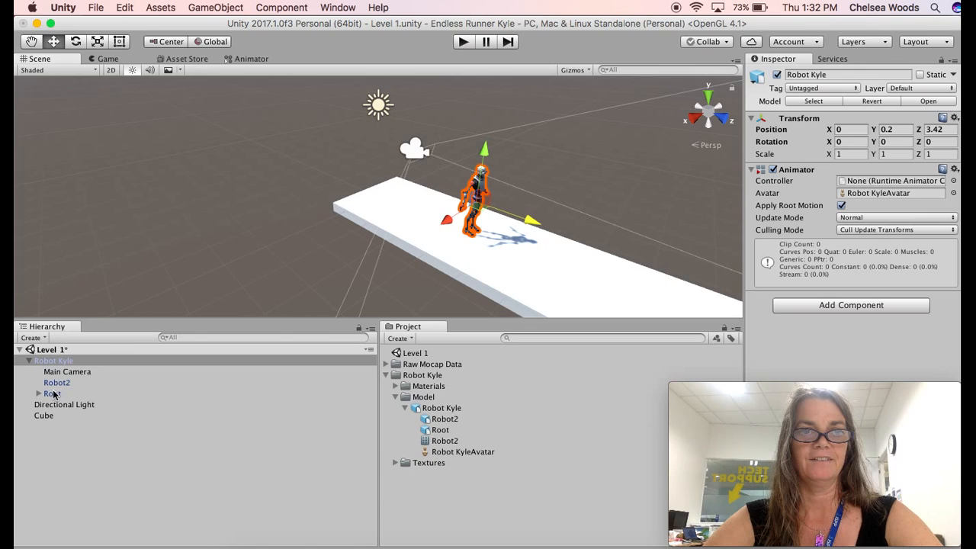
Step: Try moving the Main Camera back to a Z position of about -2.86, and undo the move
click(59, 373)
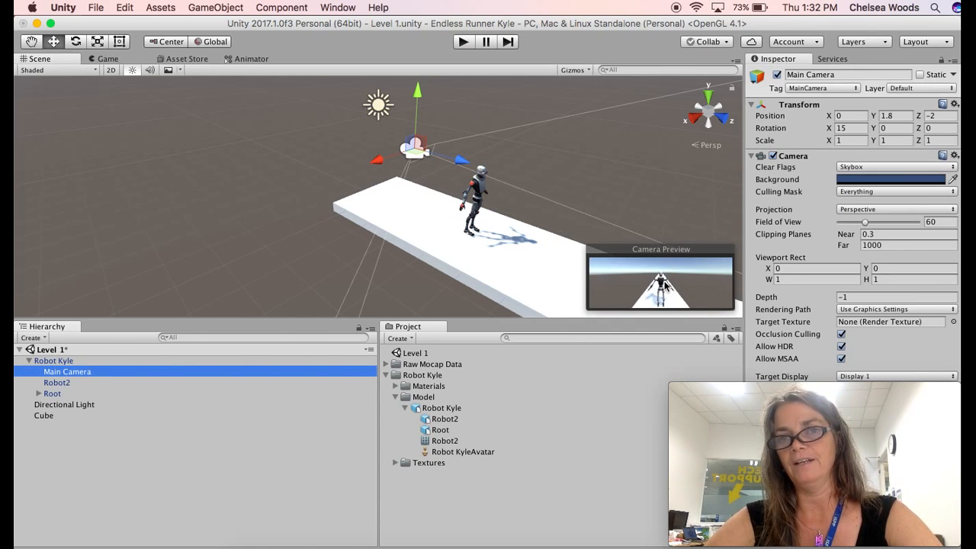
drag(460, 158, 434, 155)
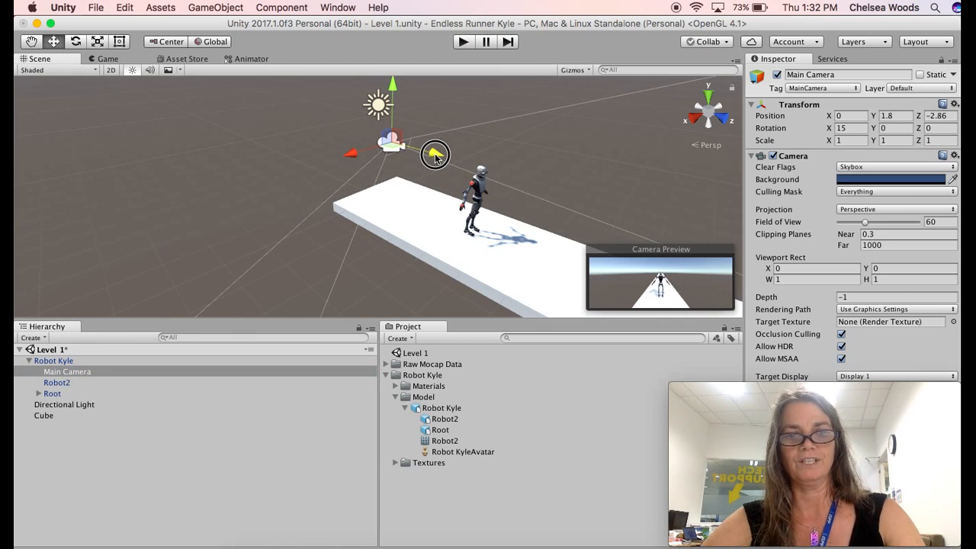
key(super+z)
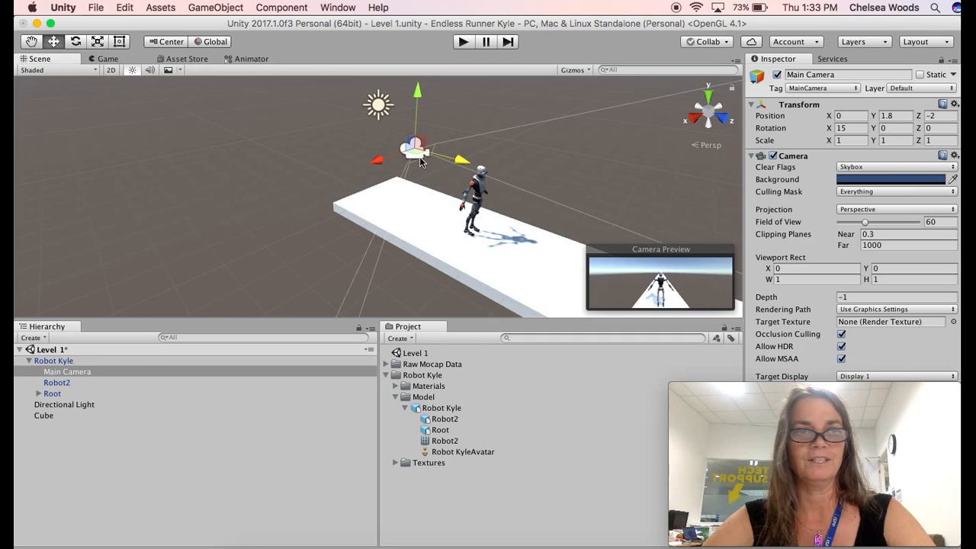
Step: Move Robot Kyle back toward the start of the platform, to a Z position of about 0.16
click(55, 362)
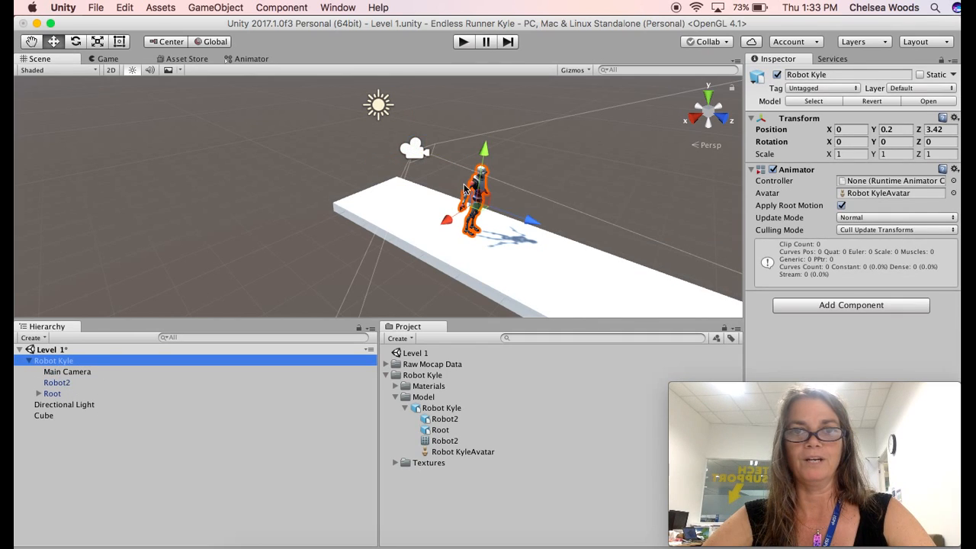
drag(528, 220, 413, 192)
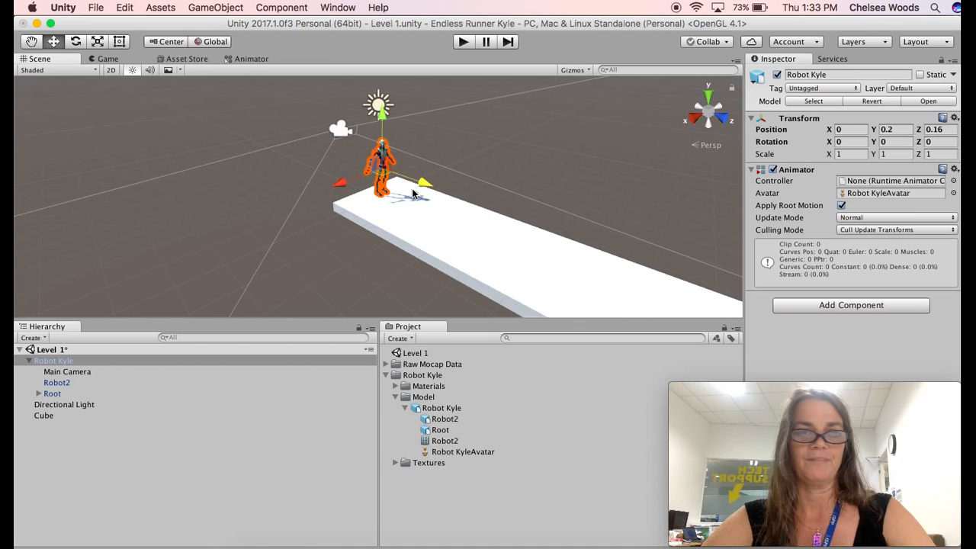
Step: Collapse the Robot Kyle group, and create an empty game object in the scene named Character
click(30, 361)
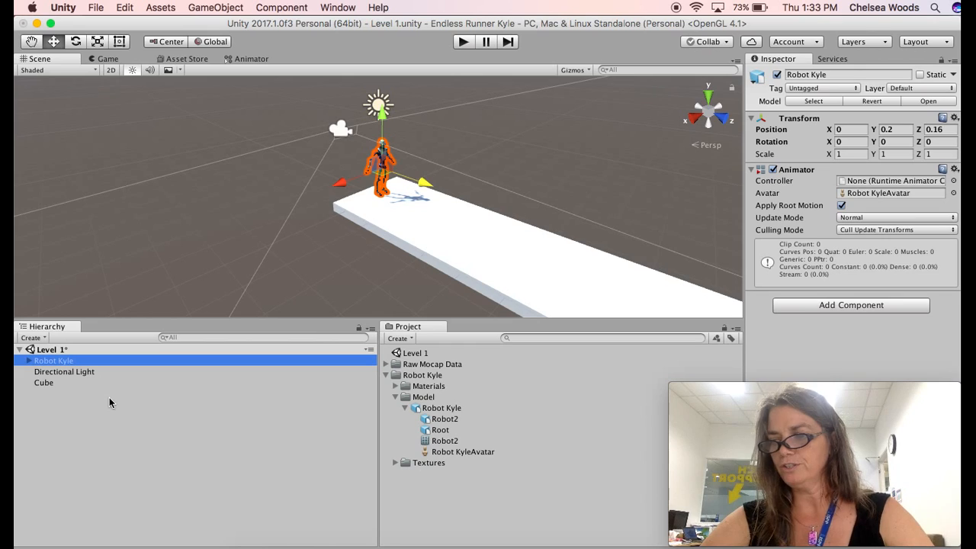
click(112, 447)
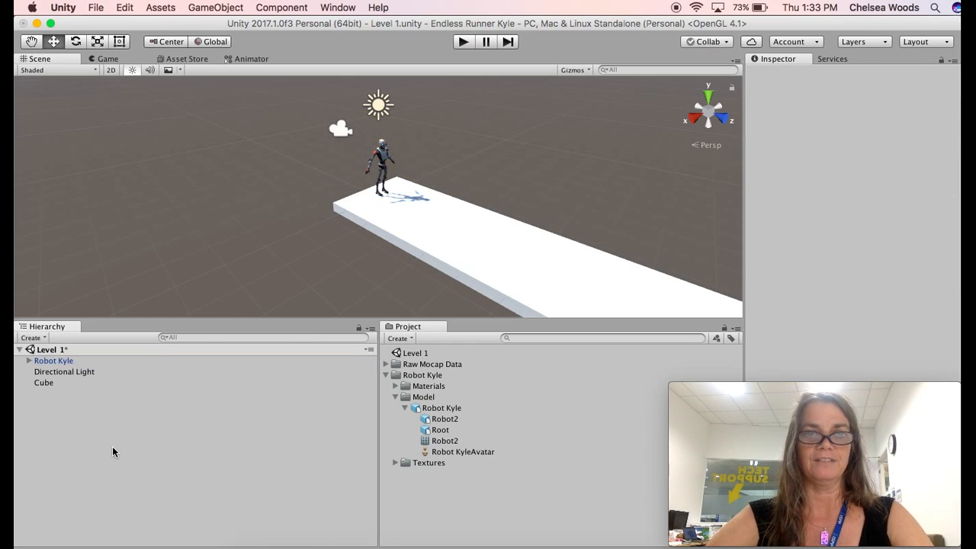
click(44, 338)
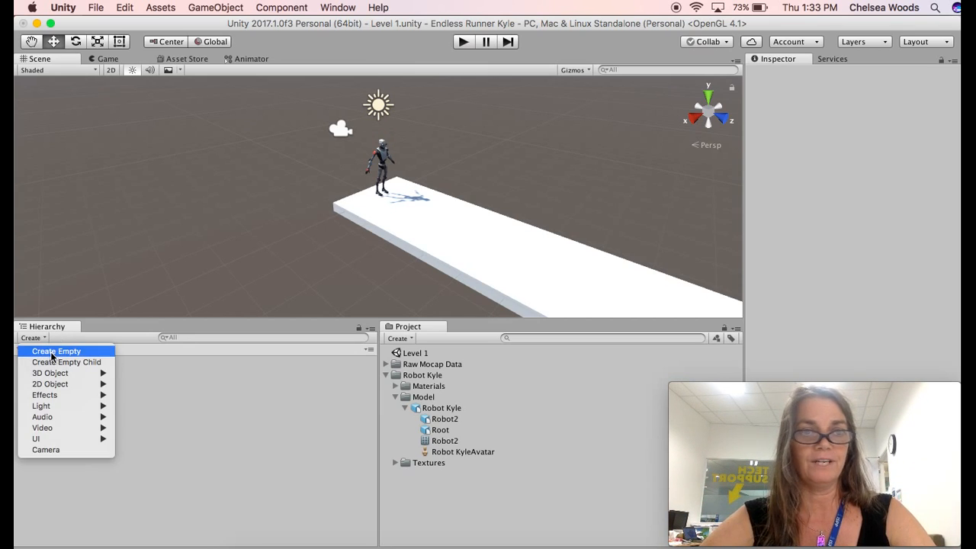
click(53, 351)
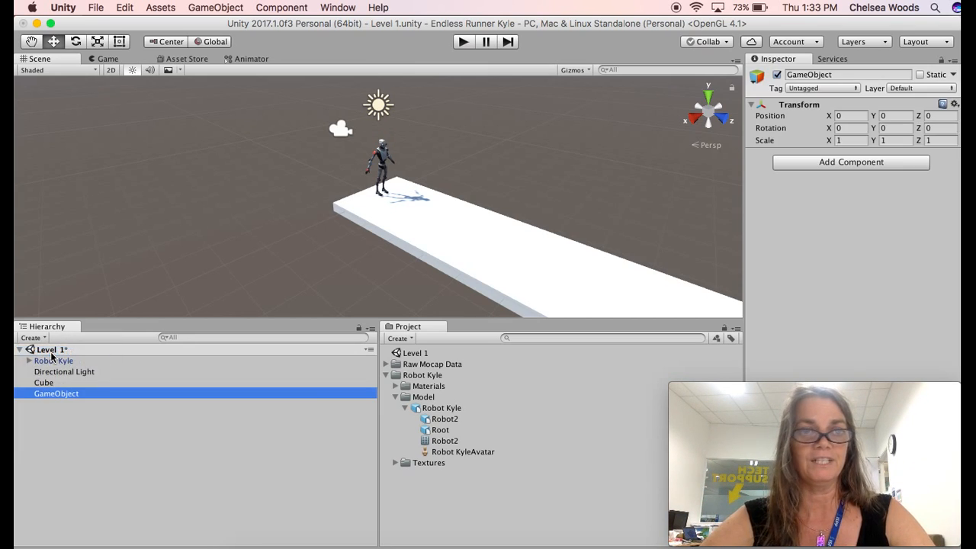
click(64, 395)
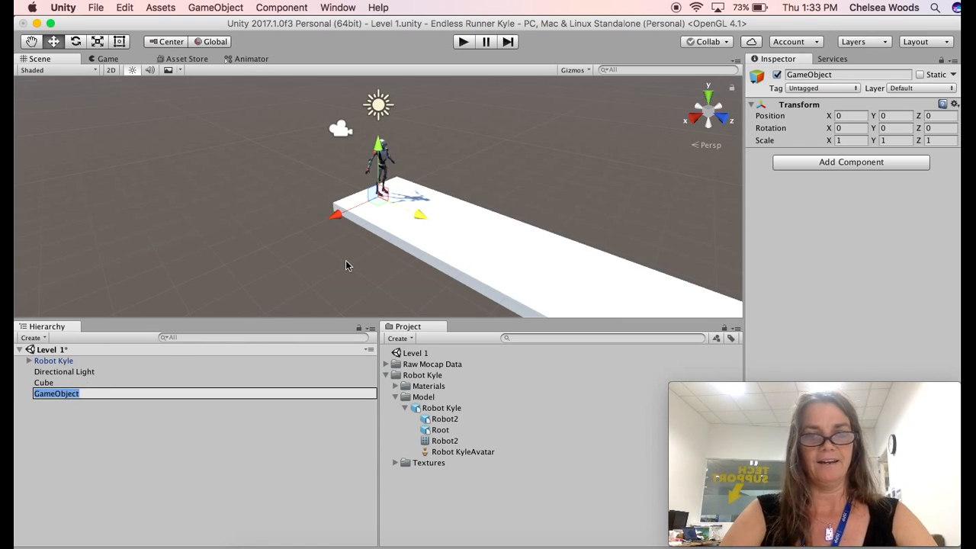
text(Chara)
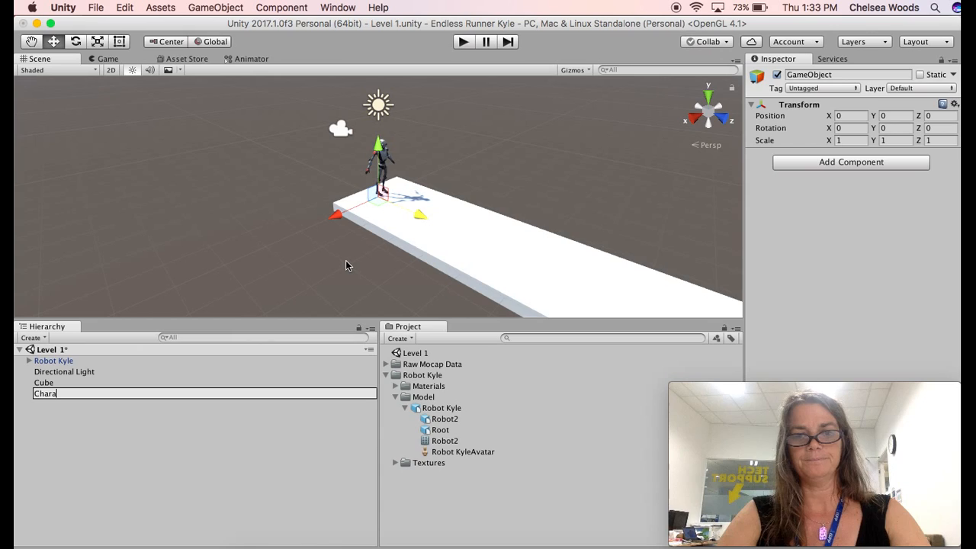
text(cter)
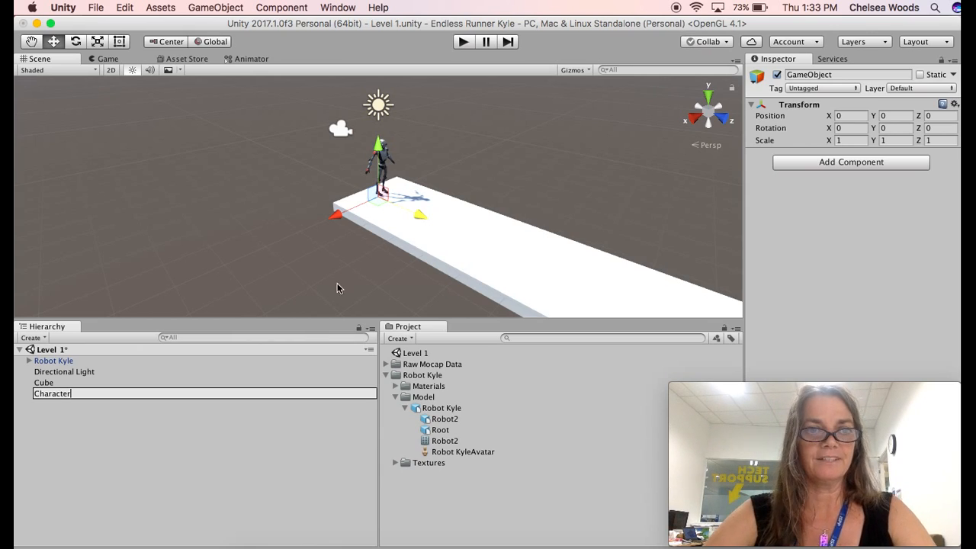
click(144, 516)
Step: Make Robot Kyle a child of the Character object in the scene hierarchy
click(57, 361)
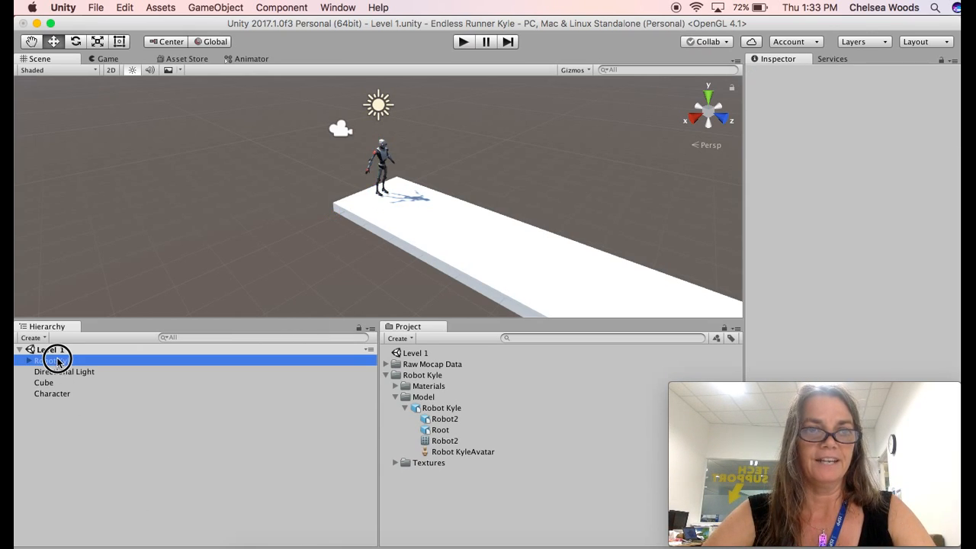
drag(57, 361, 44, 394)
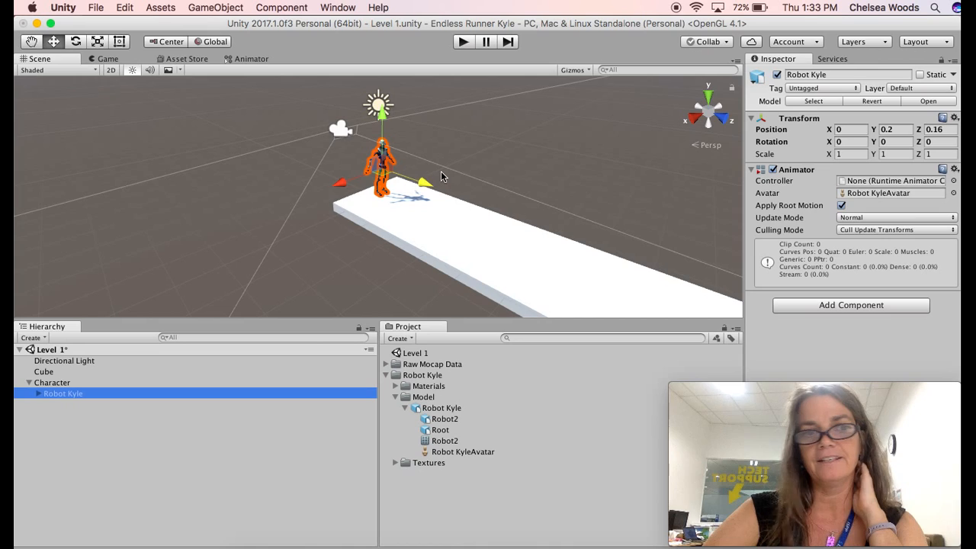
click(65, 383)
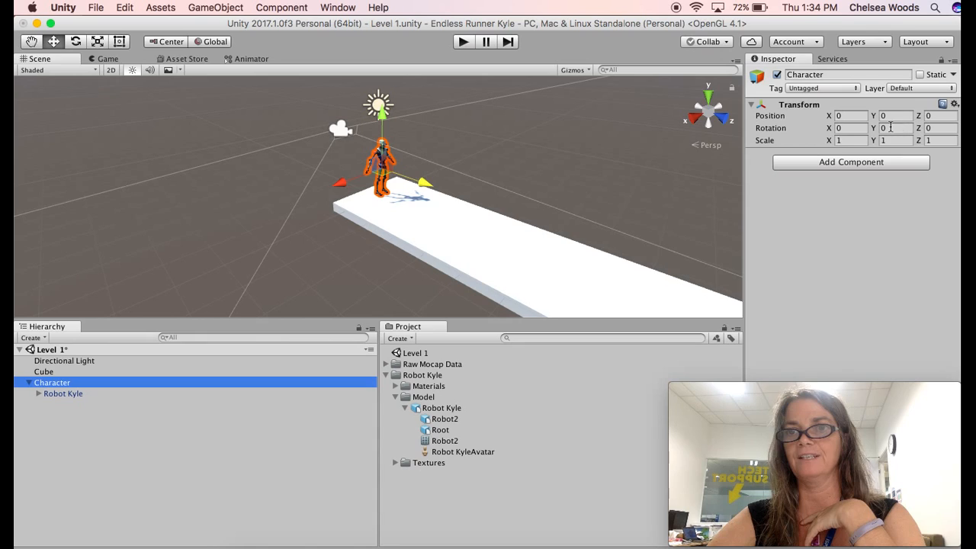
Step: Remove the Animator component from Robot Kyle, and select the parent Character object
click(56, 395)
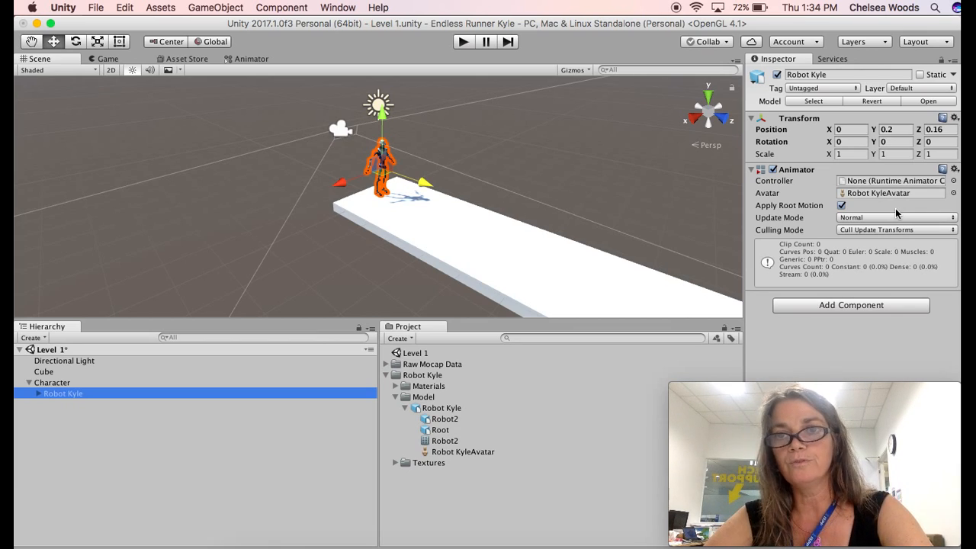
click(955, 170)
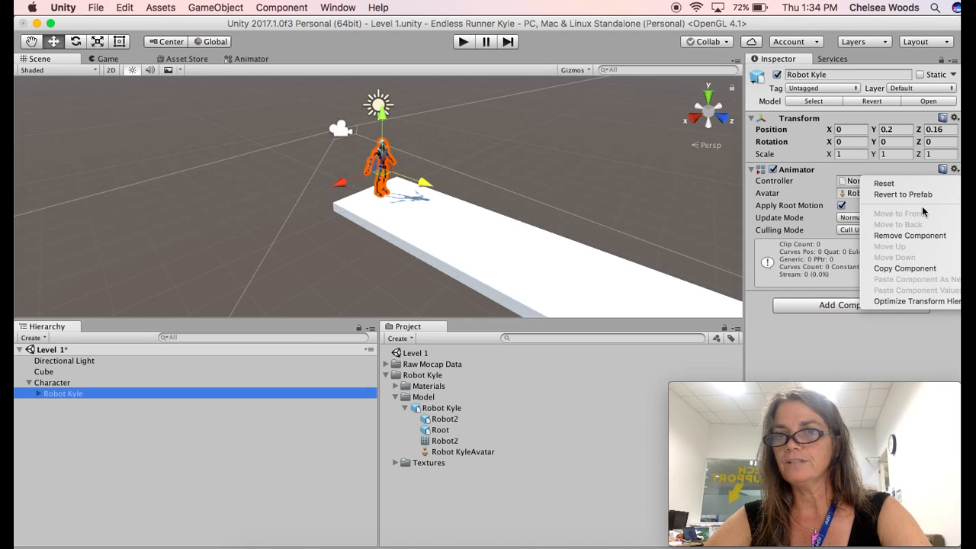
click(928, 238)
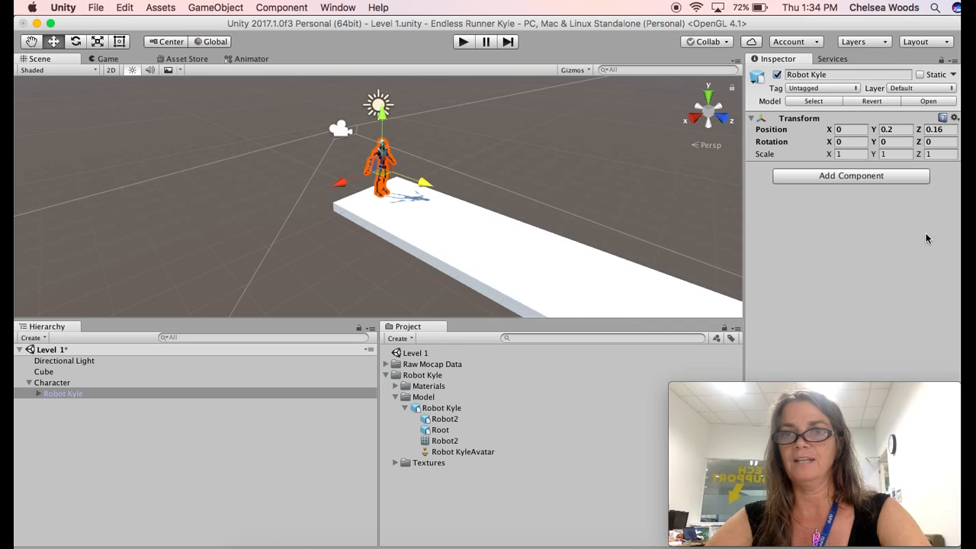
click(61, 384)
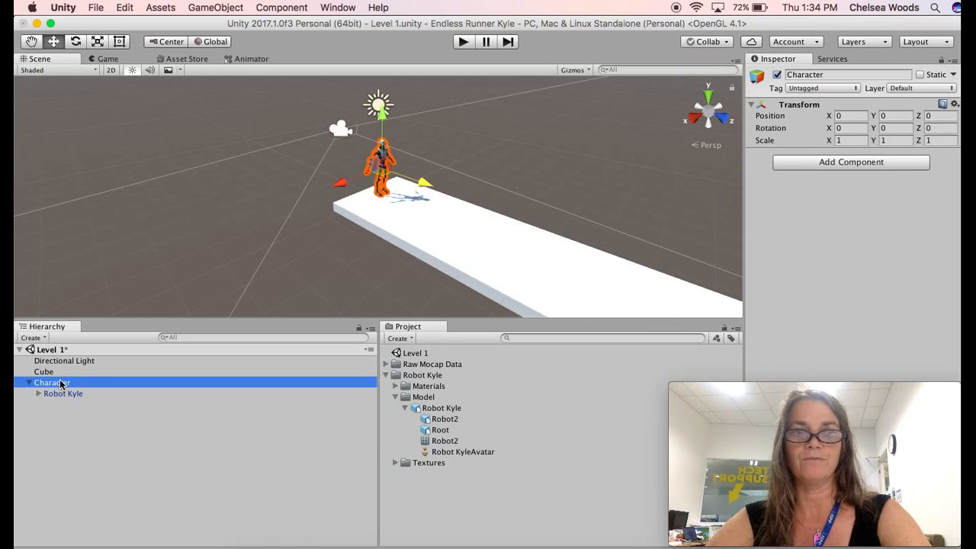
Step: Collapse the Robot Kyle asset folder, and create an Animator Controller asset named Animator in the project
click(386, 375)
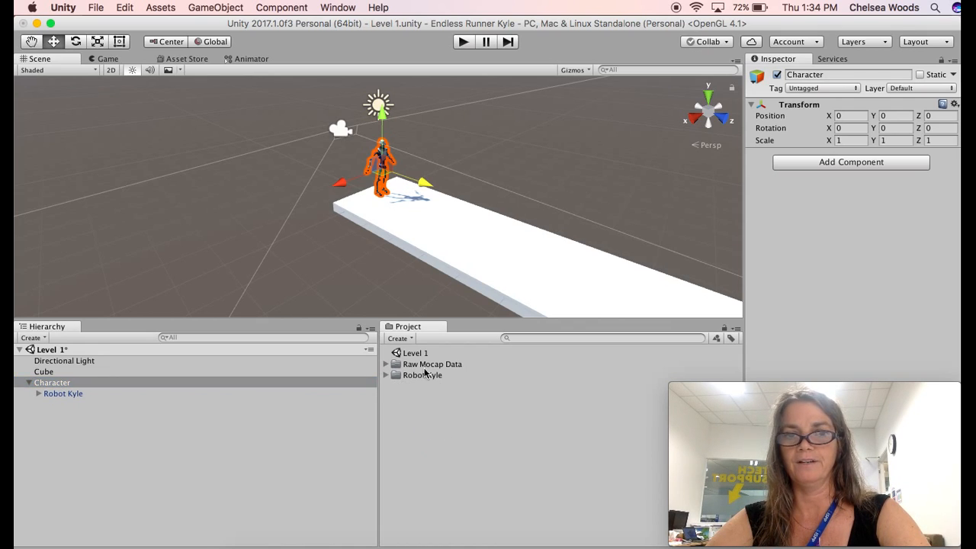
click(460, 425)
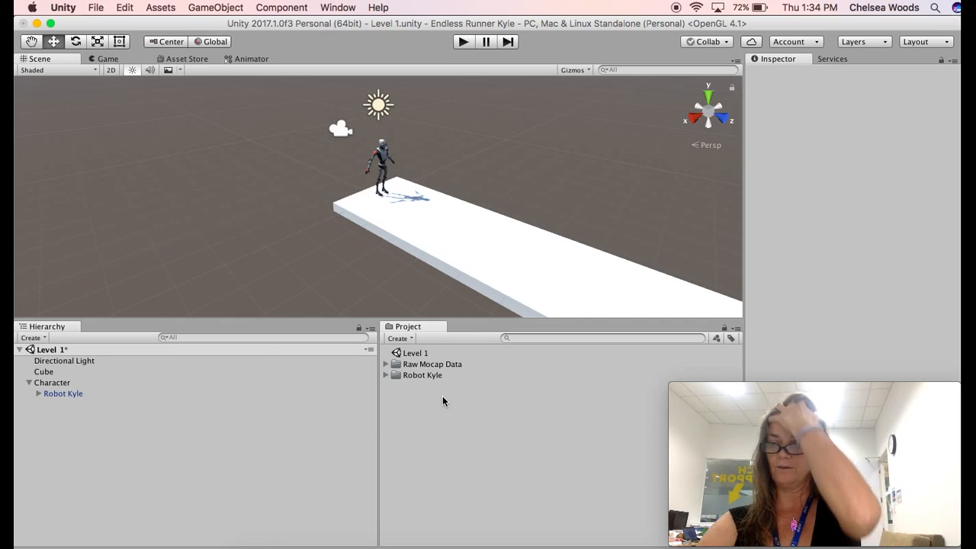
click(411, 339)
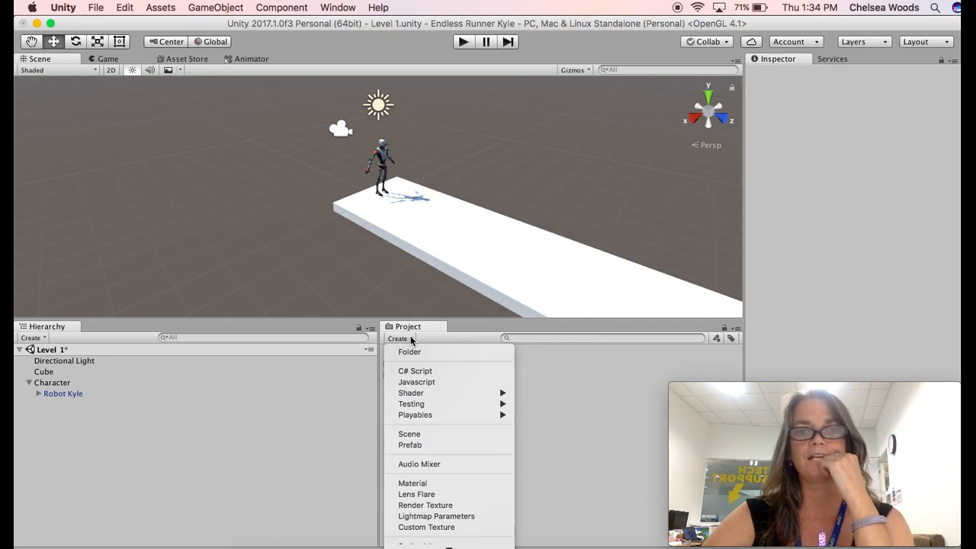
scroll(443, 430, down, 3)
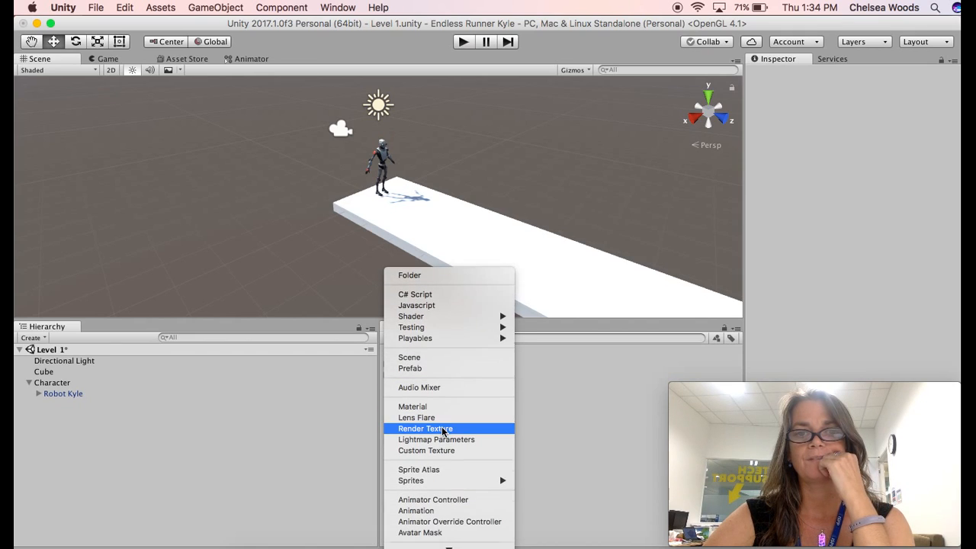
click(457, 500)
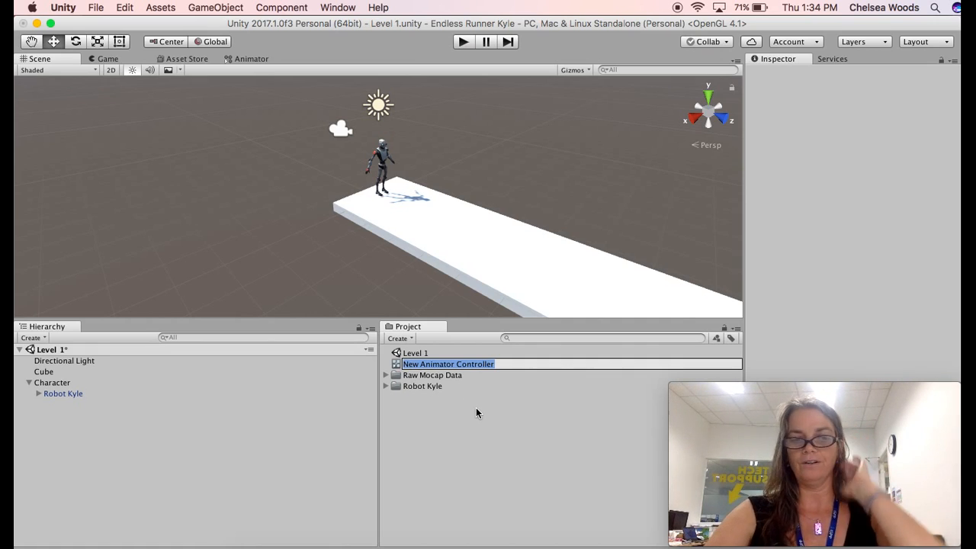
text(Animator)
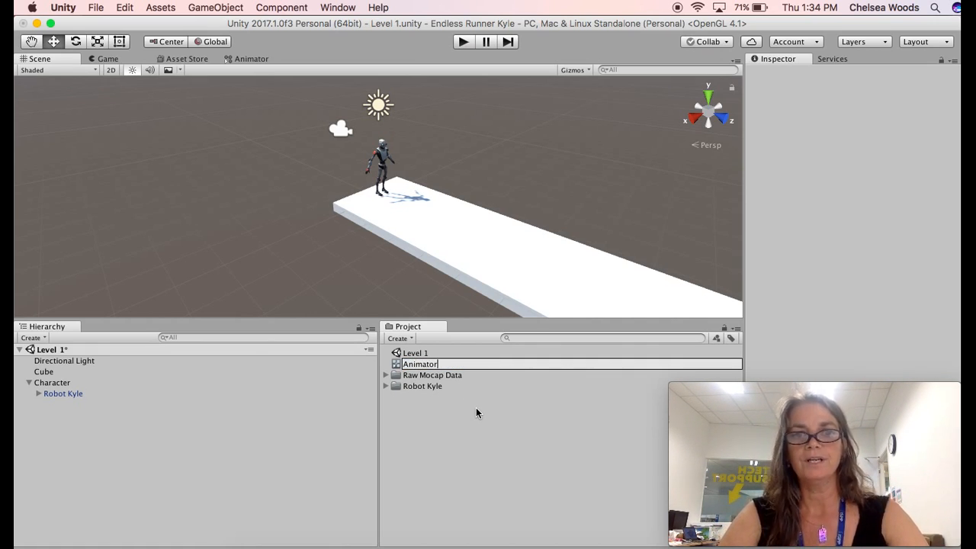
key(Return)
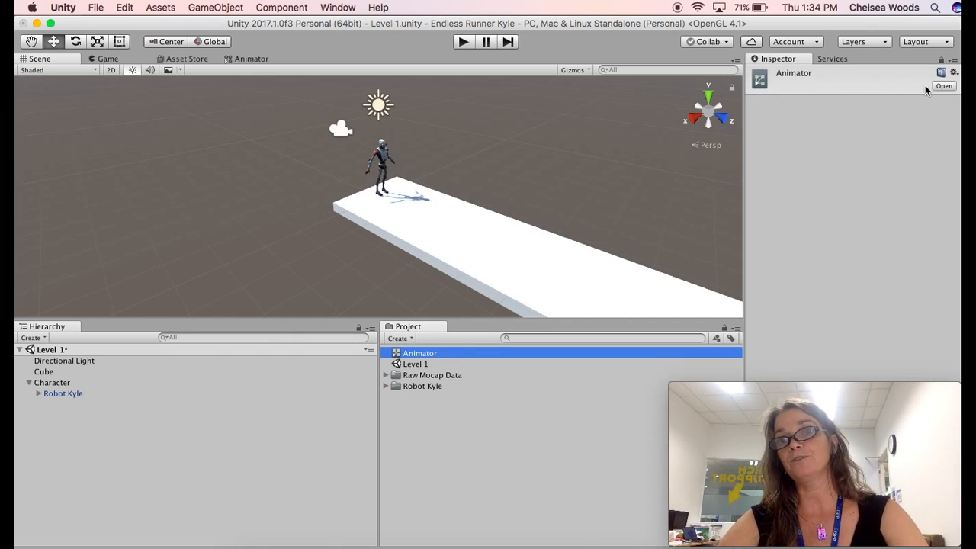
Step: Open the Animator controller's state graph and bring the Any State and Entry nodes into view
double_click(409, 357)
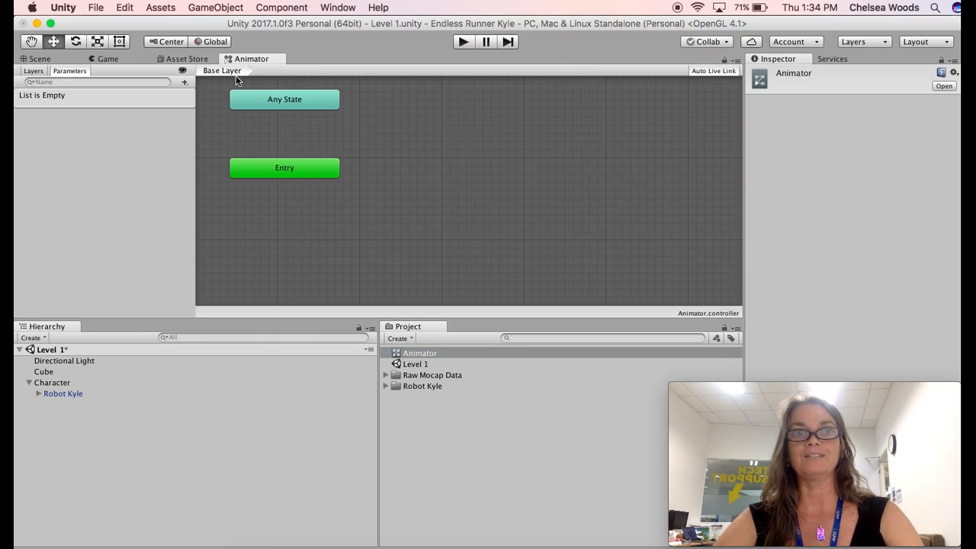
click(38, 61)
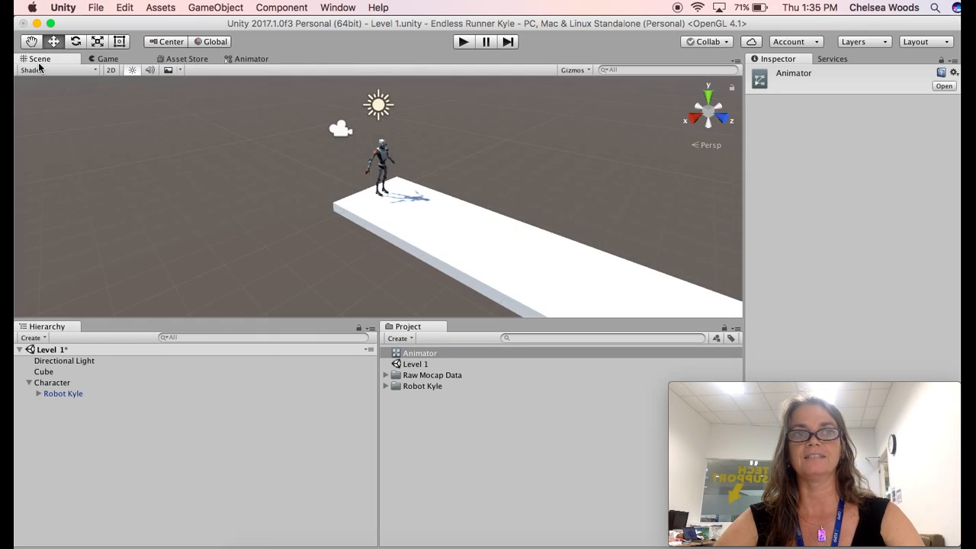
click(251, 60)
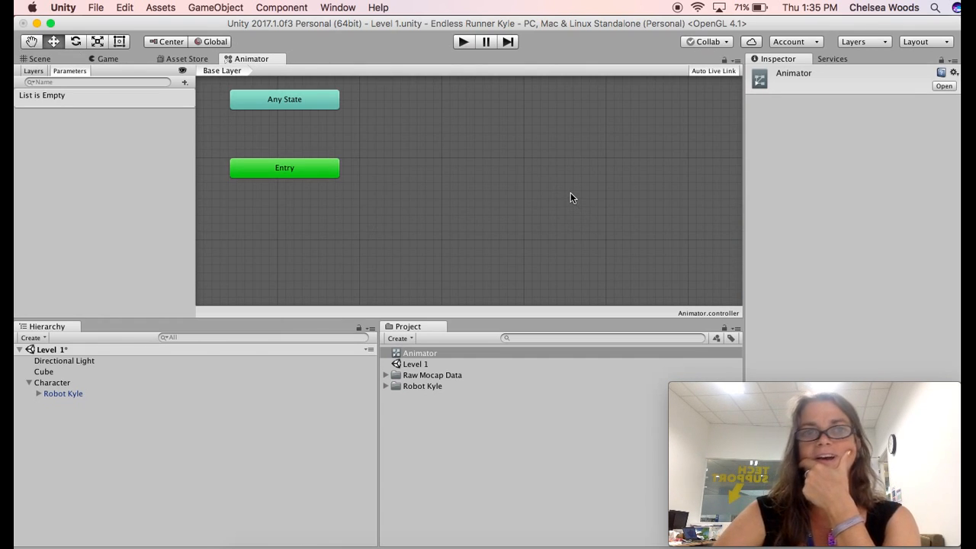
scroll(459, 228, up, 5)
scroll(458, 229, down, 5)
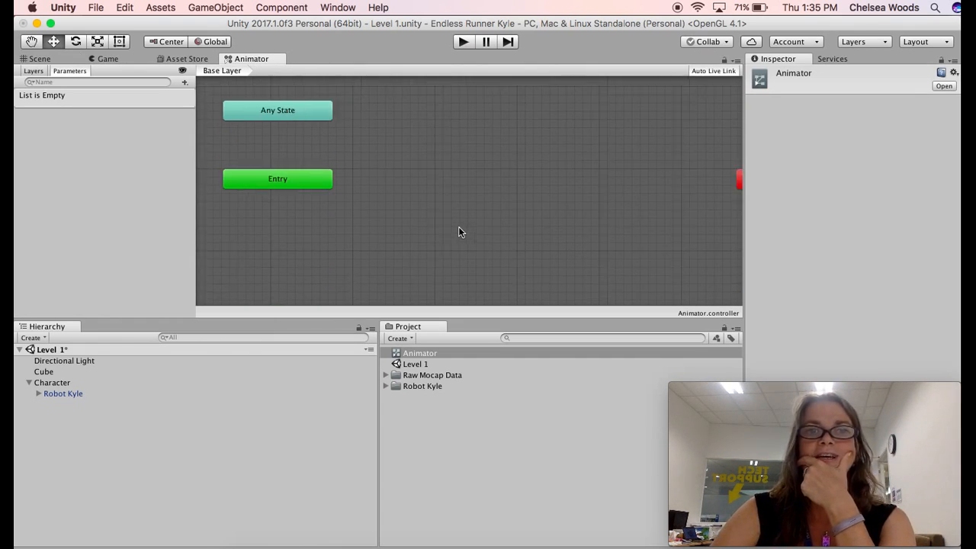
scroll(660, 207, right, 3)
scroll(659, 207, left, 4)
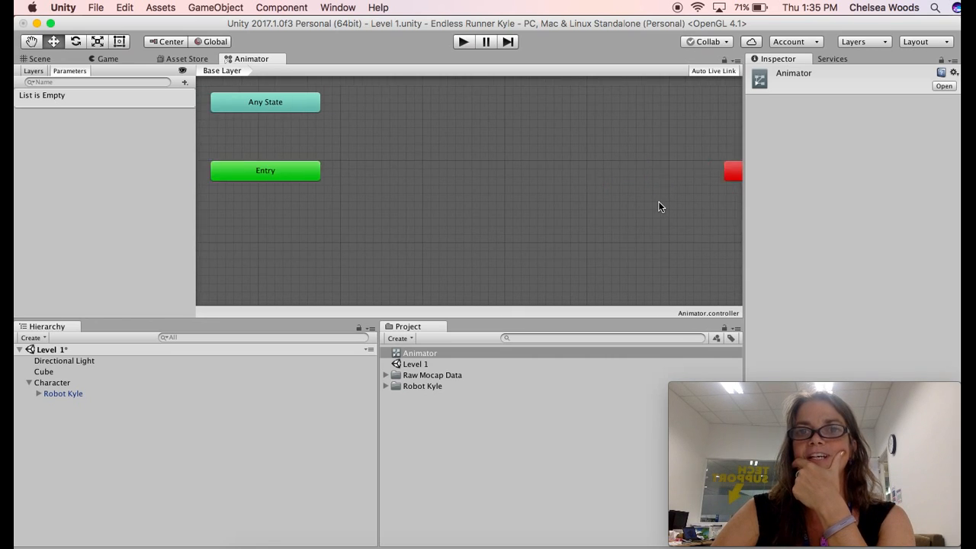
scroll(661, 207, up, 2)
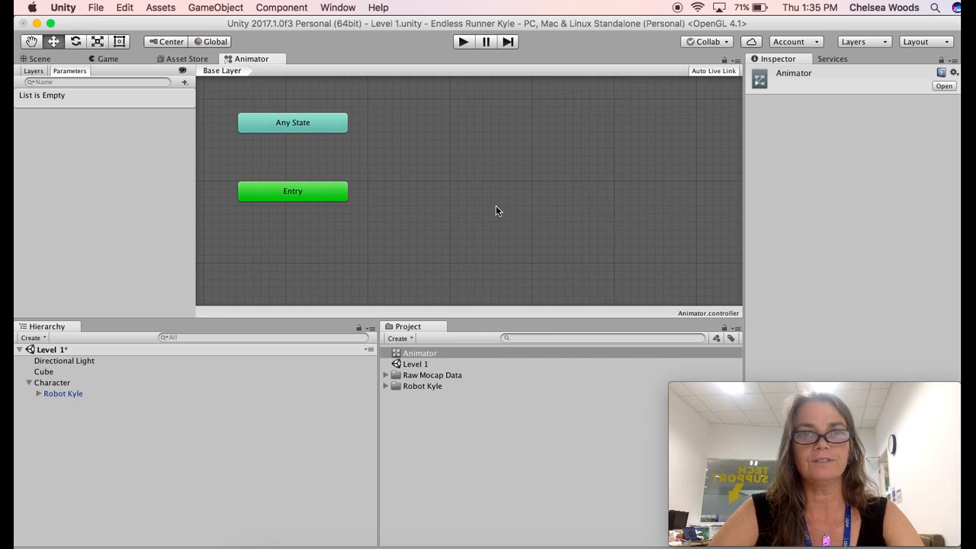
Step: Create an empty state beside the Entry node in the Base Layer and name it Run
right_click(489, 186)
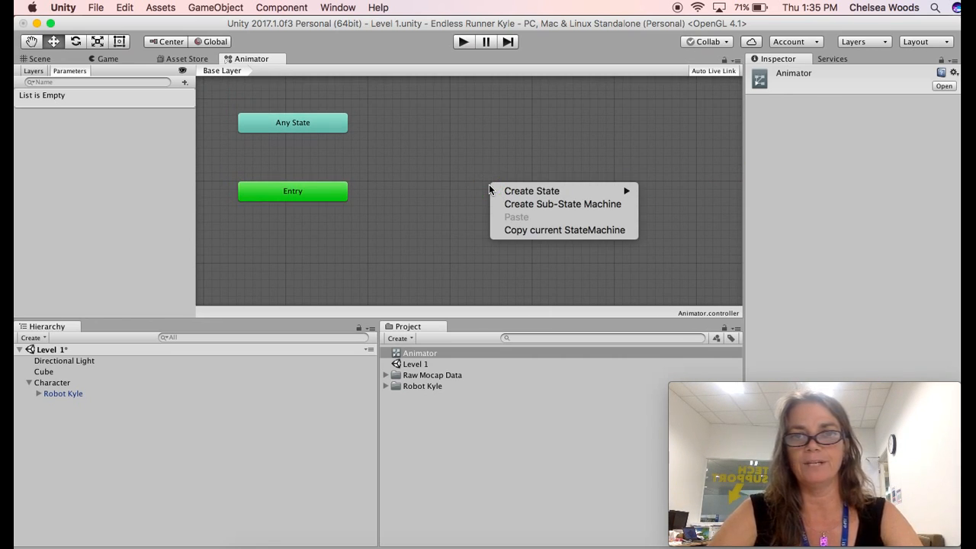
mouse_move(511, 192)
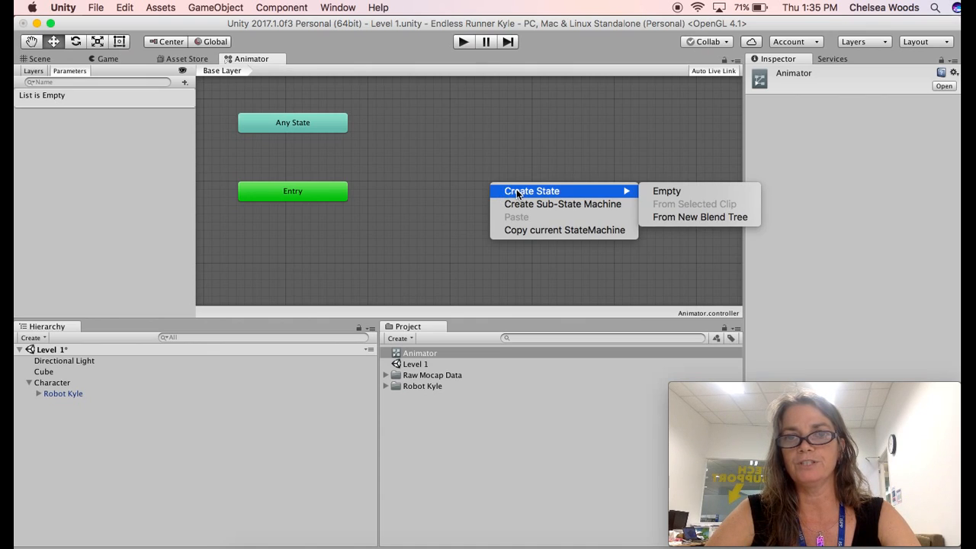
click(670, 192)
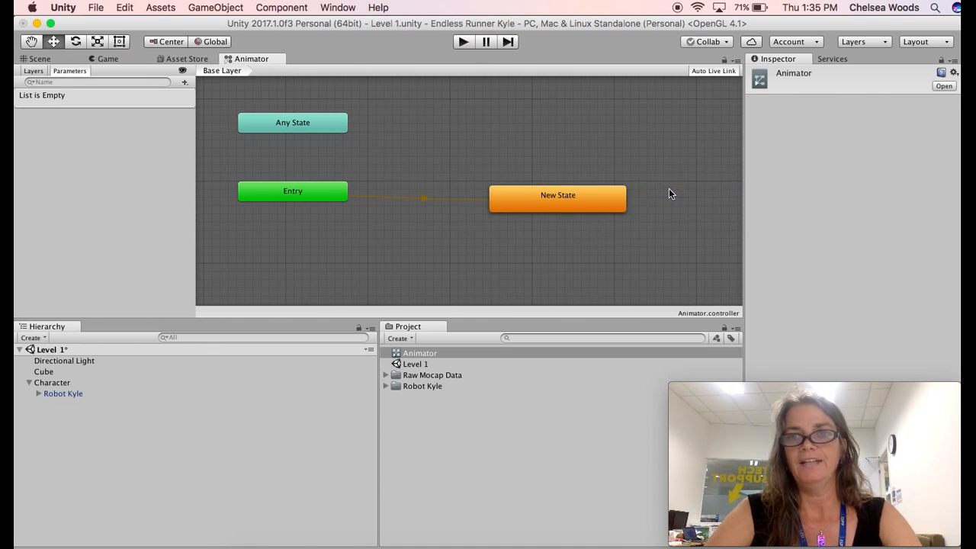
click(570, 198)
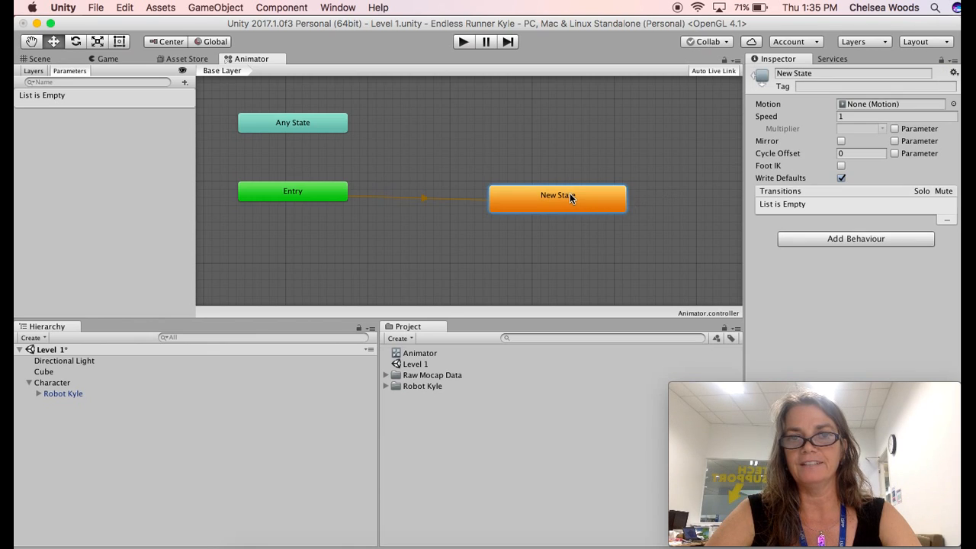
click(824, 73)
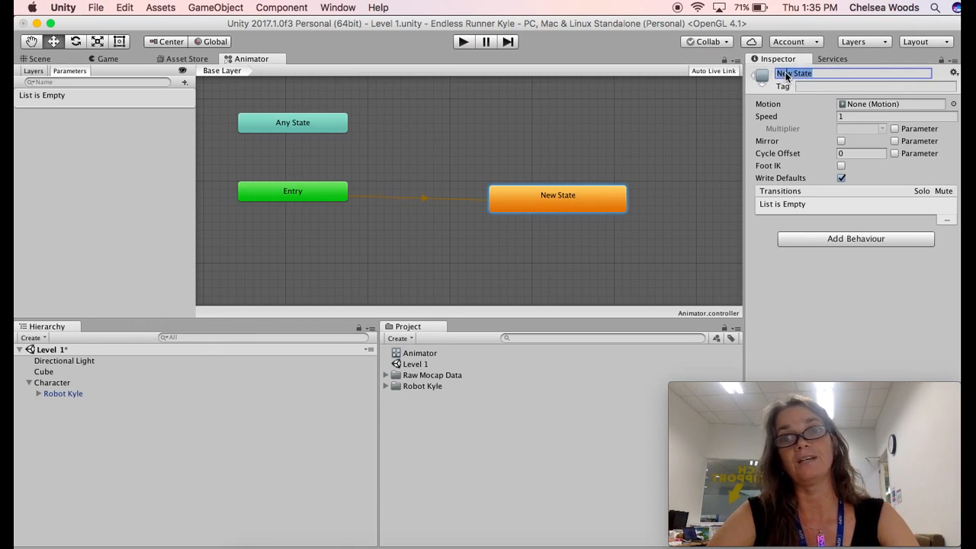
text(un)
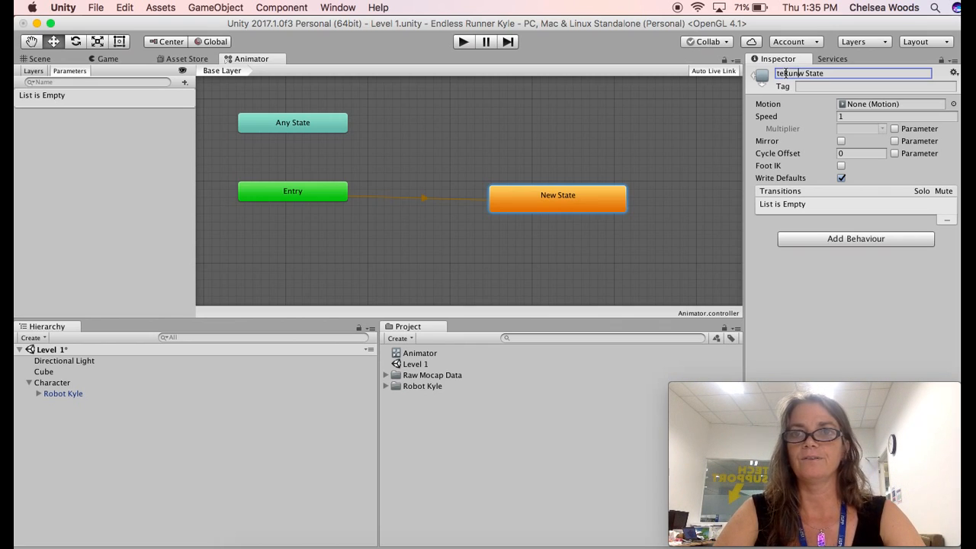
drag(836, 74, 755, 76)
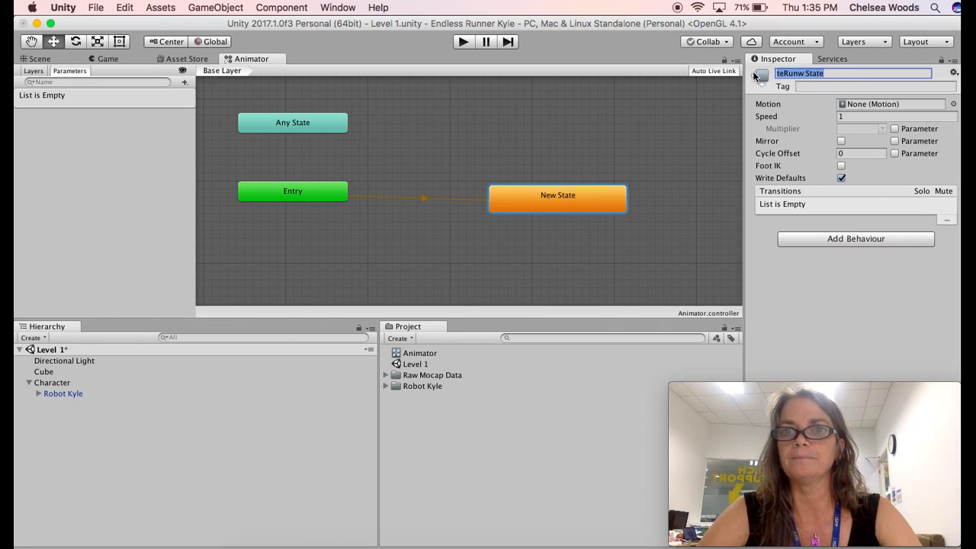
text(Run)
key(Return)
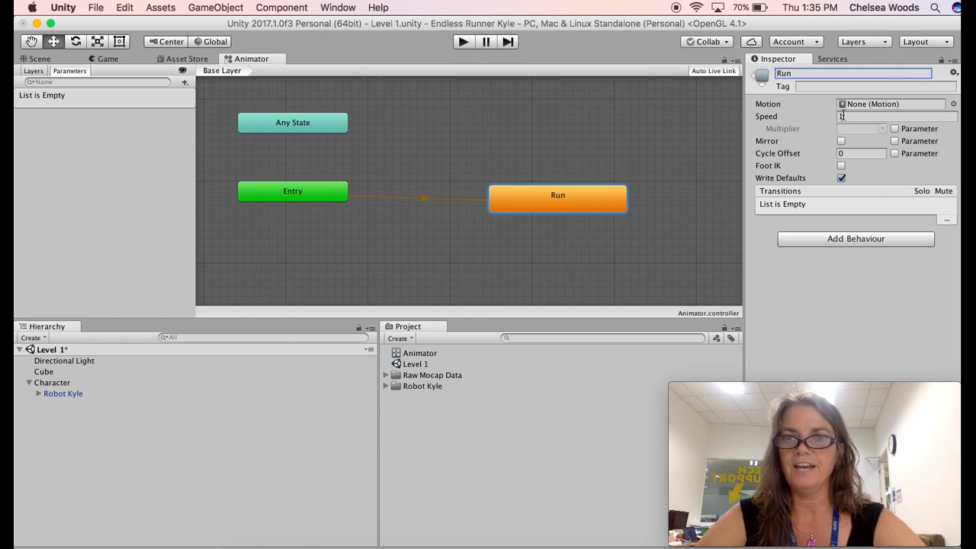
Step: Select the Run_Impulse animation asset in the Sprinting folder of the Raw Mocap Data animations
click(386, 386)
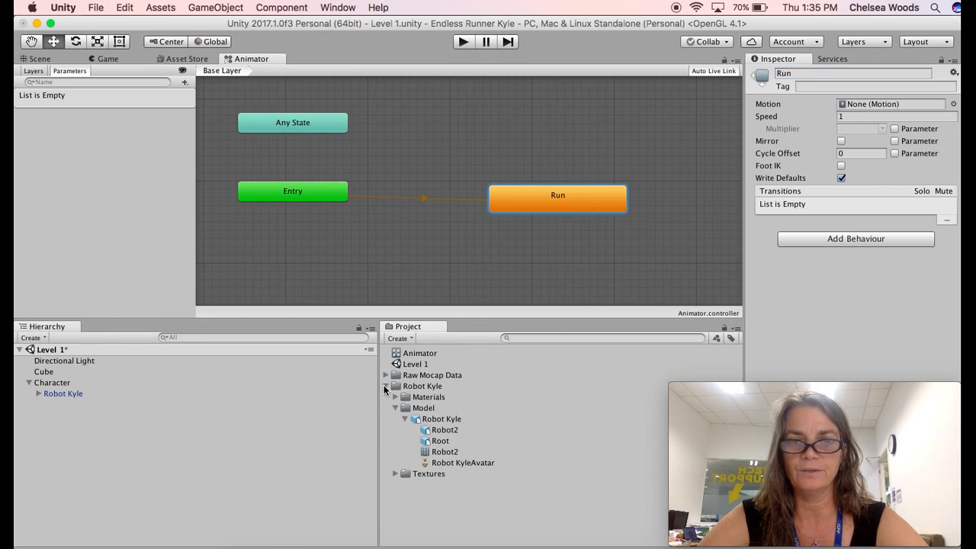
click(384, 385)
click(386, 375)
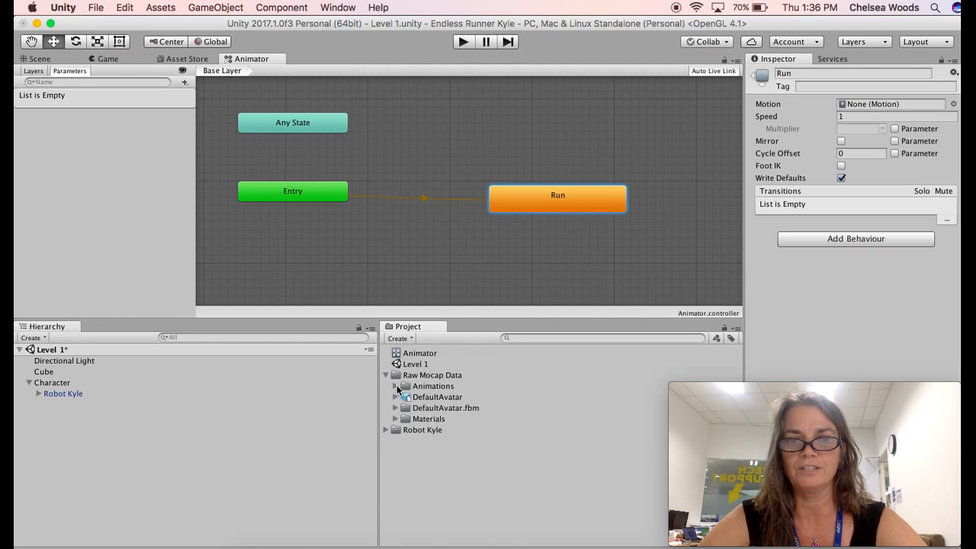
click(396, 385)
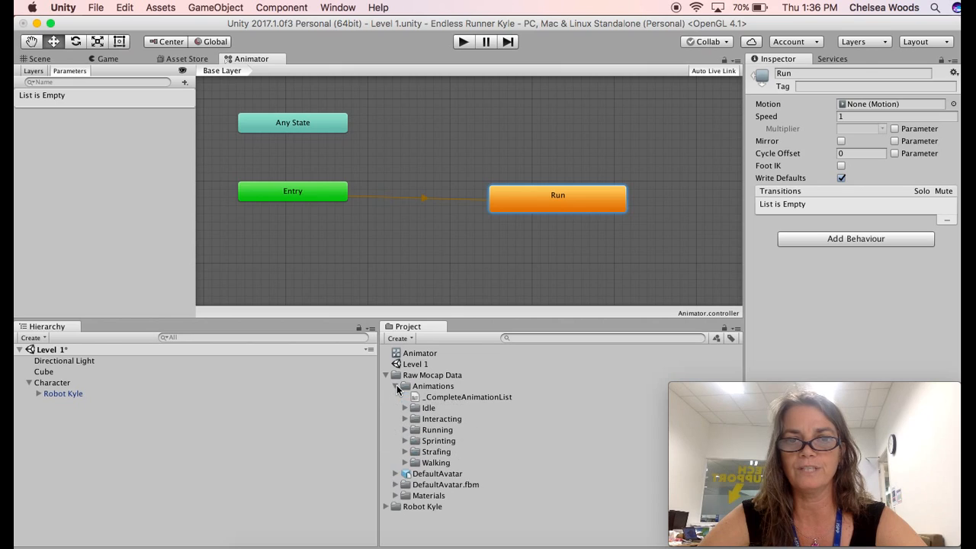
click(405, 441)
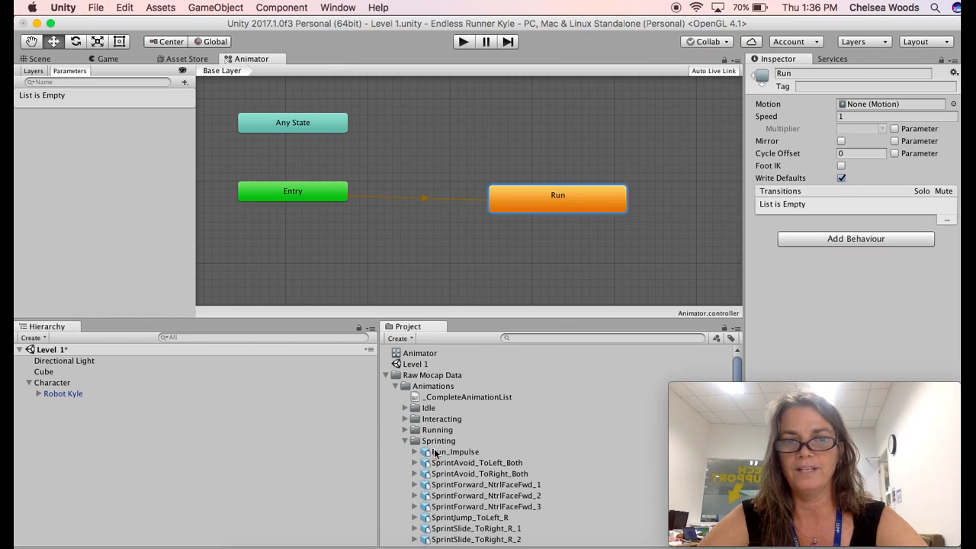
click(436, 452)
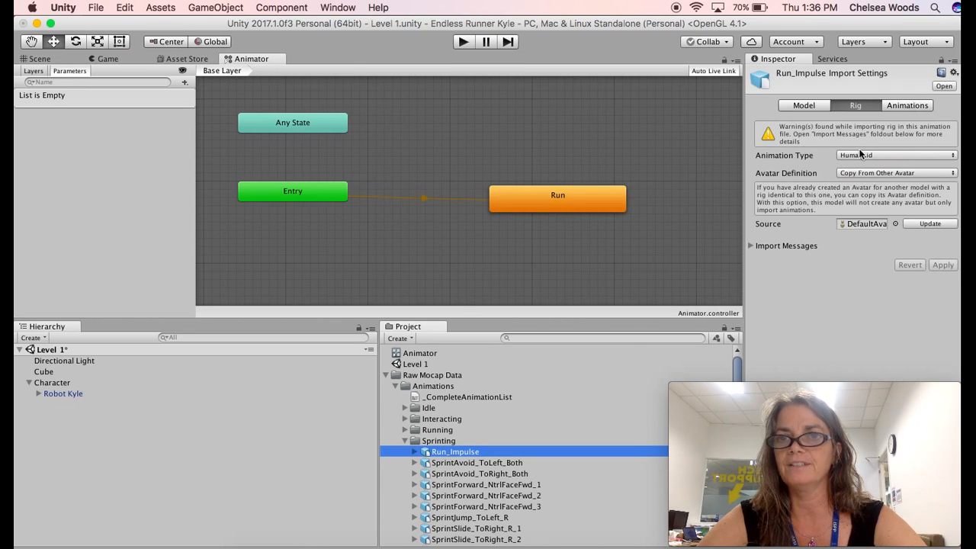
Step: Enable Loop Time for the Run_Impulse clip in its animation import settings
click(903, 106)
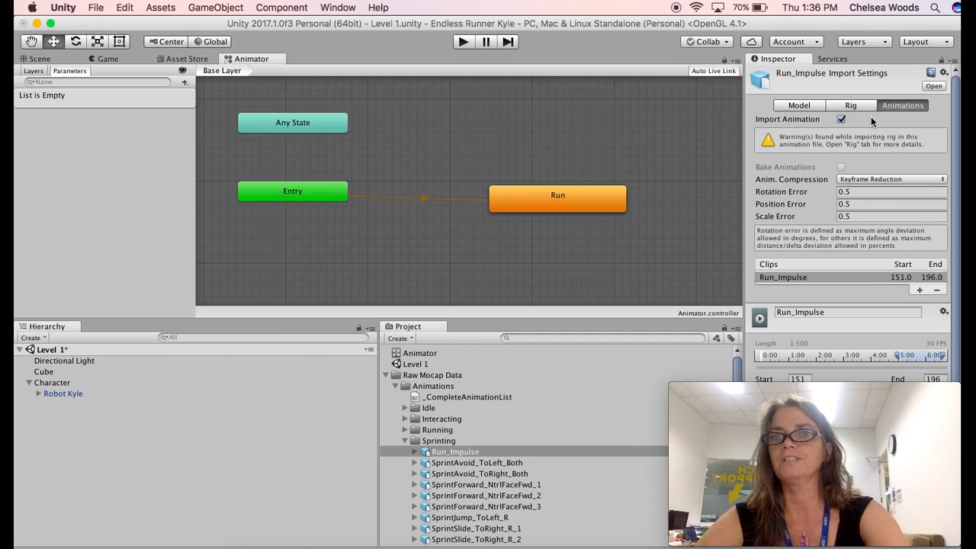
scroll(842, 262, down, 5)
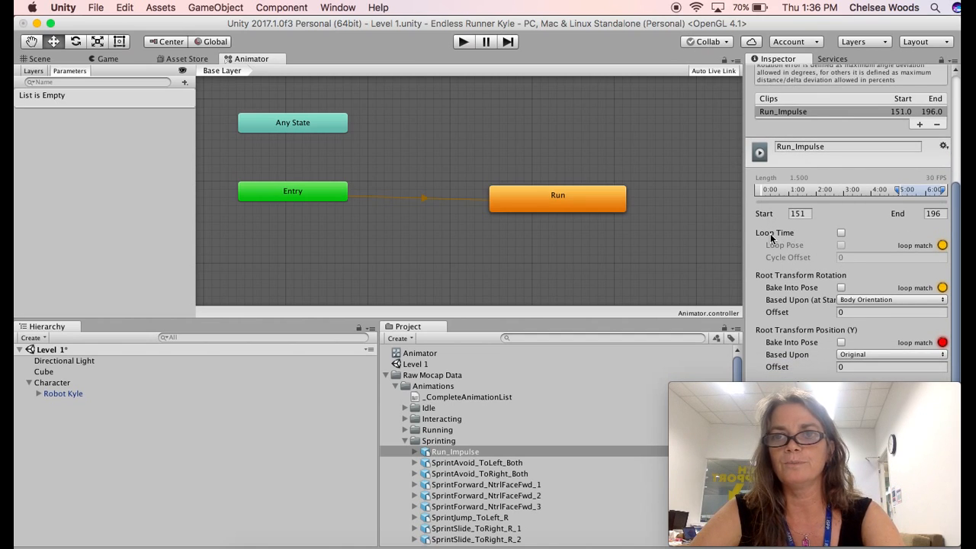
scroll(772, 238, up, 5)
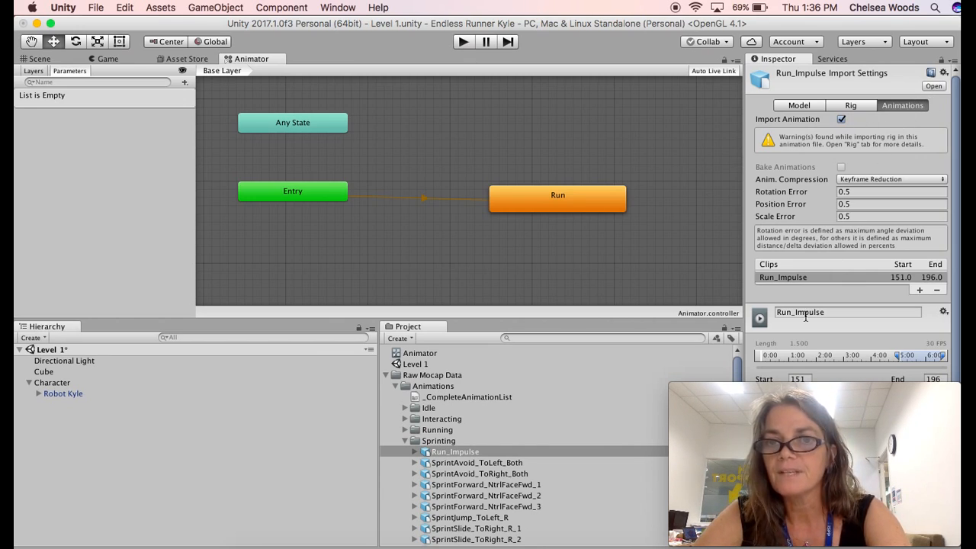
scroll(843, 280, down, 5)
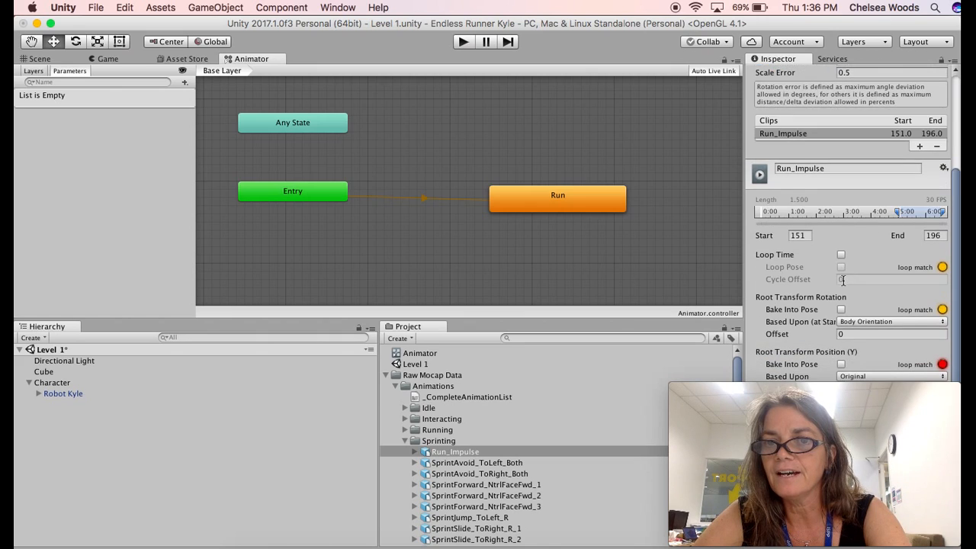
click(841, 255)
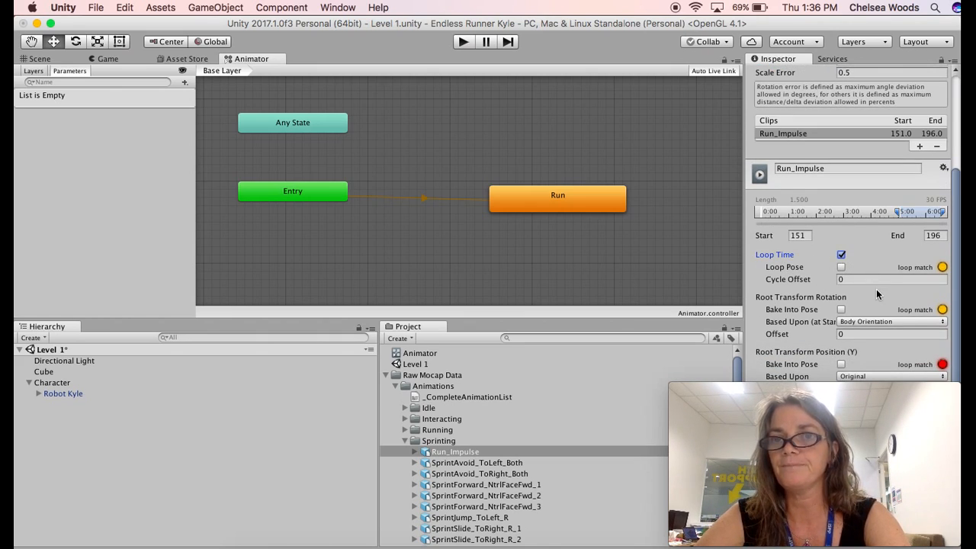
Step: Bake the Run_Impulse clip's root transform rotation and Y position into the pose, and apply the import settings
scroll(877, 289, down, 2)
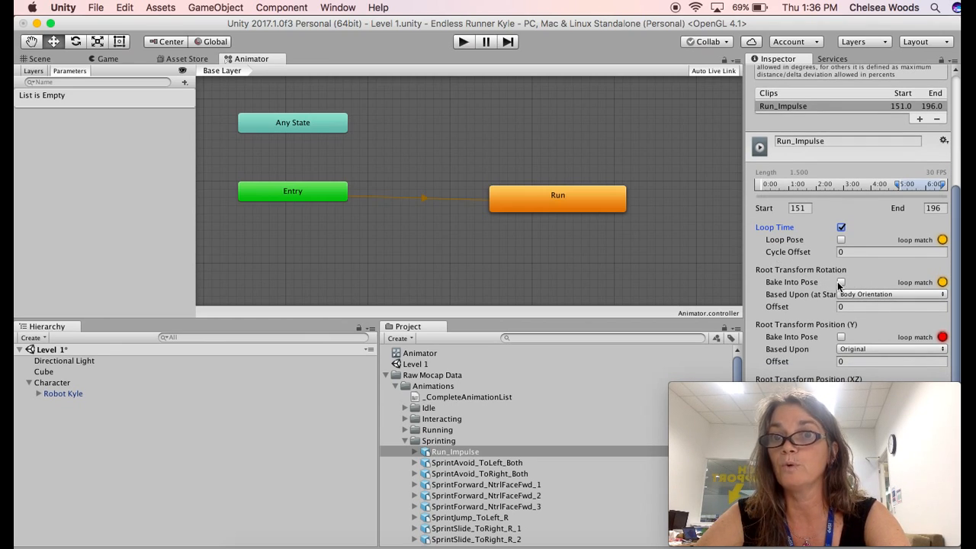
click(841, 282)
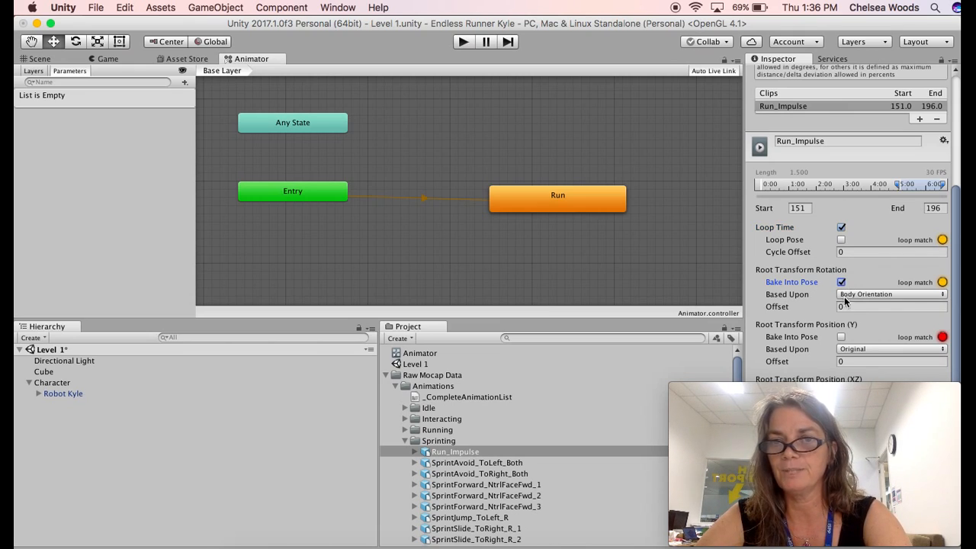
scroll(892, 300, down, 2)
scroll(892, 305, down, 1)
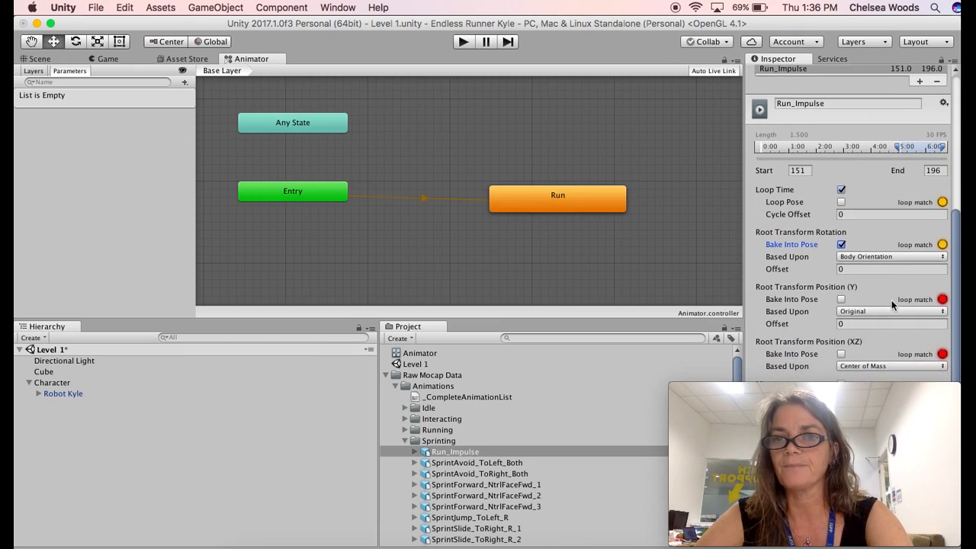
click(841, 299)
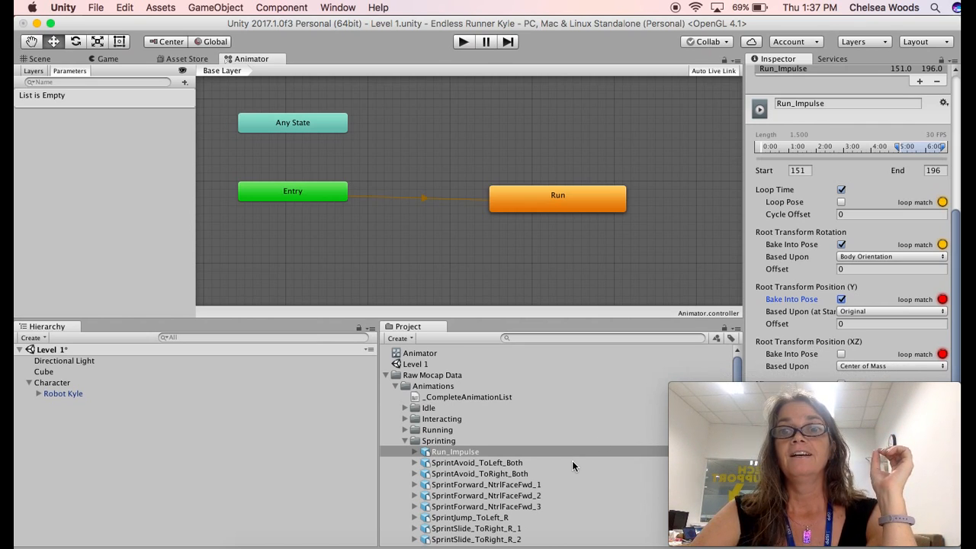
mouse_move(801, 404)
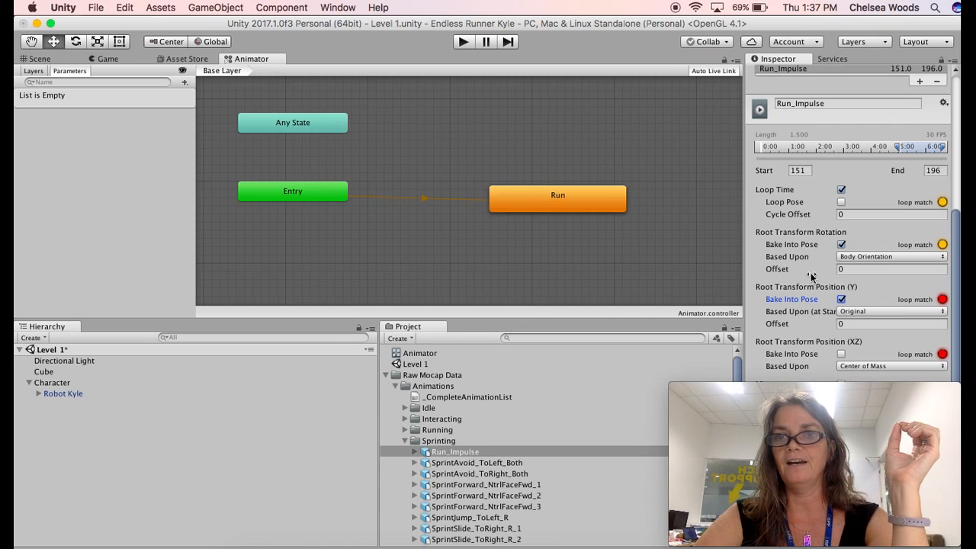
drag(787, 392, 511, 373)
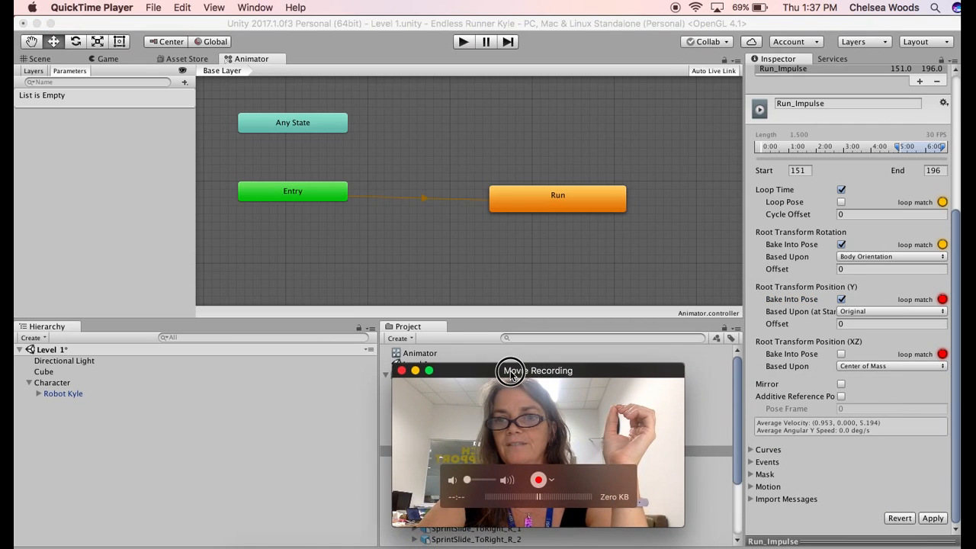
click(935, 519)
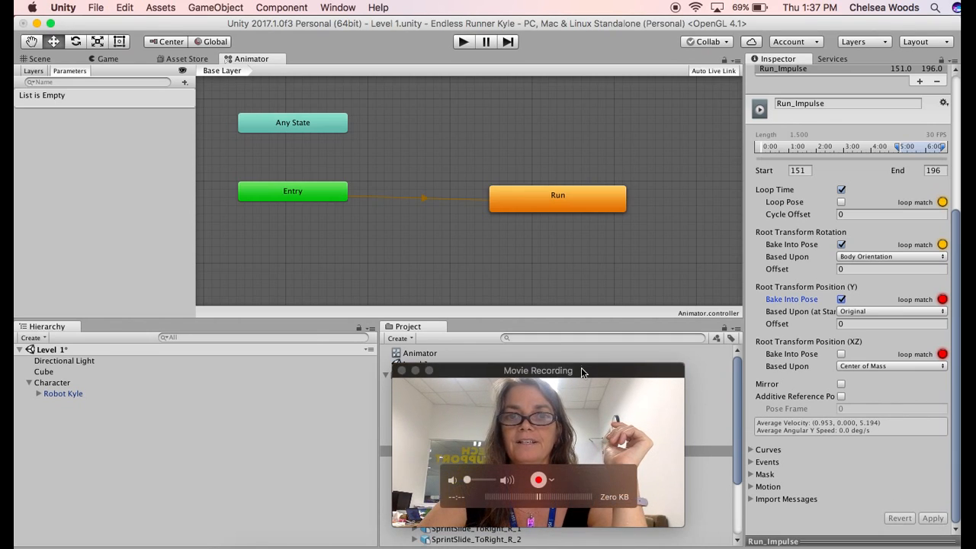
click(582, 371)
drag(582, 371, 861, 394)
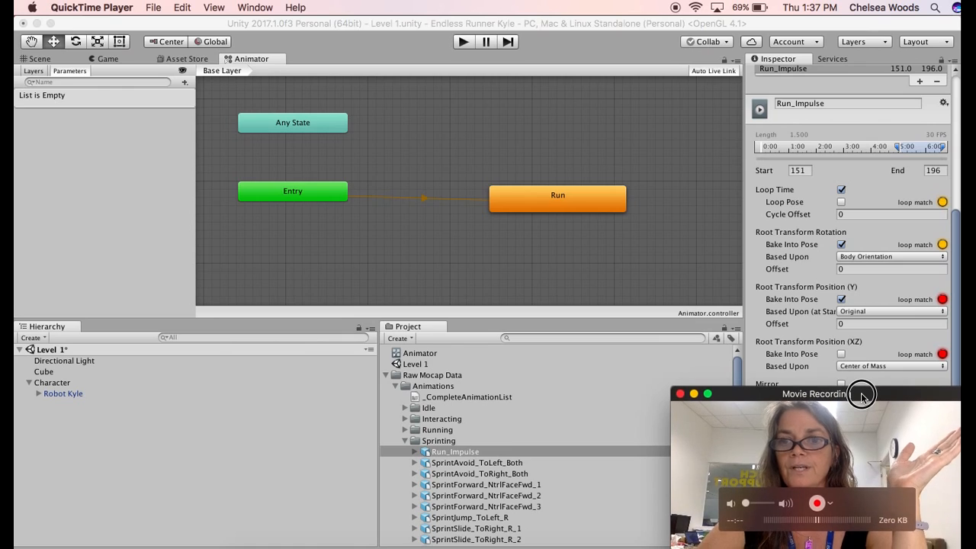
Step: Assign the Run_Impulse clip contained in the Run_Impulse asset as the motion of the Run state
click(468, 453)
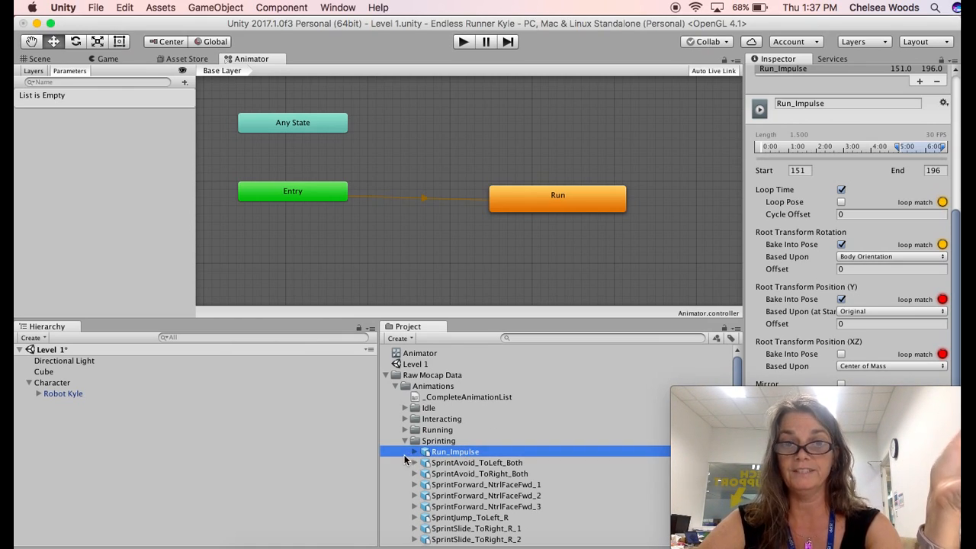
click(412, 453)
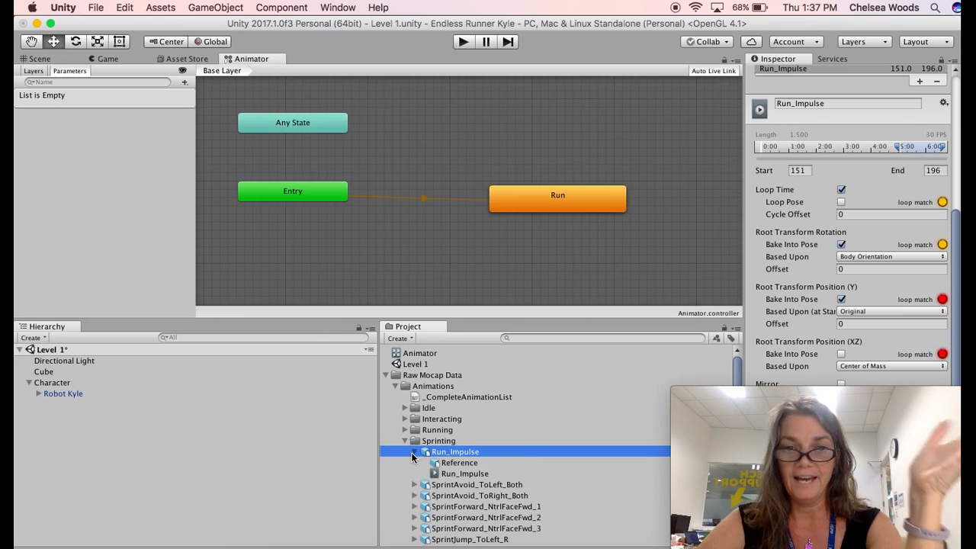
click(455, 474)
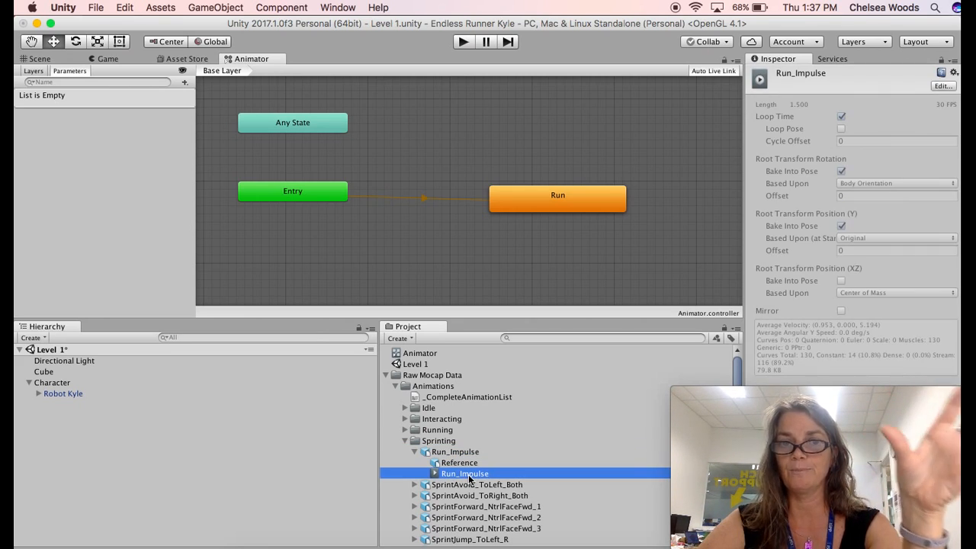
click(577, 199)
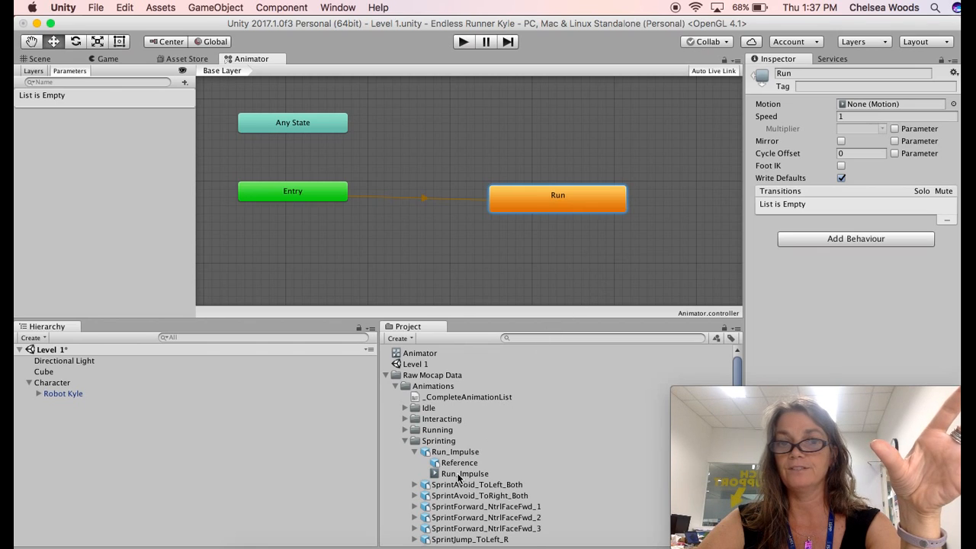
drag(460, 474, 851, 106)
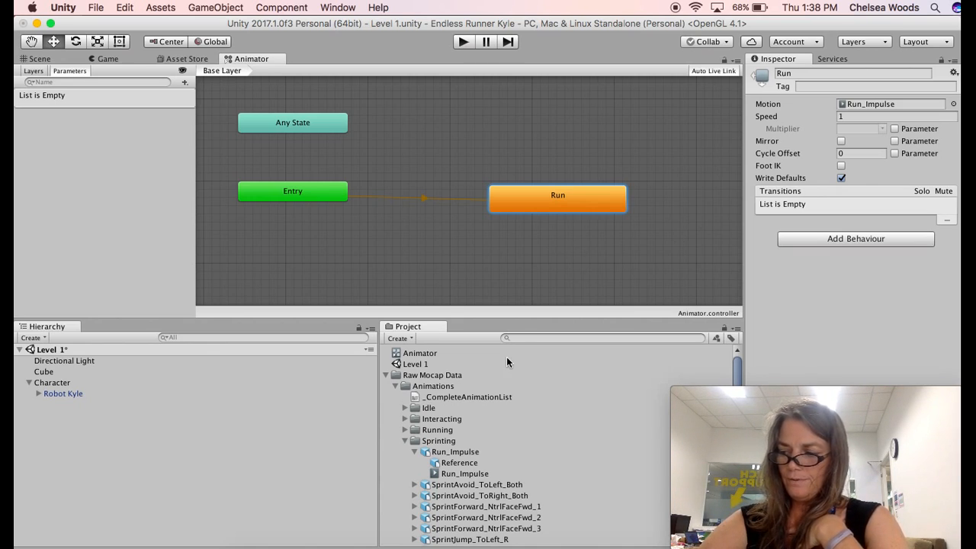
Step: Add an Animator component to the Character object
click(53, 383)
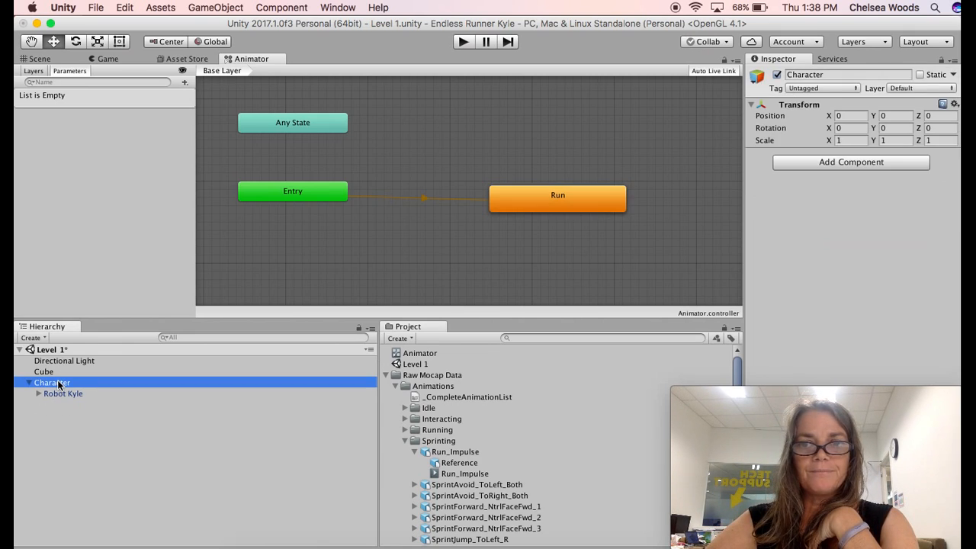
click(58, 383)
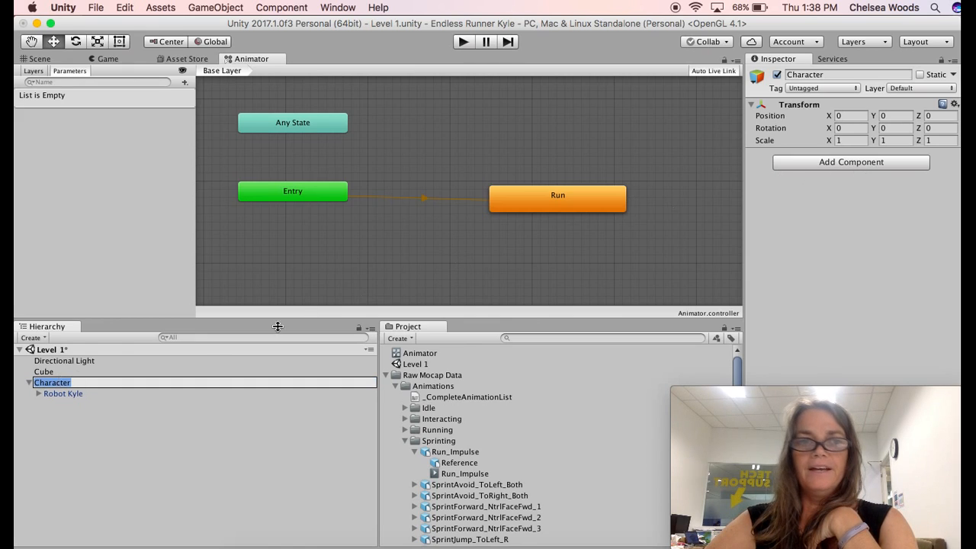
click(91, 448)
click(44, 382)
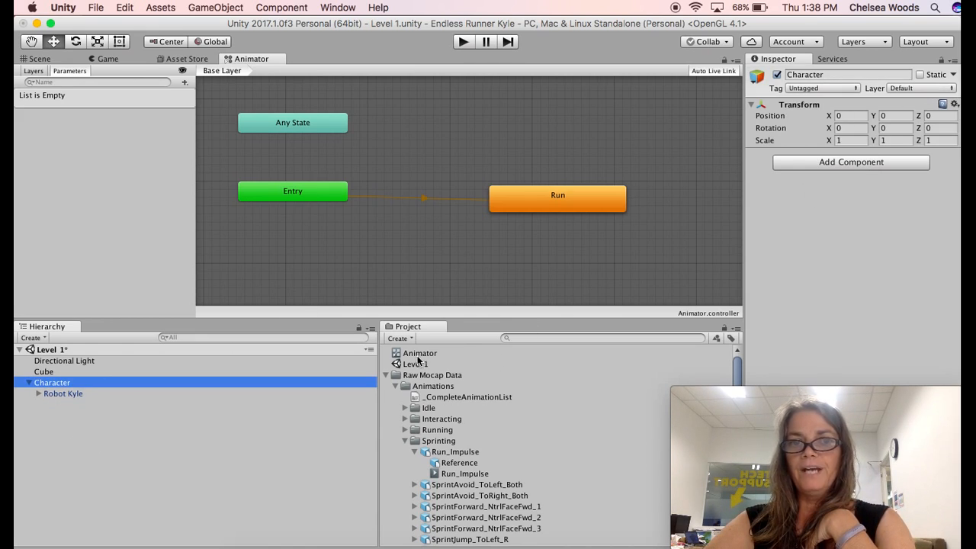
click(861, 163)
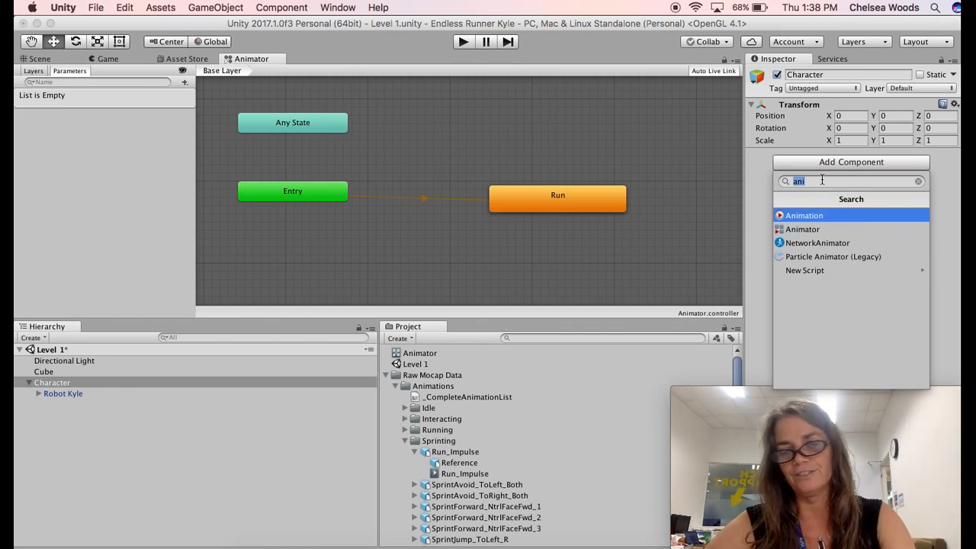
key(BackSpace)
text(ani)
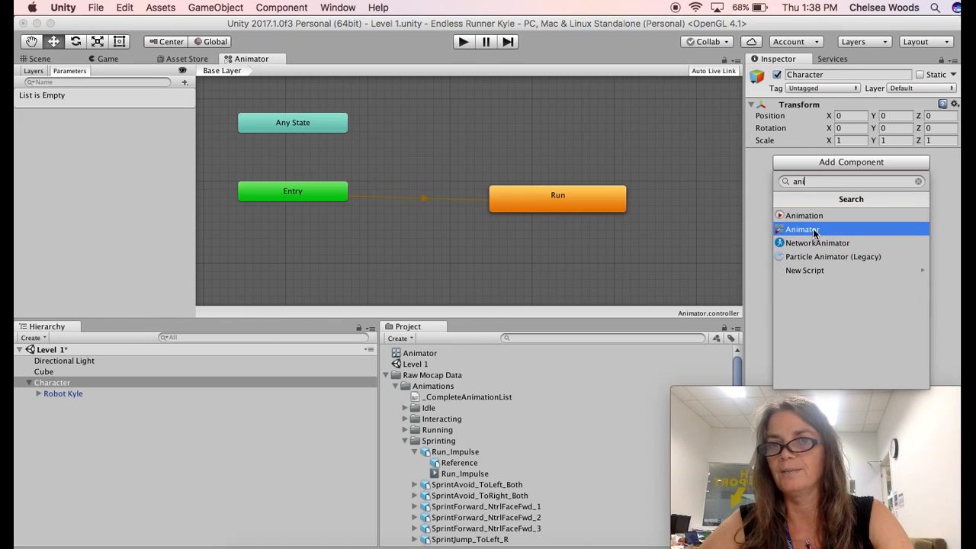
click(815, 231)
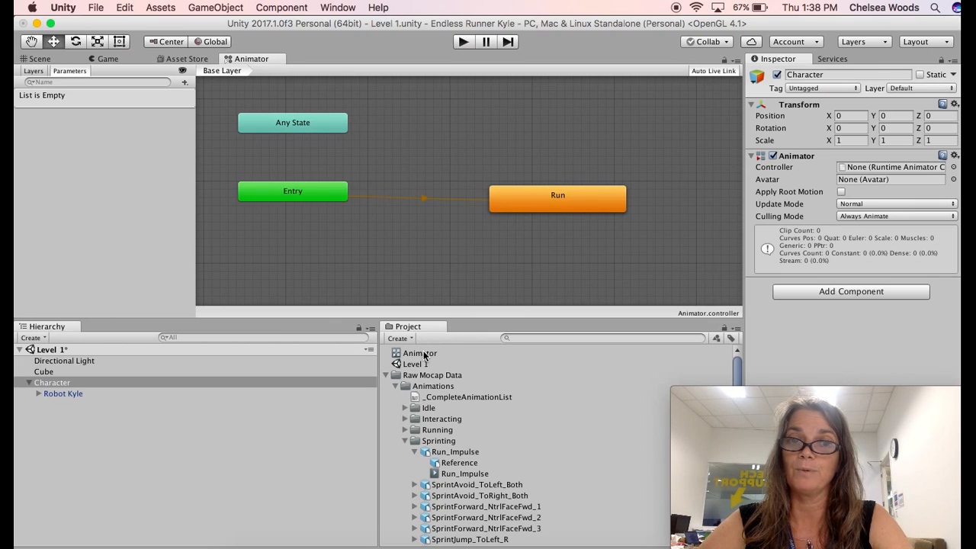
Step: Assign the Animator controller asset as the controller of the Character's Animator component
drag(420, 354, 853, 167)
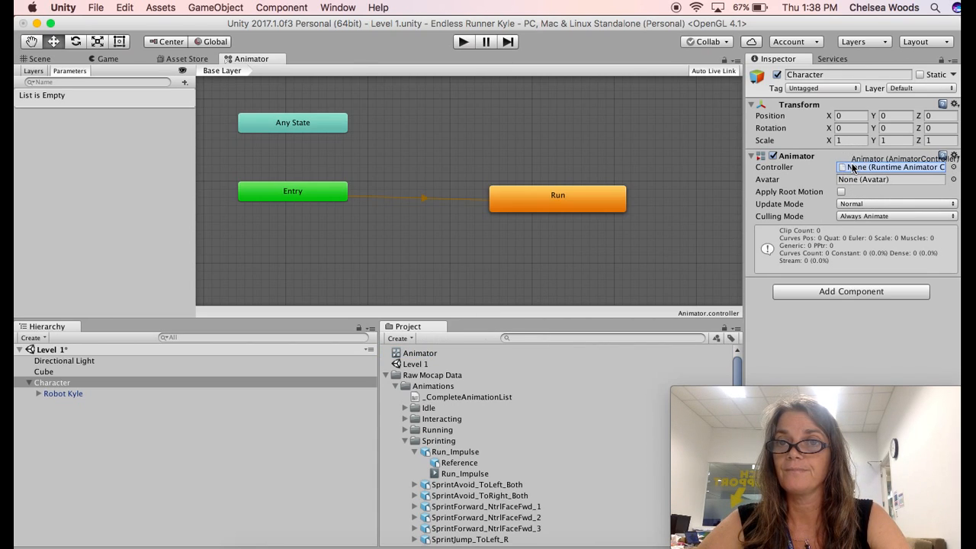
drag(853, 167, 853, 167)
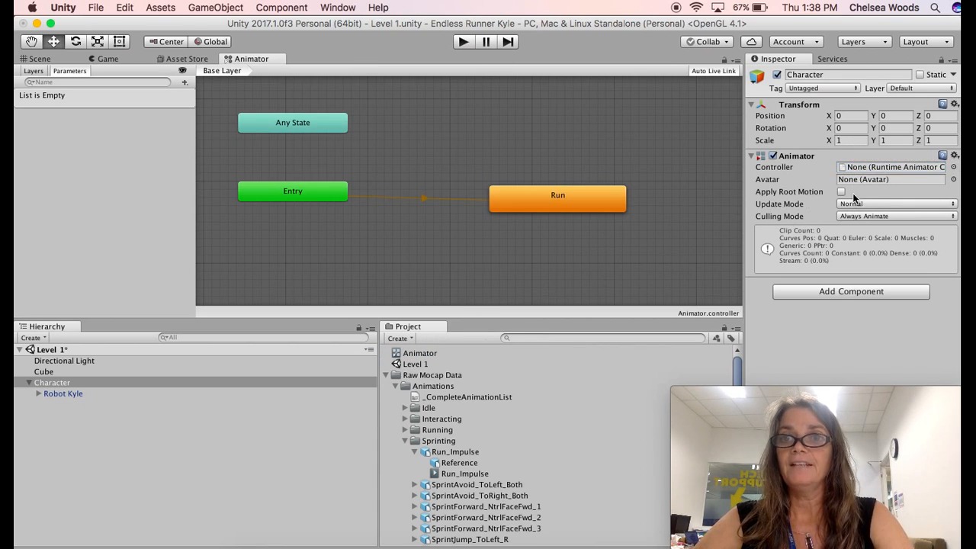
drag(416, 355, 849, 169)
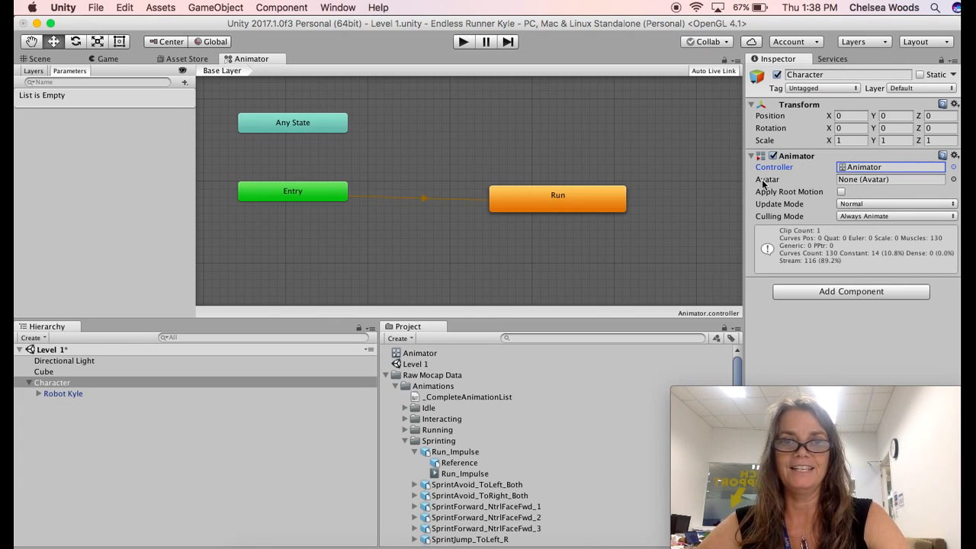
Step: Assign Robot KyleAvatar as the avatar of the Character's Animator component and enable Apply Root Motion
click(386, 375)
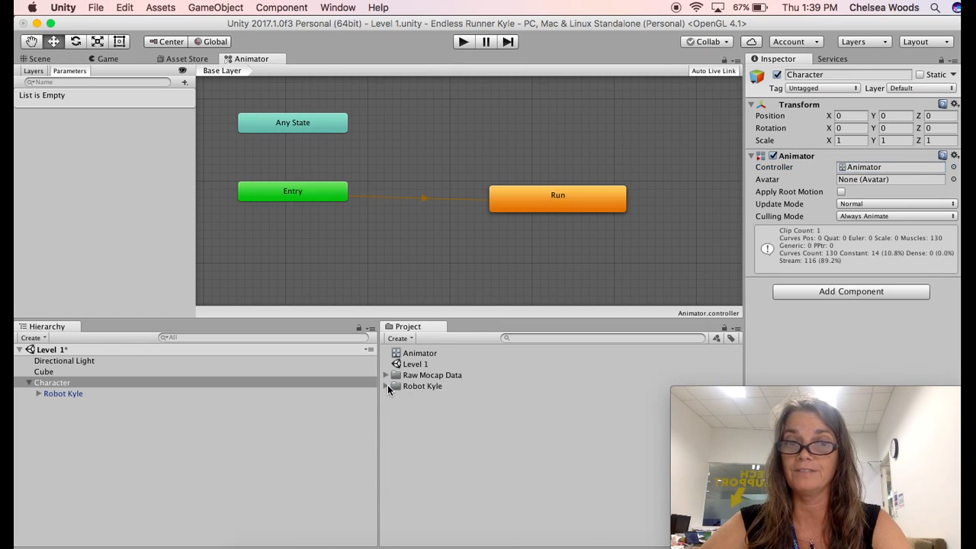
click(386, 386)
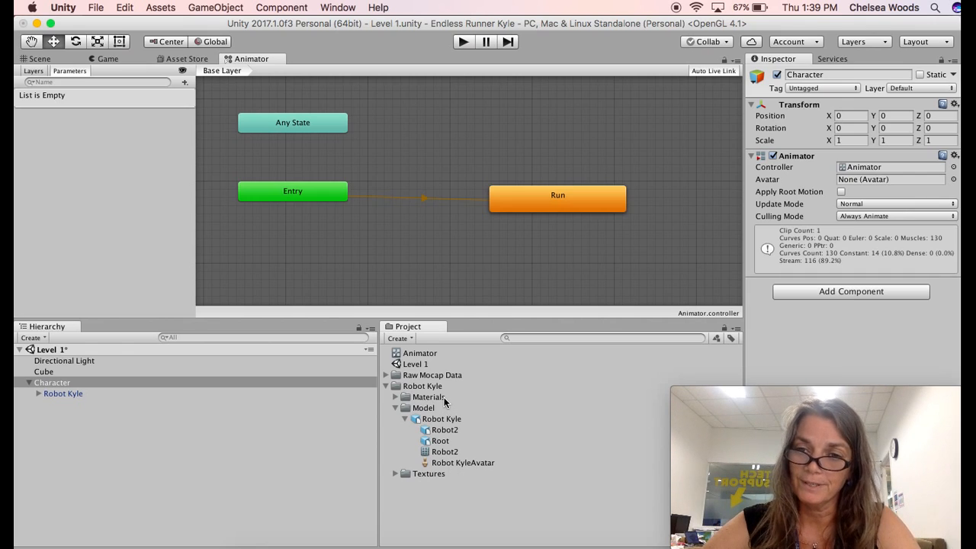
click(472, 462)
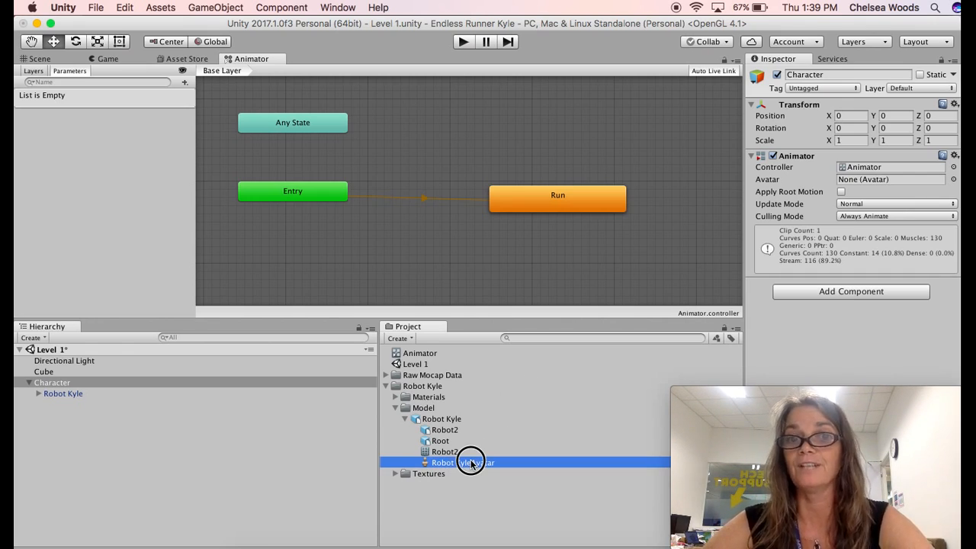
drag(472, 463, 859, 181)
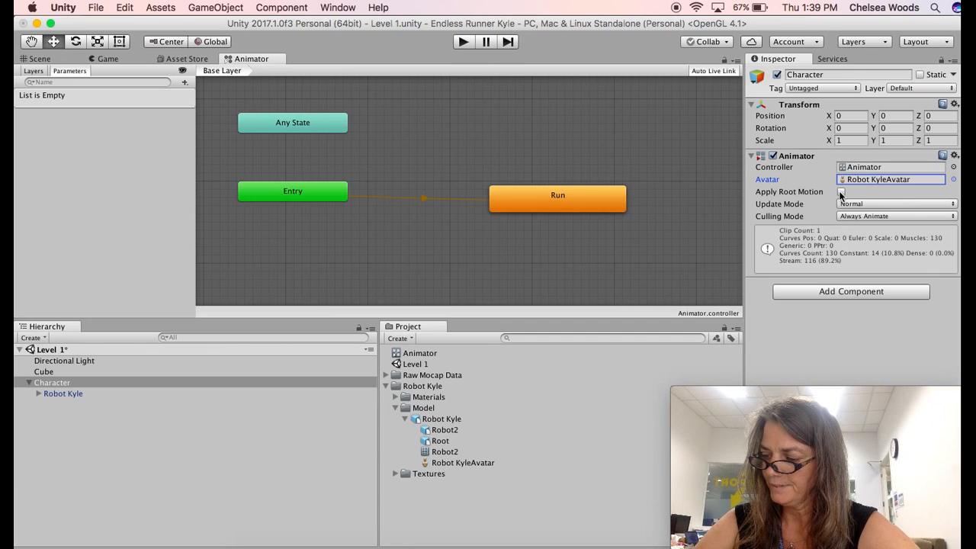
click(841, 192)
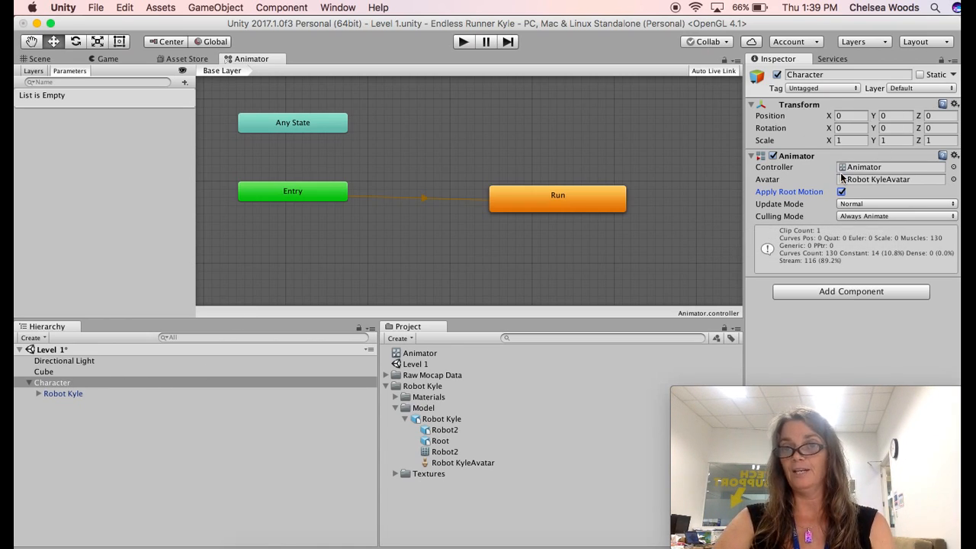
Step: Add a Capsule Collider component to the Character object and collapse the Animator and Capsule Collider settings
click(819, 291)
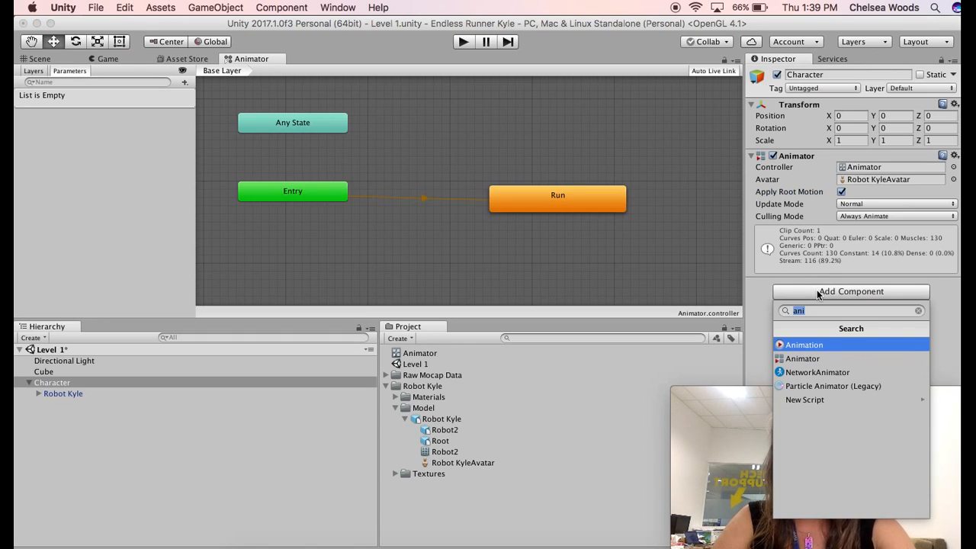
key(BackSpace)
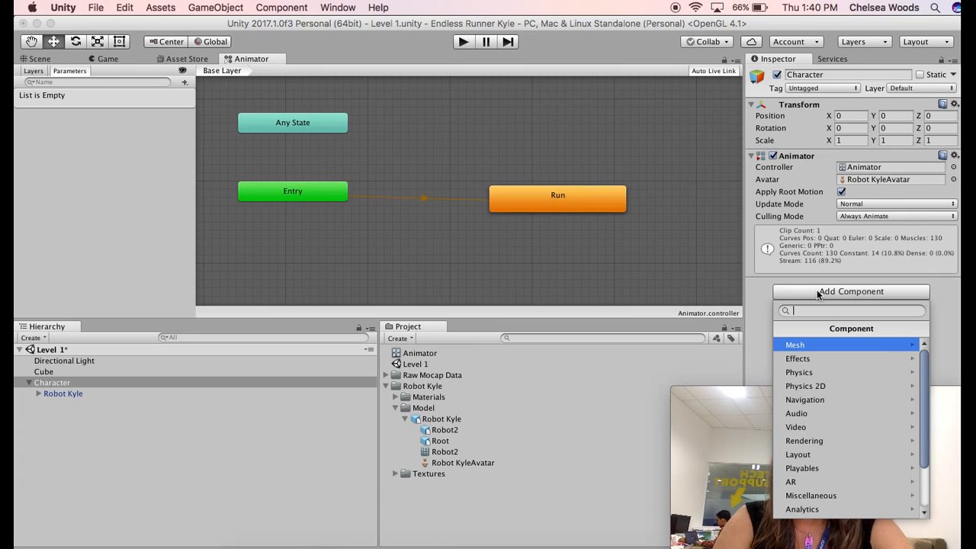
text(cap)
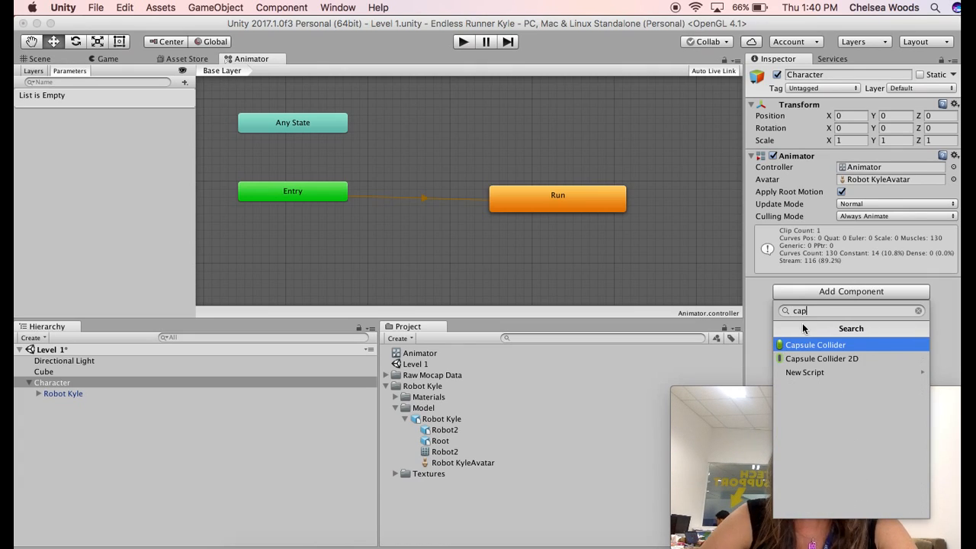
click(808, 347)
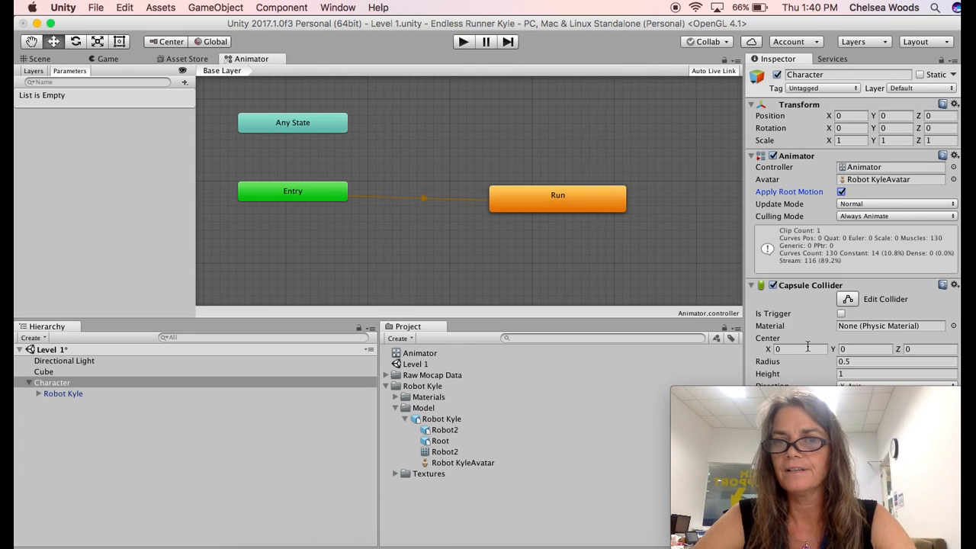
click(751, 285)
click(752, 156)
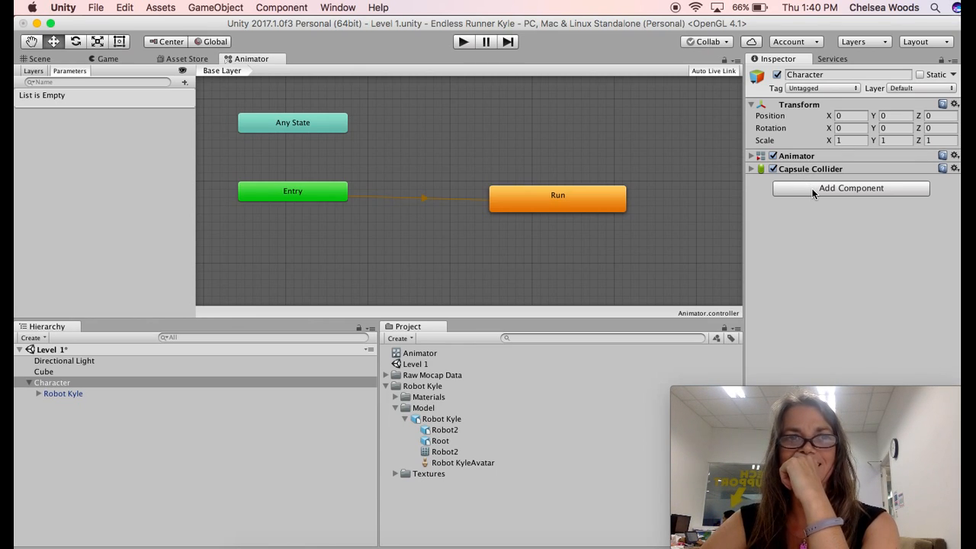
Step: Create a C# script named CharacterMovementScript in the project's assets
click(395, 409)
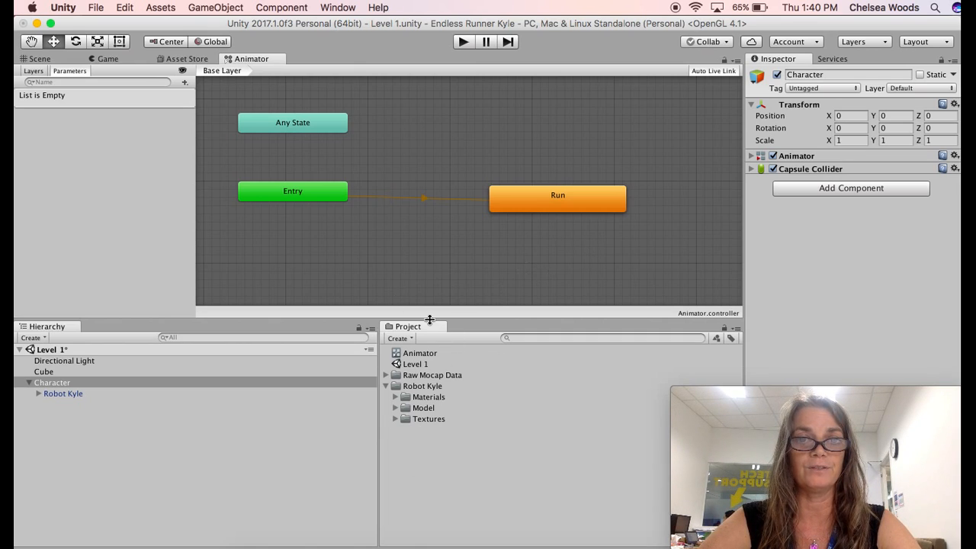
click(398, 339)
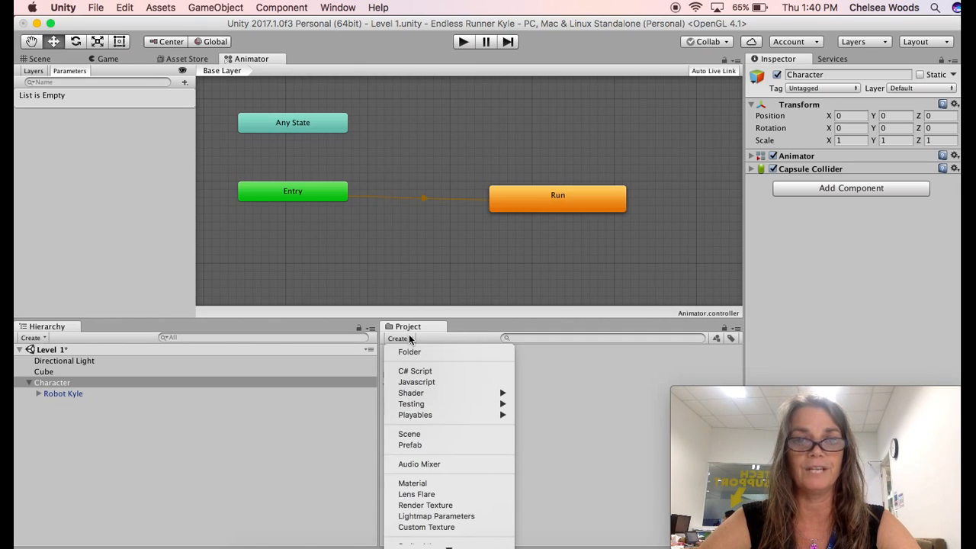
click(418, 371)
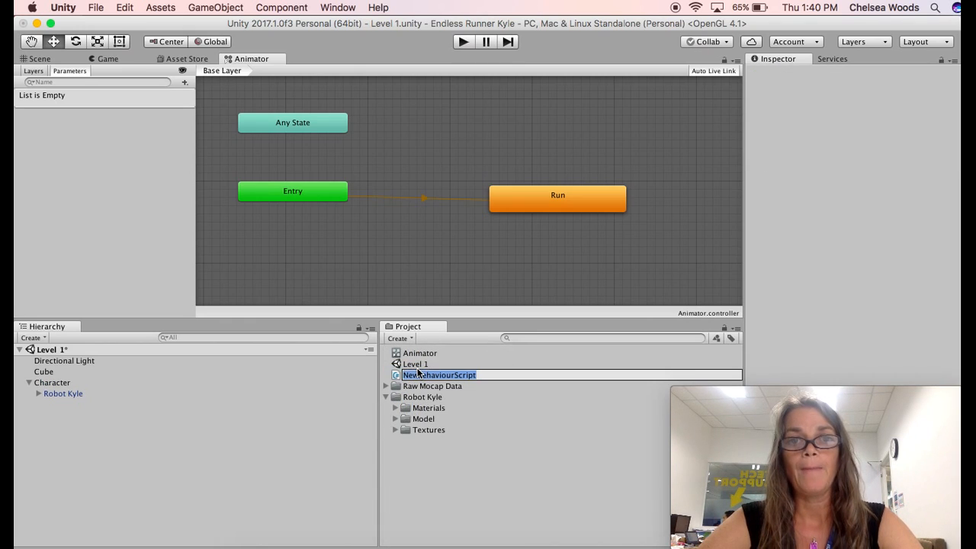
text(Character)
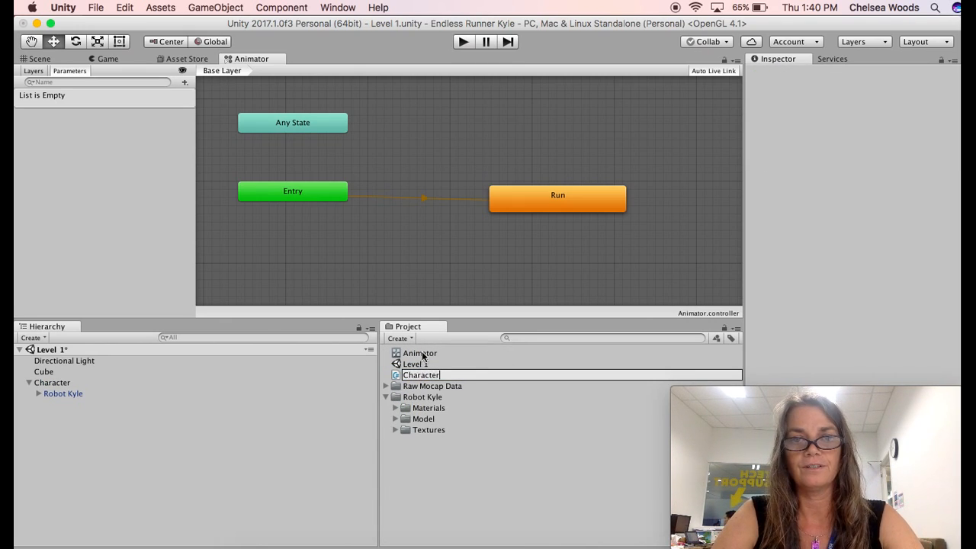
text(Movement)
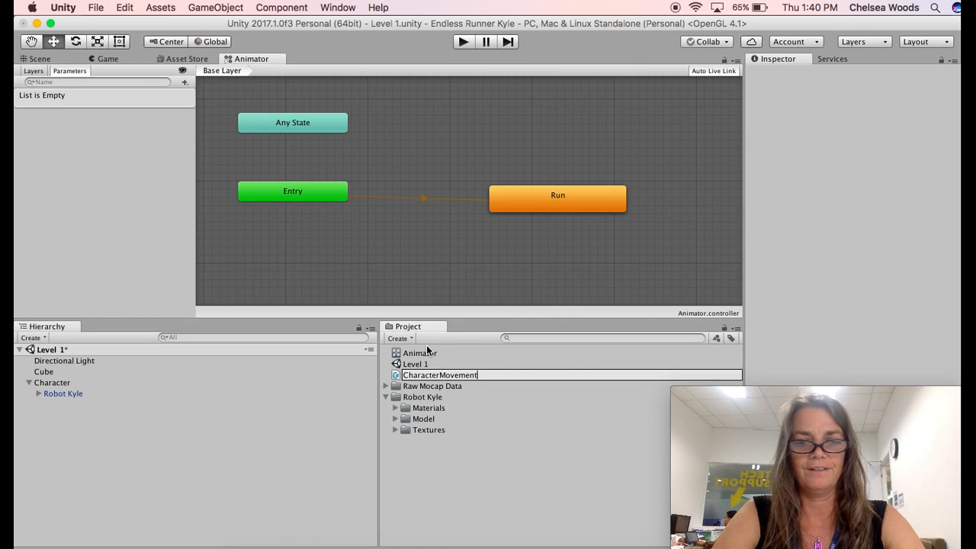
text(Script)
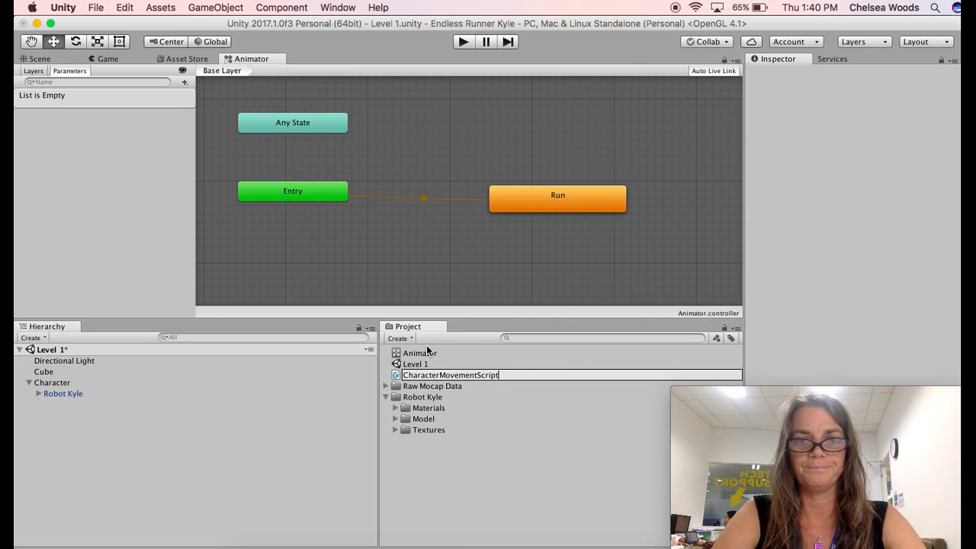
key(Return)
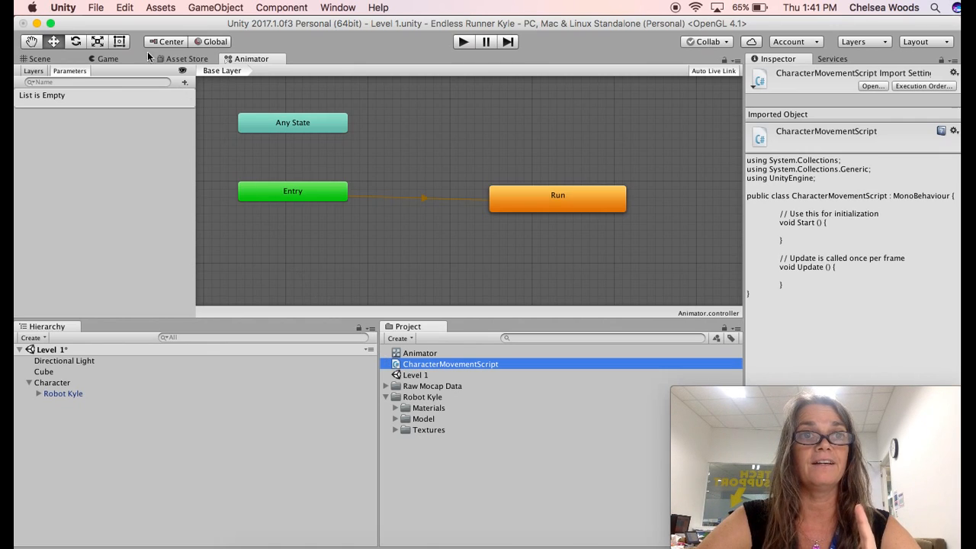
Step: Check which external script editor is set in the Unity preferences, leaving the preferences unchanged
click(95, 8)
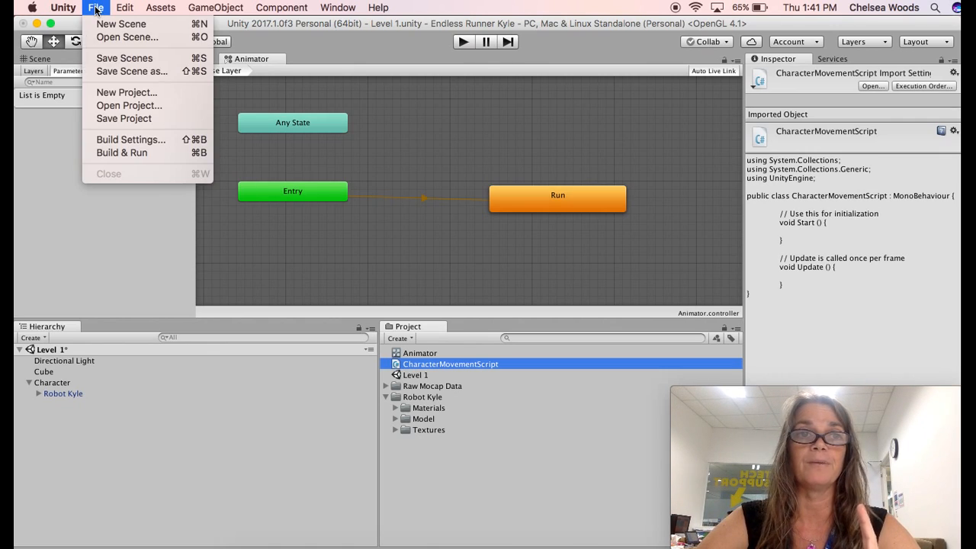
mouse_move(72, 9)
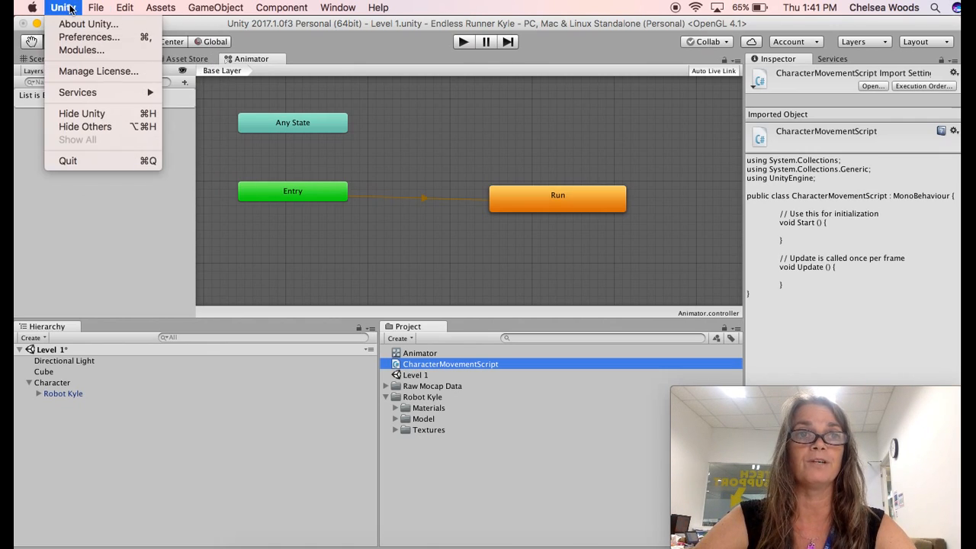
click(98, 38)
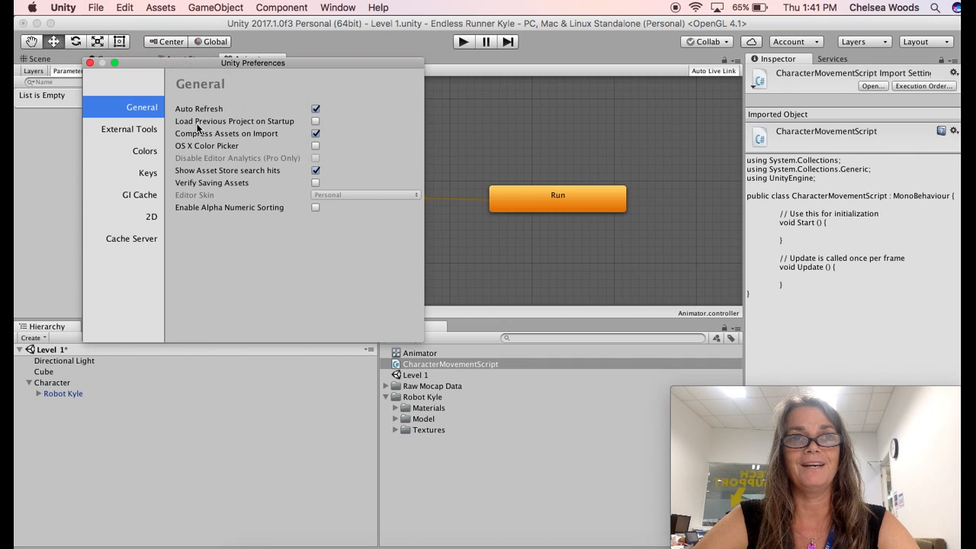
click(138, 131)
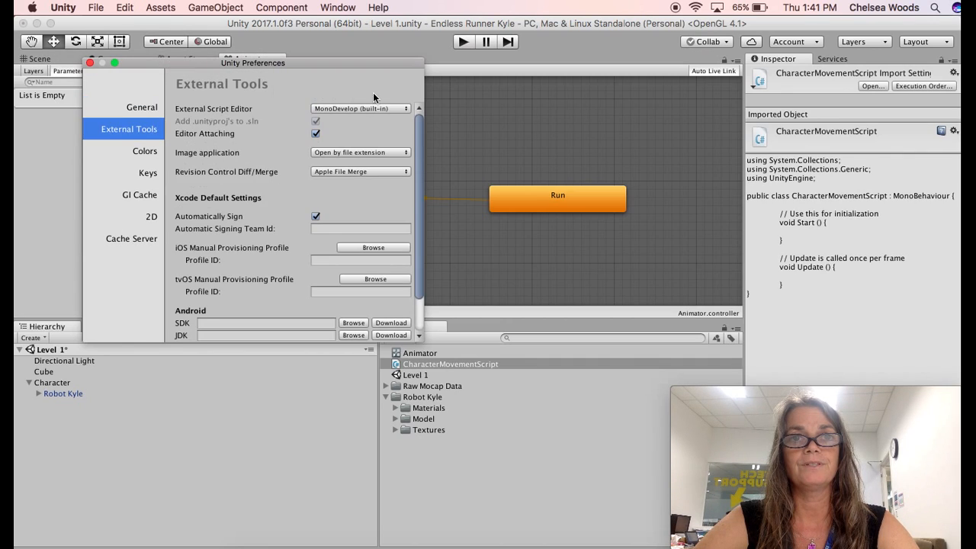
click(353, 109)
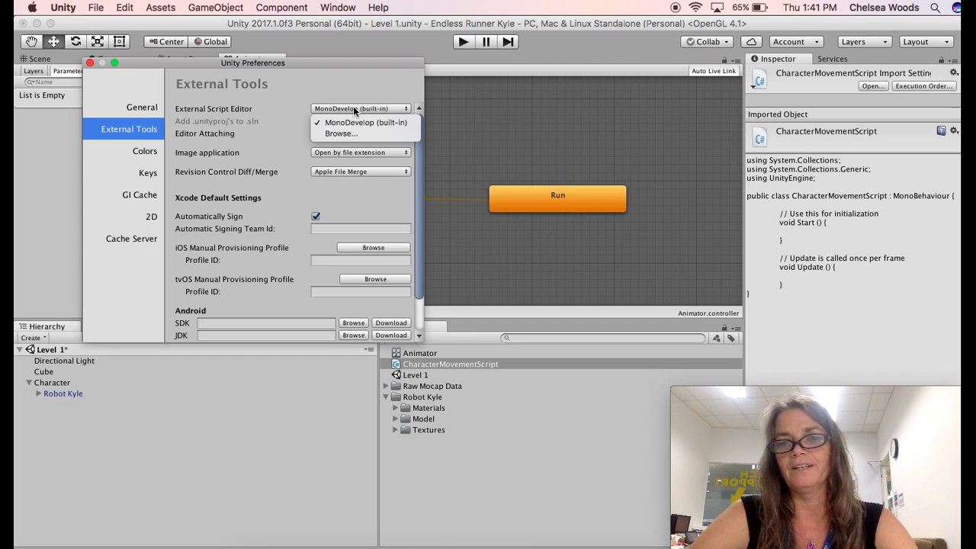
click(352, 85)
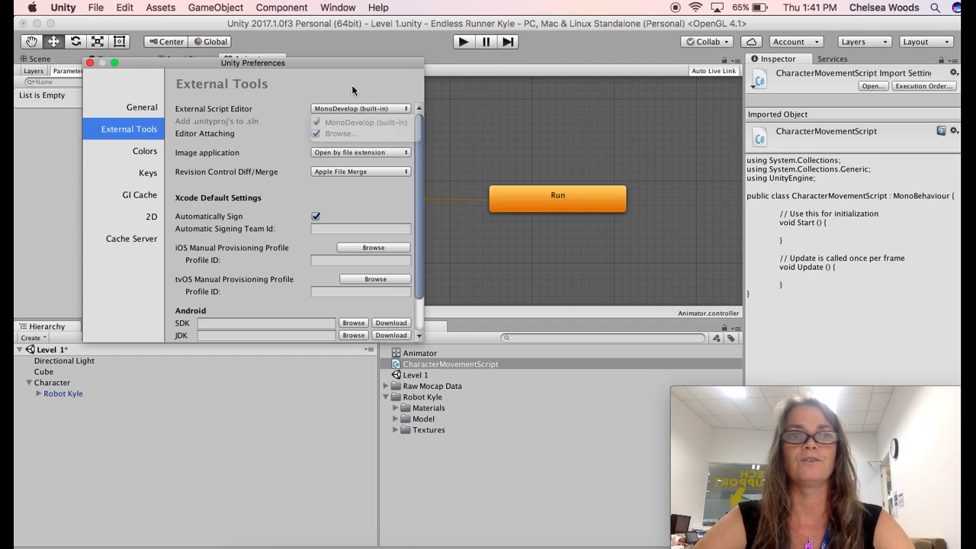
click(90, 63)
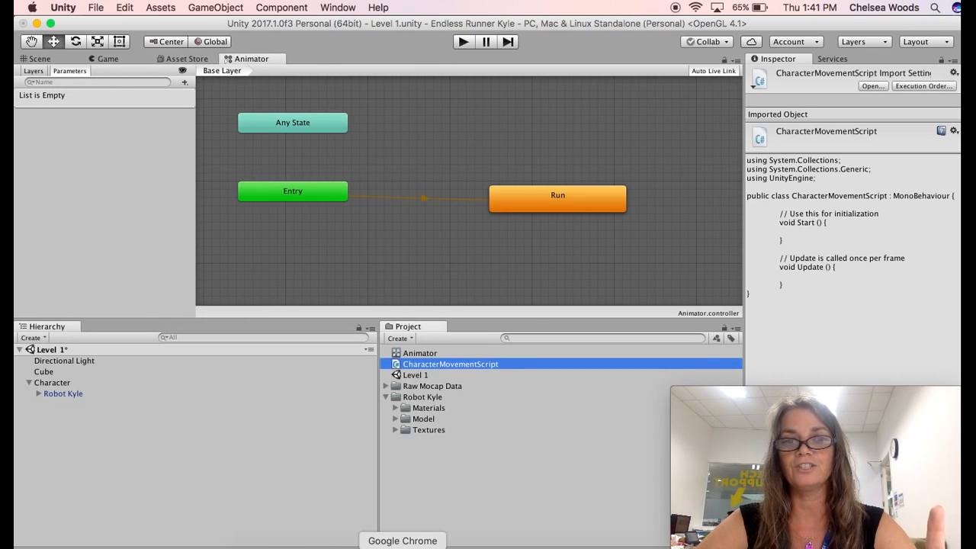
Step: Switch to Google Chrome and find the end of the character movement code in the ISPP 3D Unity Basics document
click(403, 546)
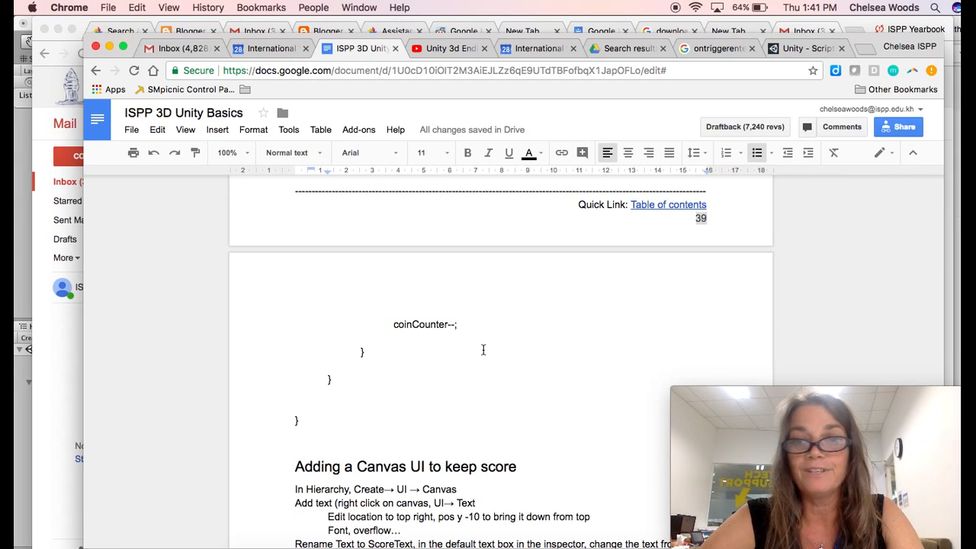
scroll(482, 349, up, 3)
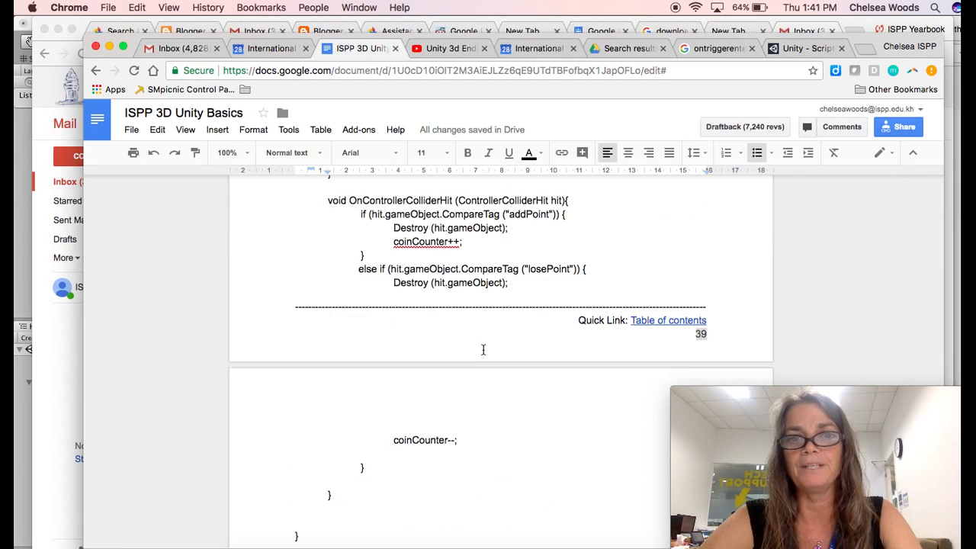
scroll(483, 349, up, 2)
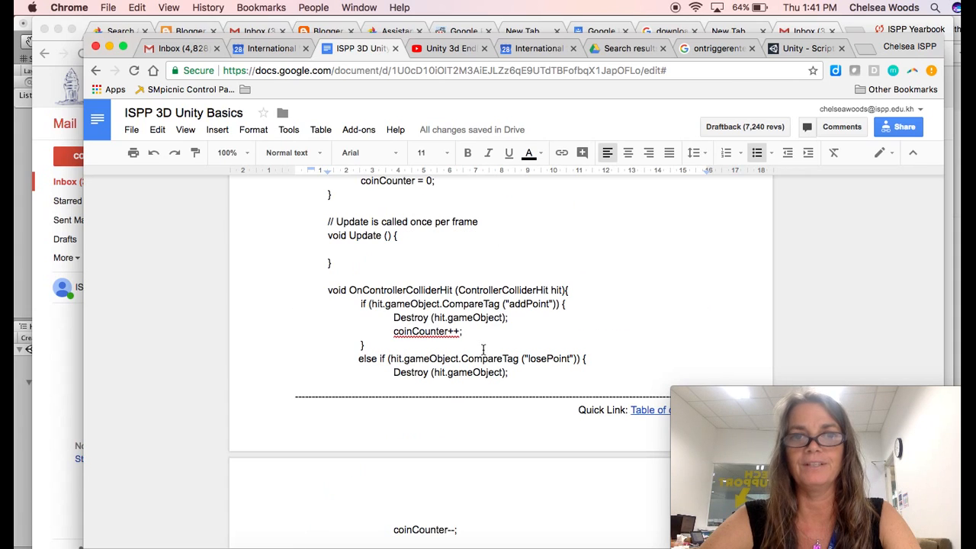
scroll(483, 349, up, 10)
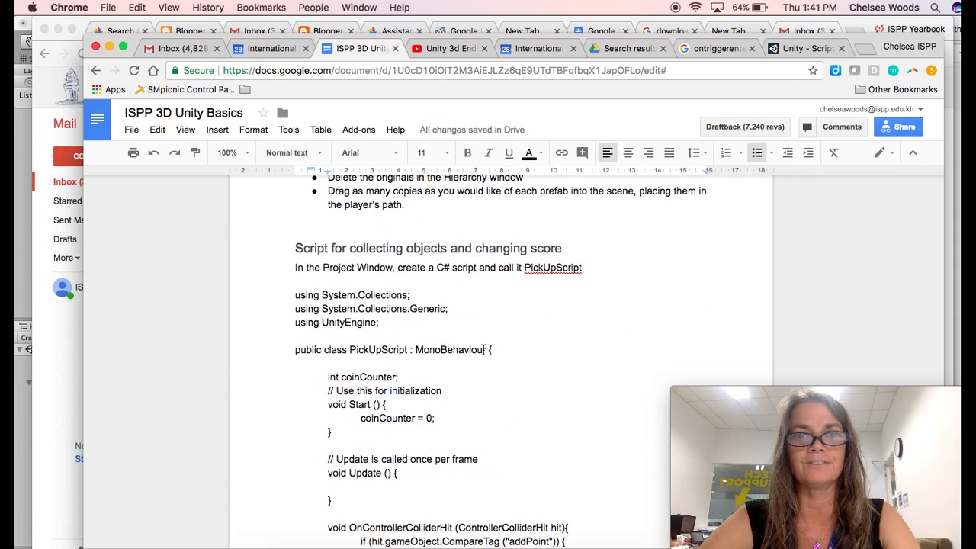
scroll(483, 349, up, 8)
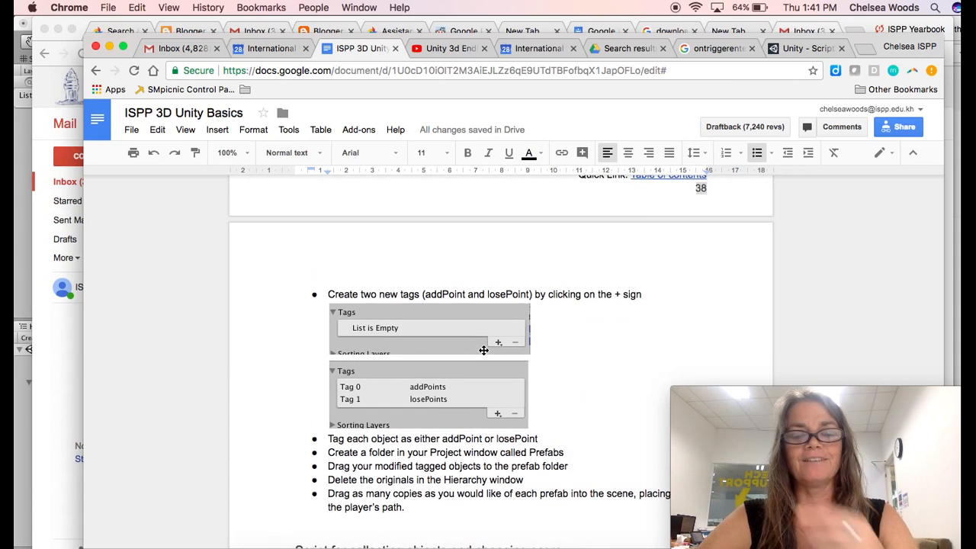
scroll(483, 349, up, 15)
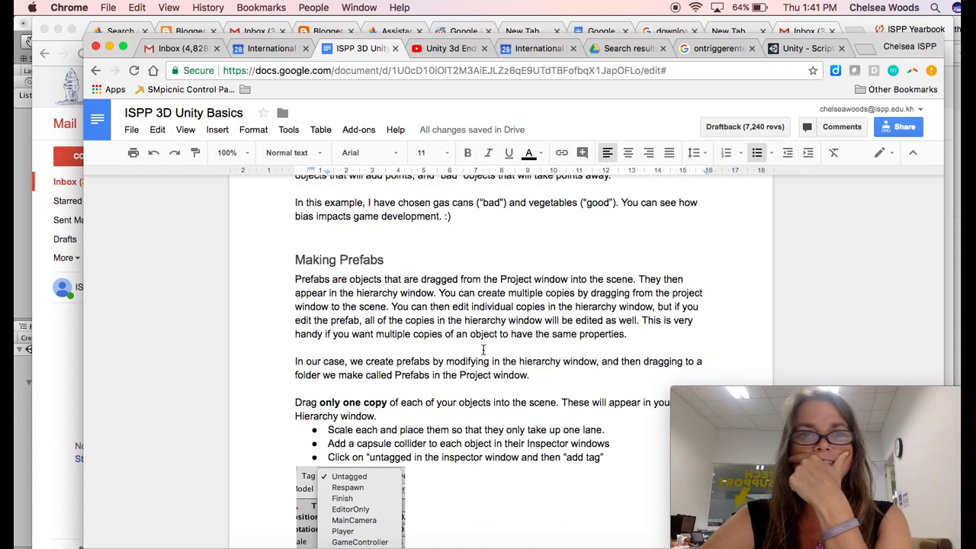
scroll(483, 349, up, 15)
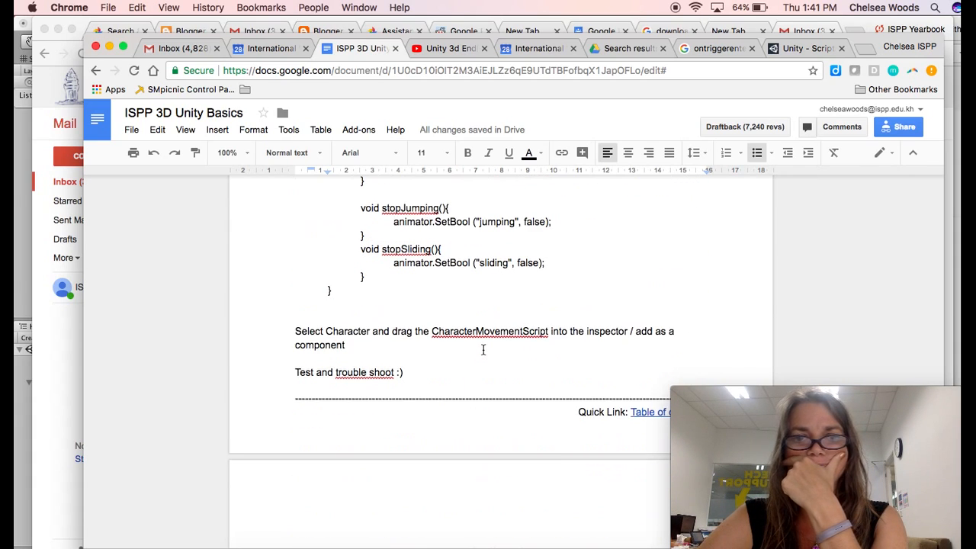
scroll(482, 349, up, 1)
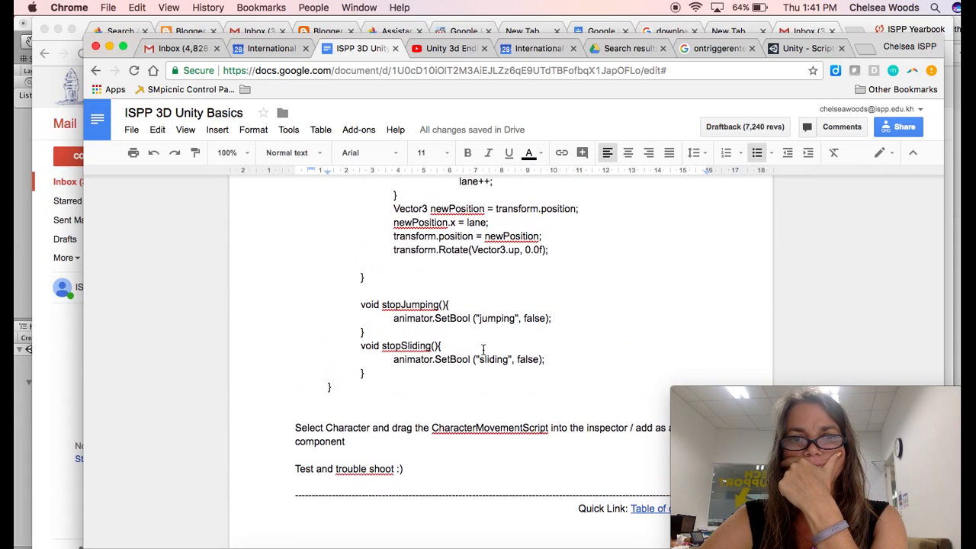
Step: Select and copy the whole CharacterMovementScript code in the document, from the using lines to the final closing brace
drag(338, 391, 374, 270)
scroll(374, 269, up, 8)
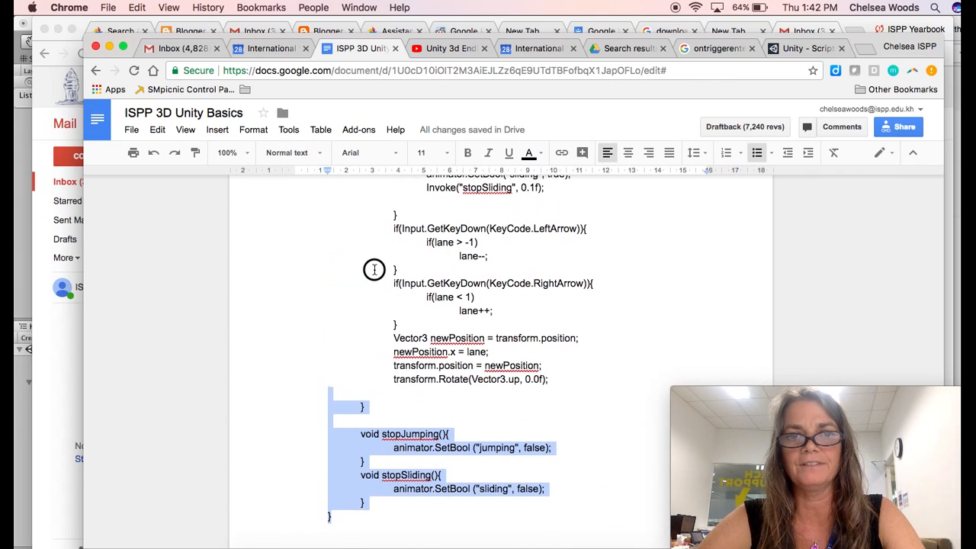
scroll(374, 270, up, 2)
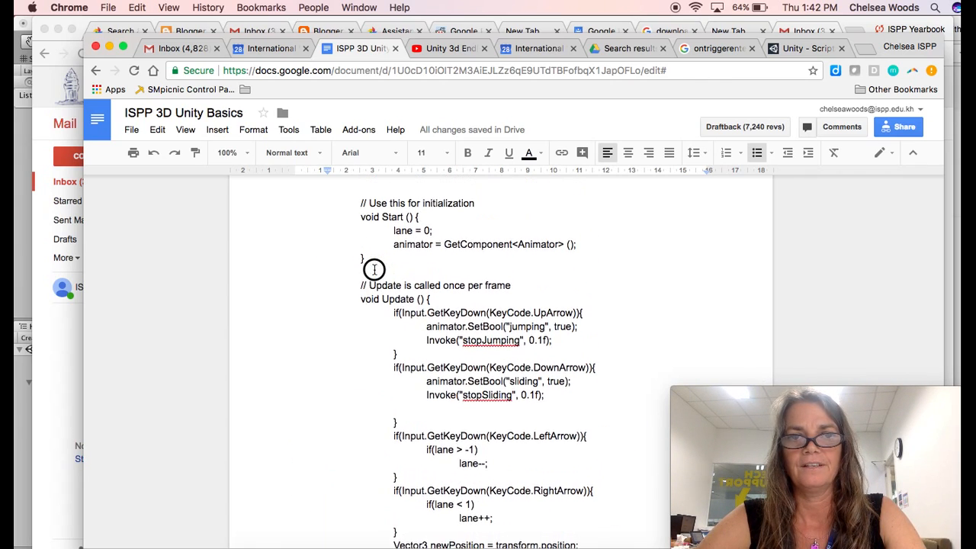
scroll(373, 269, up, 5)
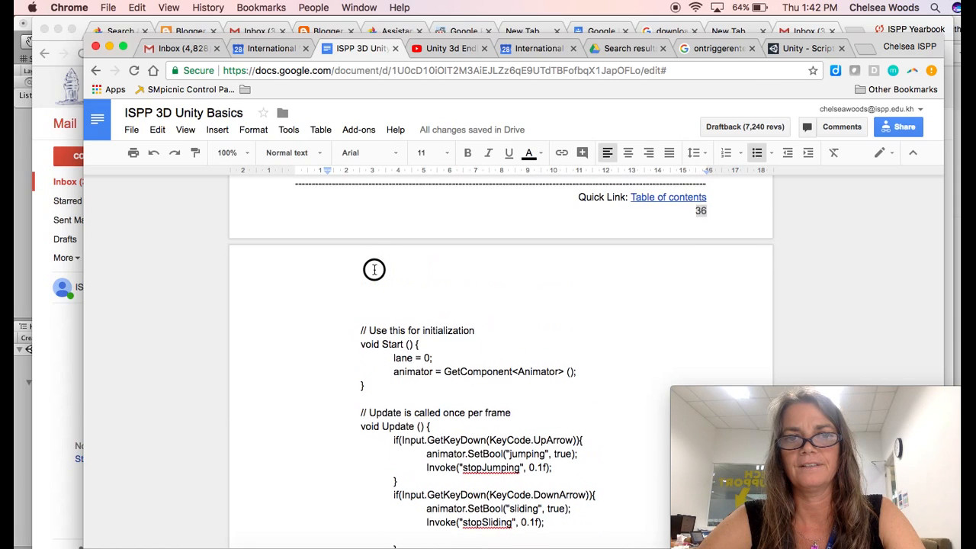
scroll(374, 269, up, 1)
shift+drag(370, 262, 328, 233)
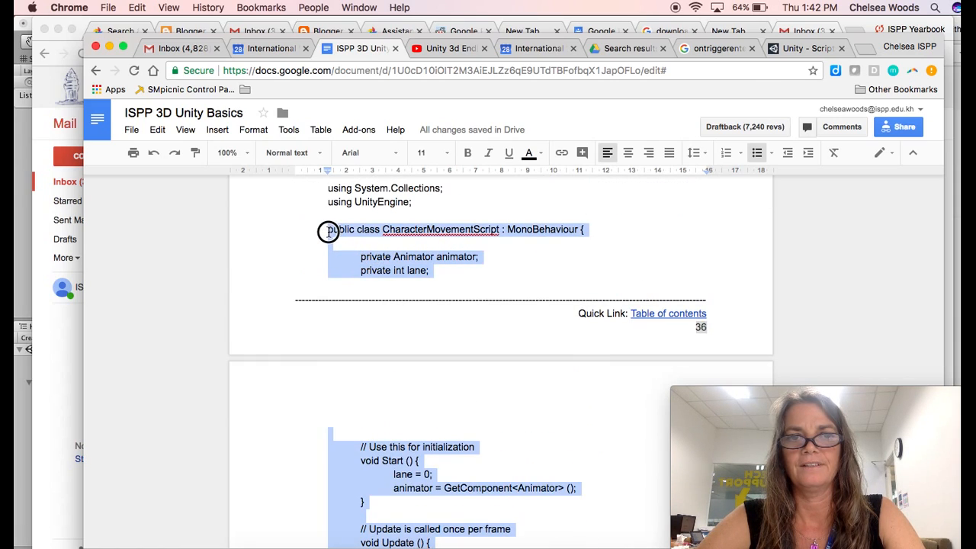
shift+click(328, 191)
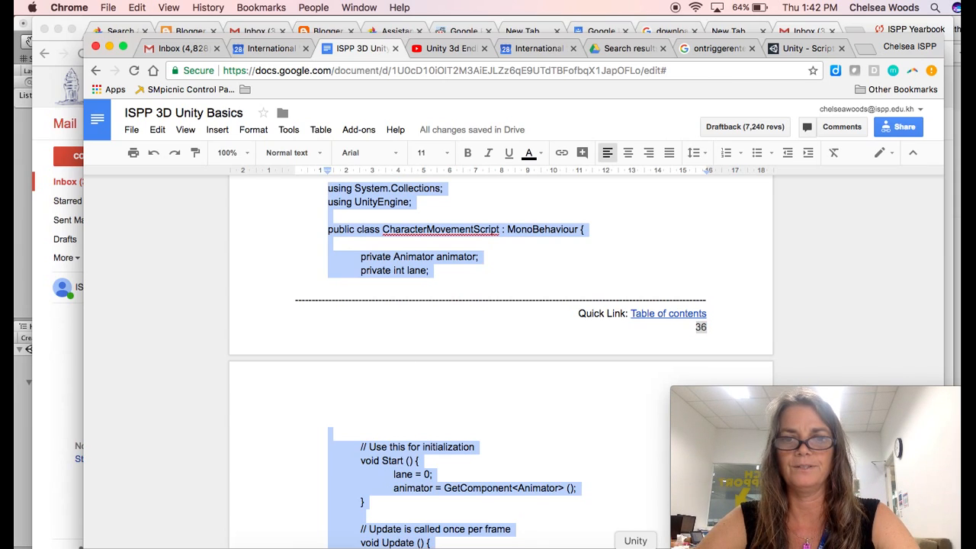
Step: Open CharacterMovementScript from the Unity project in MonoDevelop and replace all its default code with the copied movement code
click(636, 546)
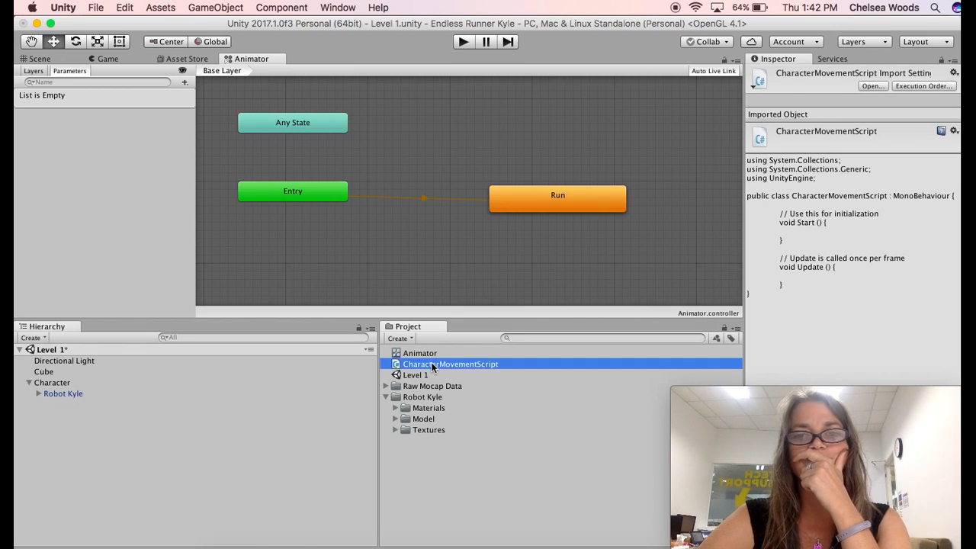
click(725, 546)
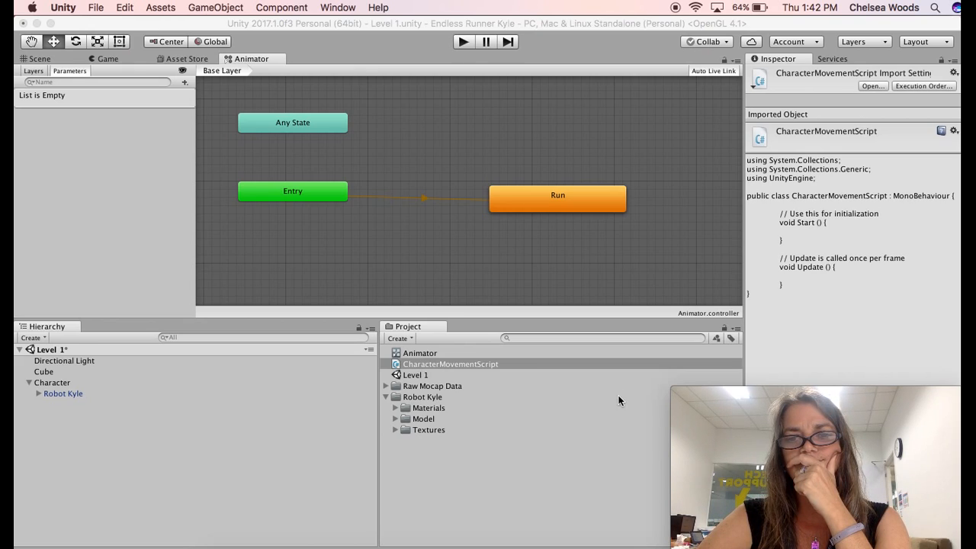
click(658, 545)
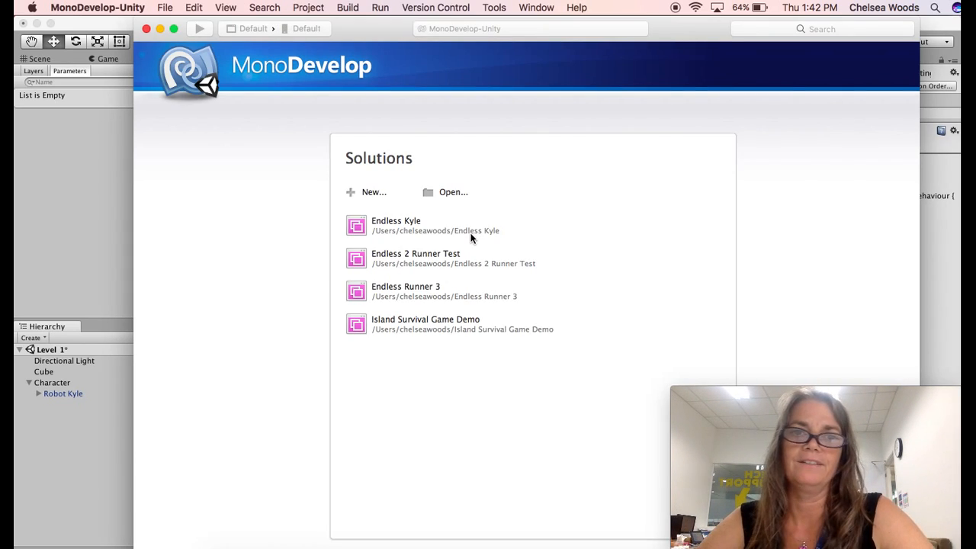
click(471, 239)
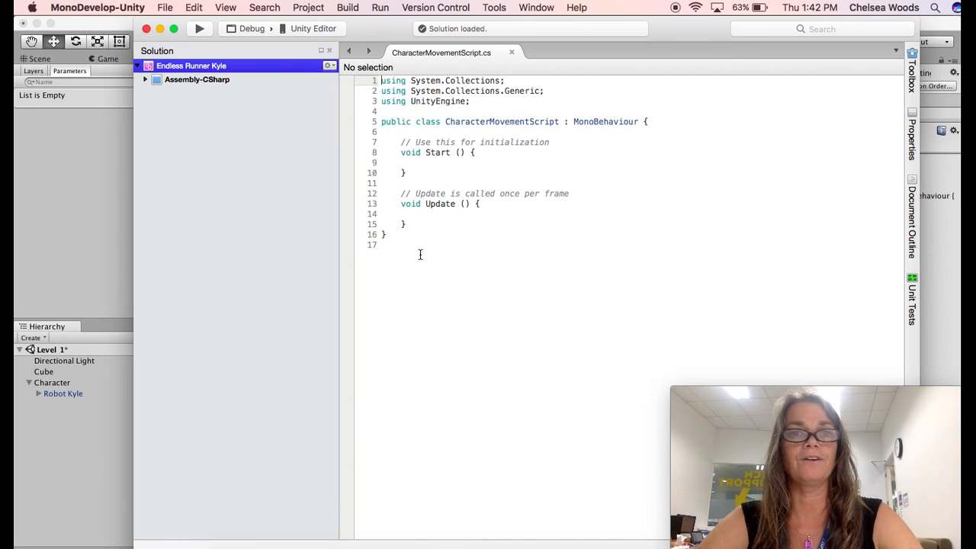
drag(420, 255, 371, 67)
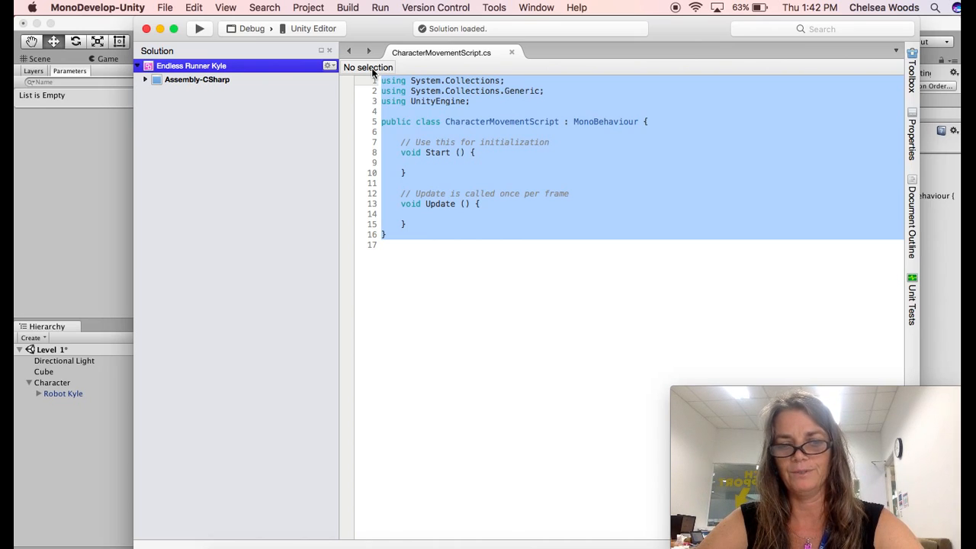
key(super+v)
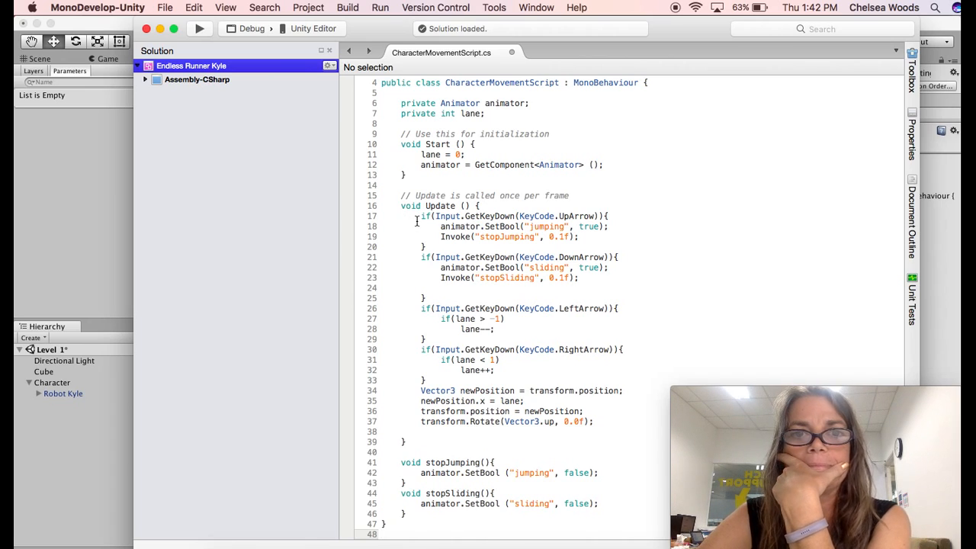
Step: Delete the UpArrow and DownArrow if blocks from Update and remove the stopJumping and stopSliding methods
drag(416, 222, 460, 299)
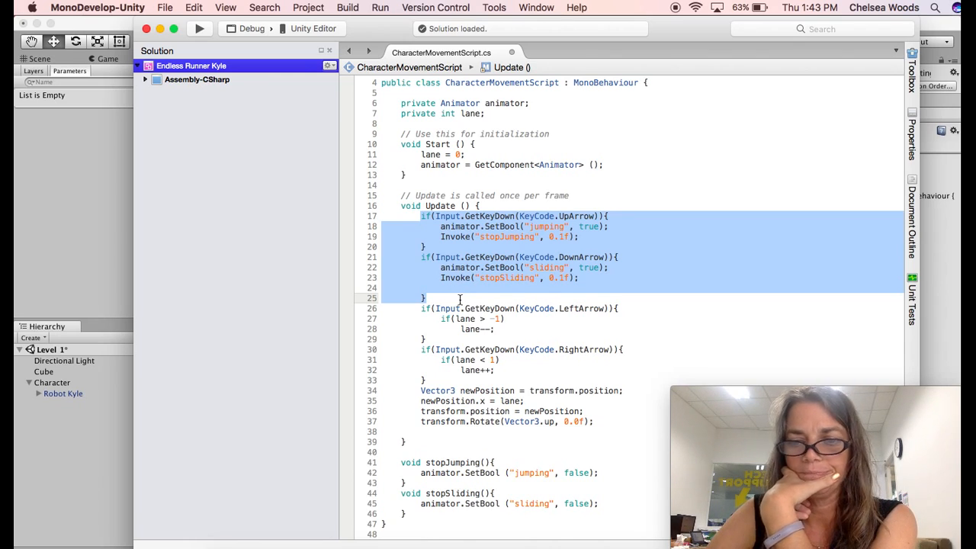
key(BackSpace)
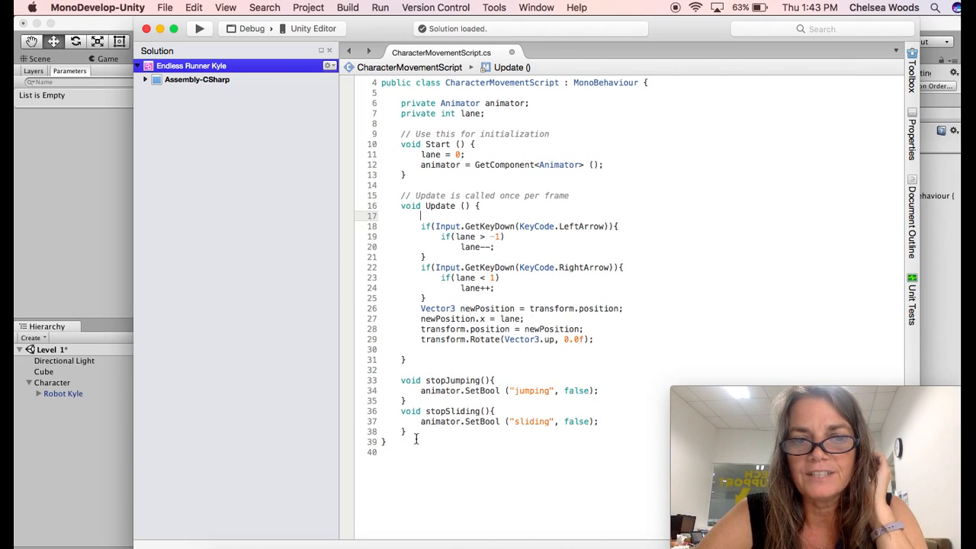
drag(417, 435, 382, 379)
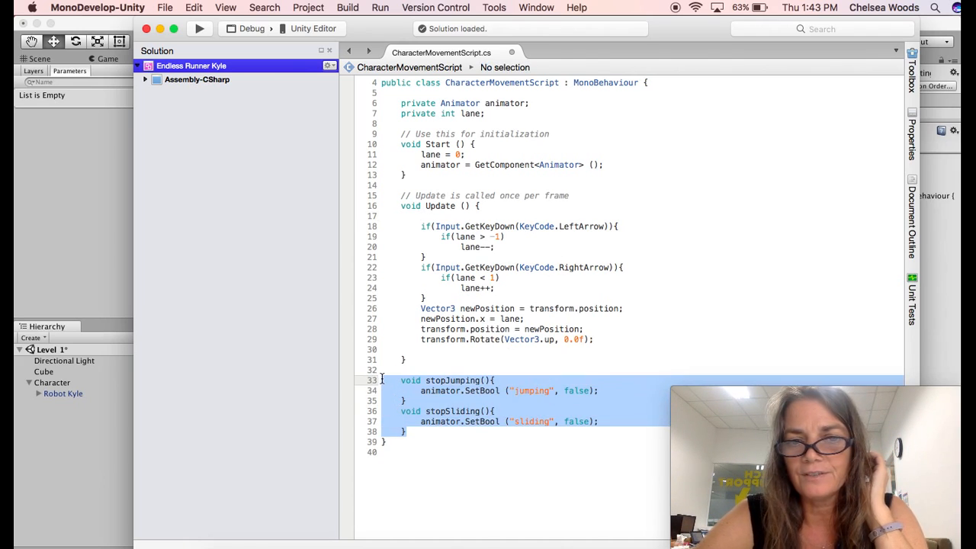
key(BackSpace)
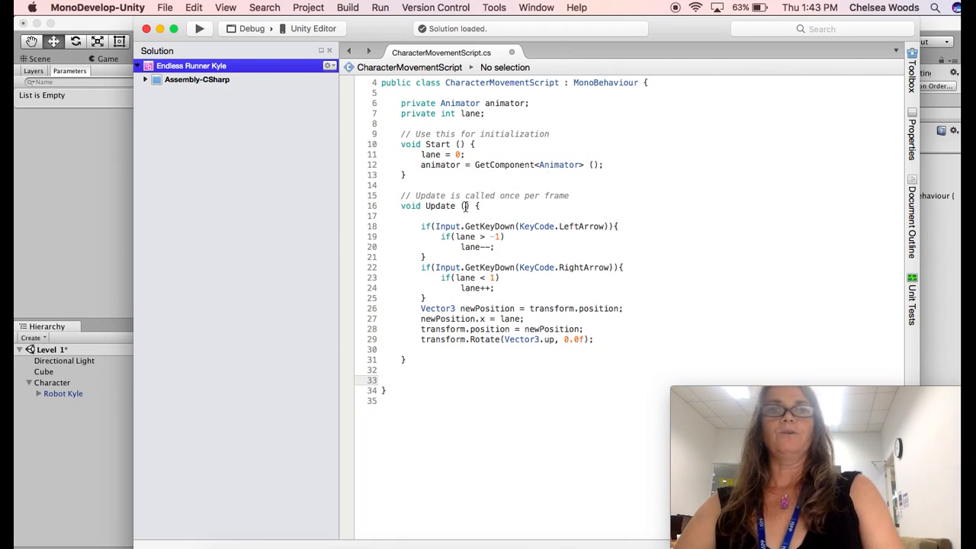
Step: Examine the Animator and lane variables, the LeftArrow and RightArrow lane conditions, and the newPosition.x = lane line in the script
scroll(445, 196, up, 2)
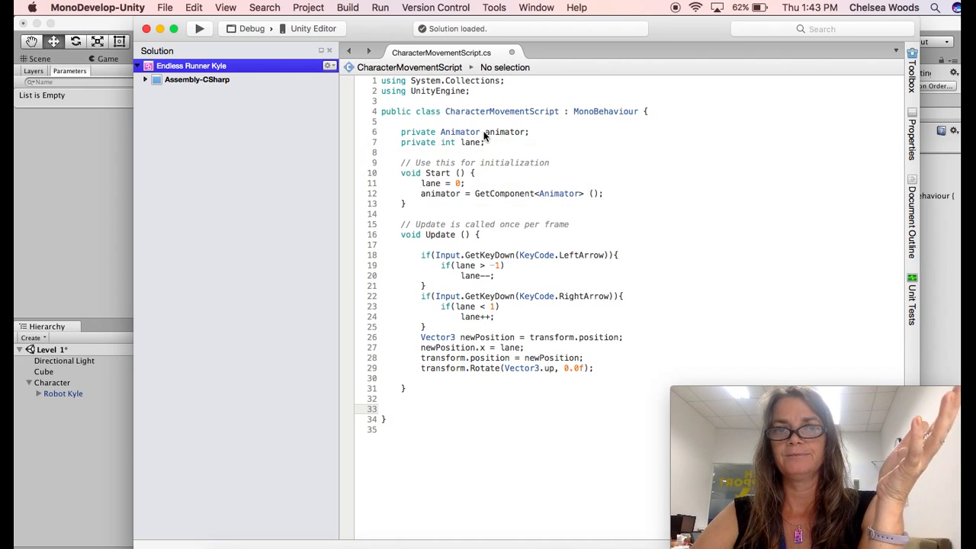
mouse_move(453, 135)
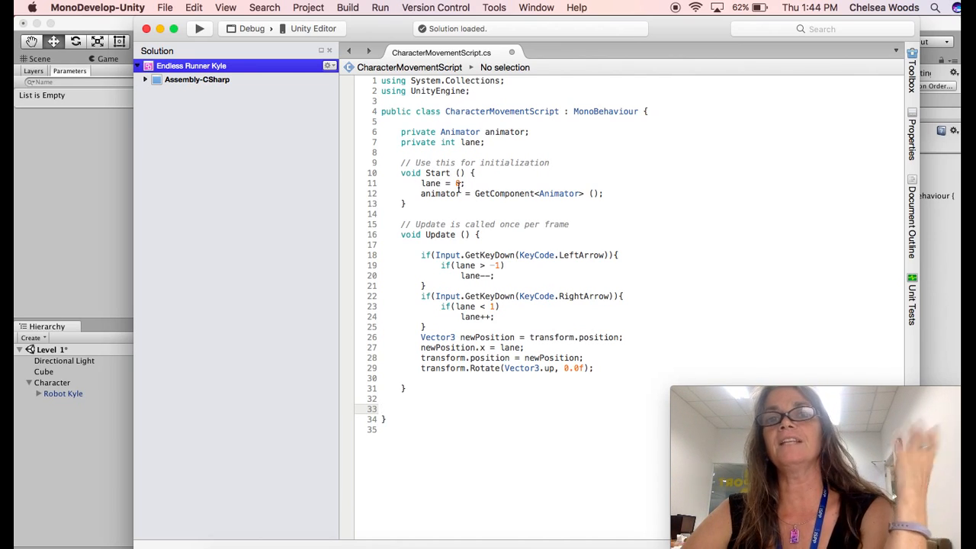
mouse_move(460, 184)
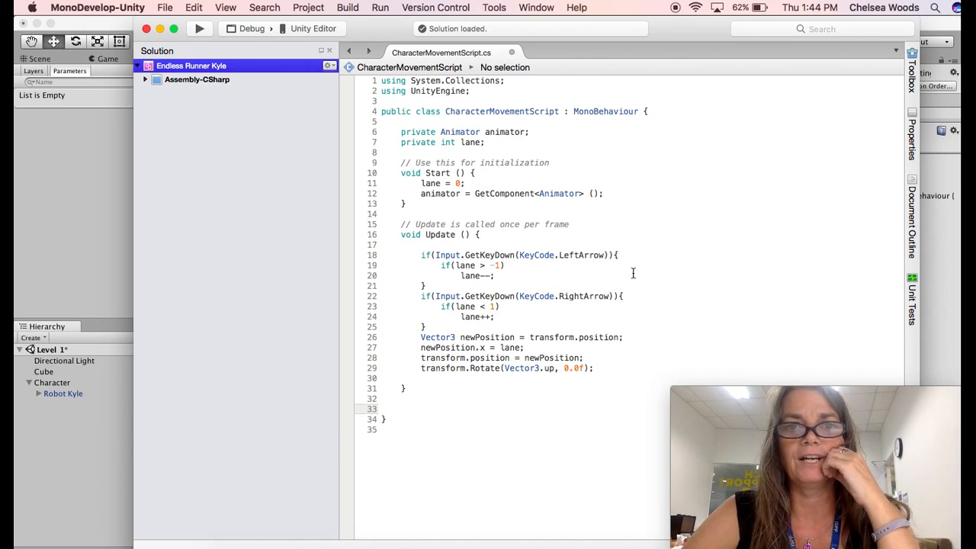
scroll(676, 290, up, 1)
scroll(676, 290, down, 3)
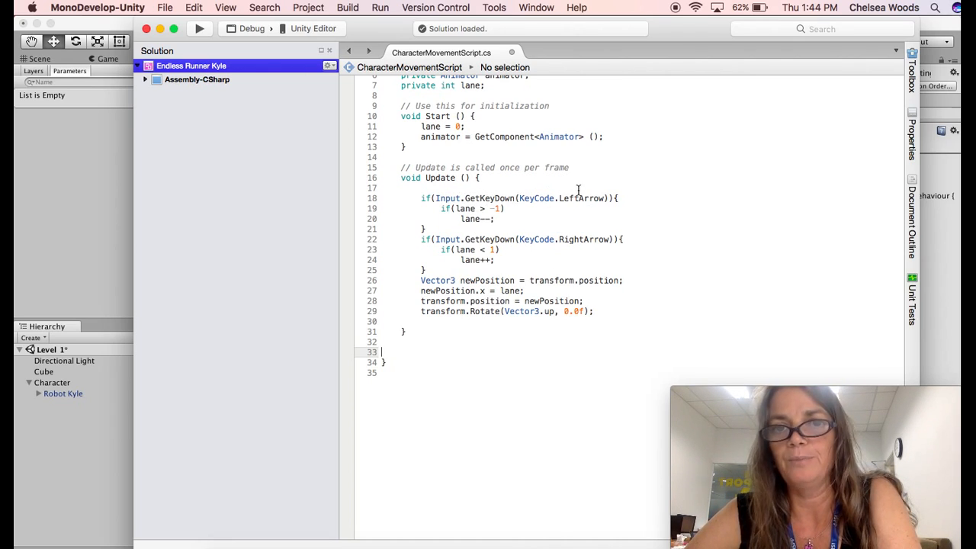
mouse_move(590, 197)
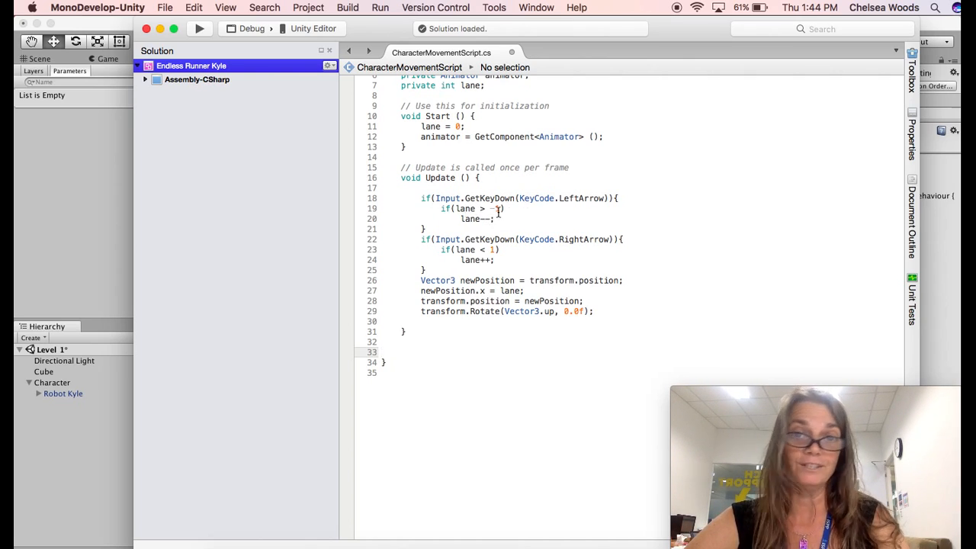
mouse_move(497, 212)
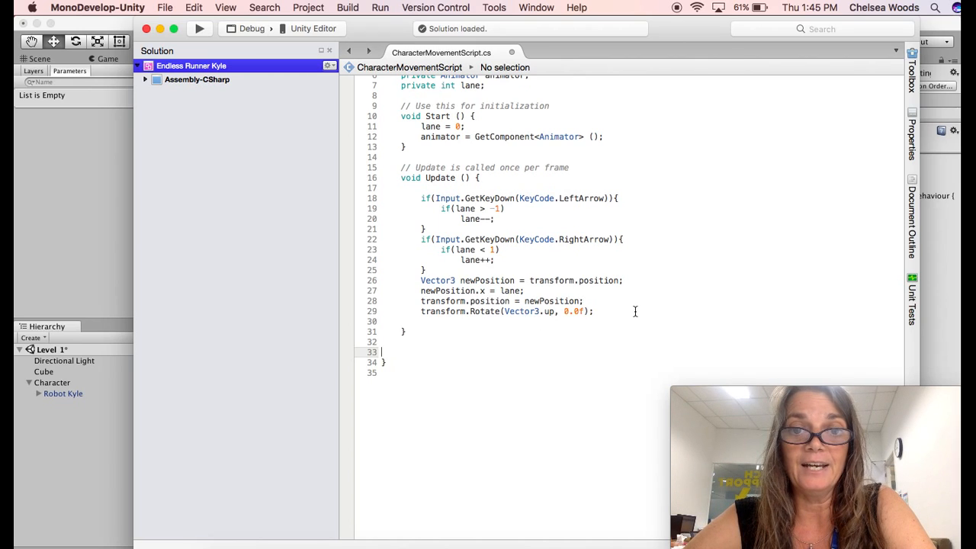
click(539, 293)
drag(539, 293, 401, 291)
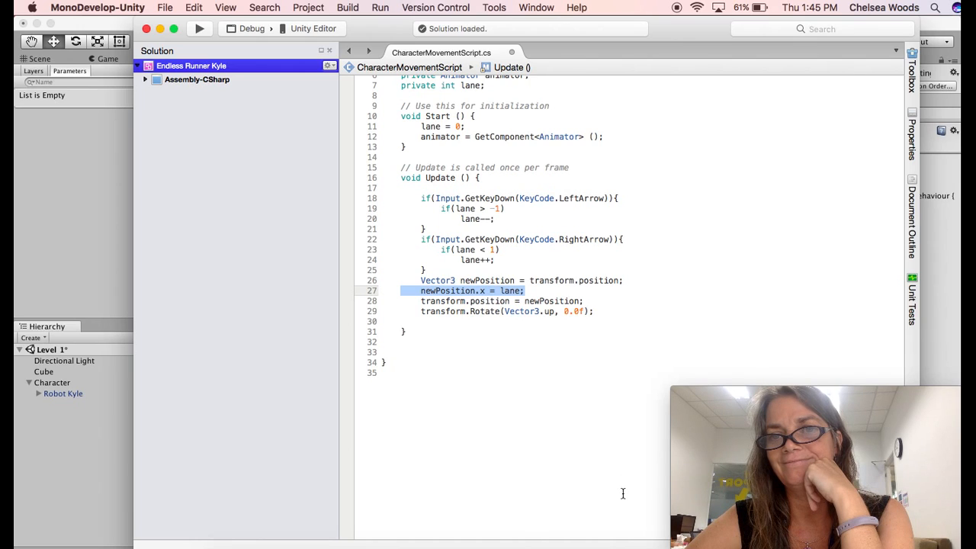
Step: Deselect the highlighted line and save CharacterMovementScript.cs
click(585, 442)
scroll(585, 442, up, 3)
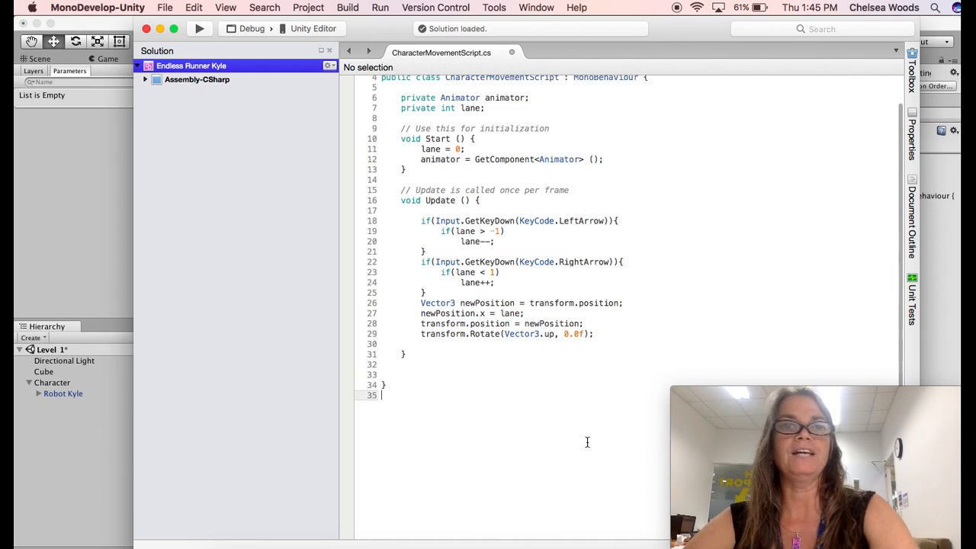
scroll(573, 421, down, 2)
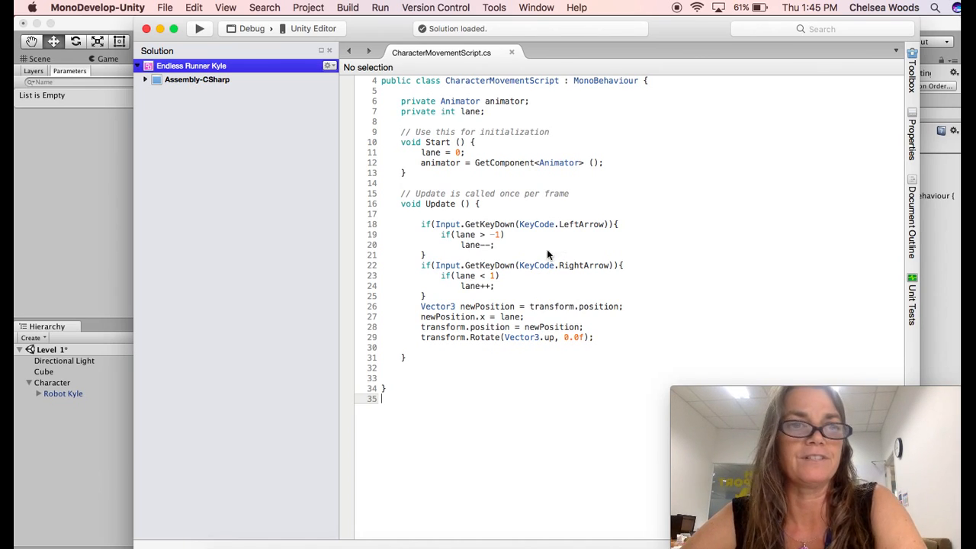
Step: Switch back to Unity and attach CharacterMovementScript to the Character object as a component below the Capsule Collider
click(51, 448)
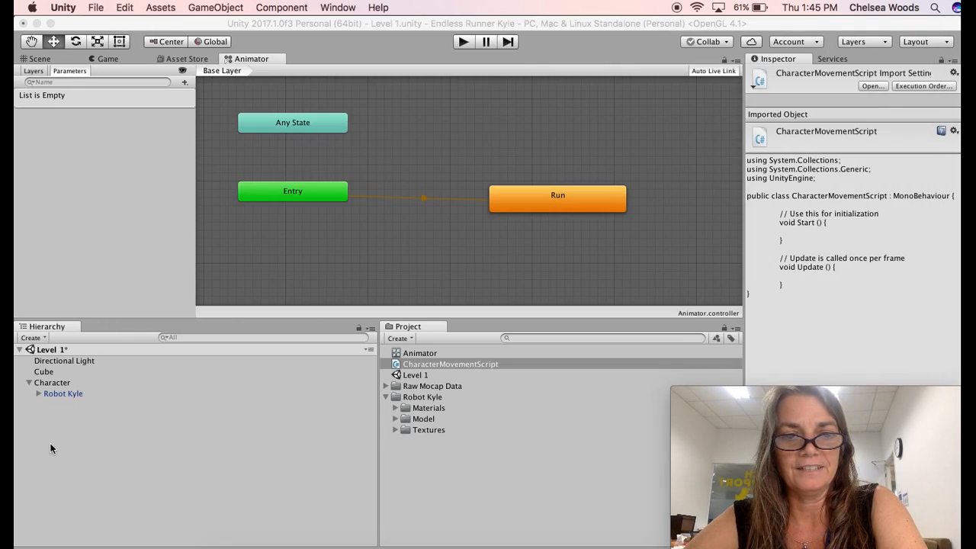
click(211, 484)
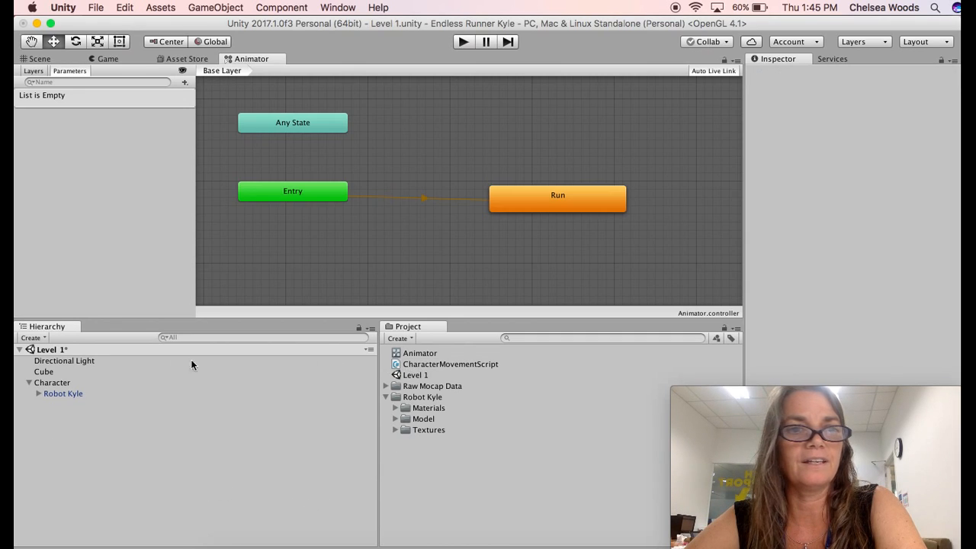
double_click(55, 382)
click(106, 439)
click(46, 383)
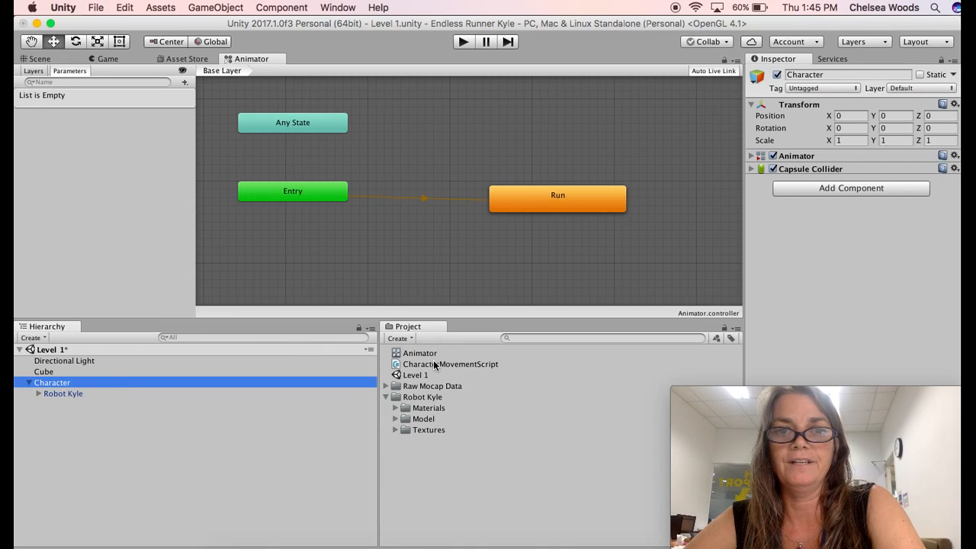
drag(435, 364, 804, 274)
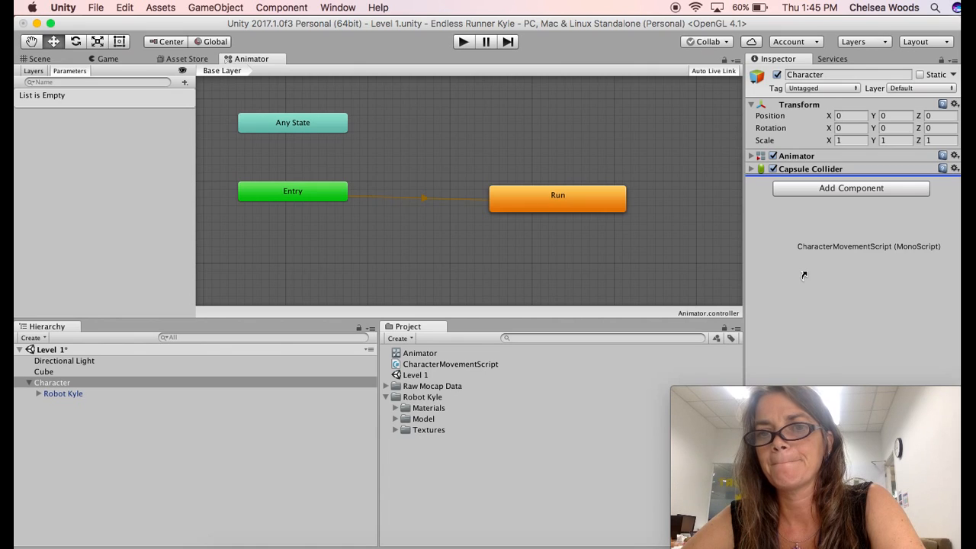
drag(804, 275, 805, 275)
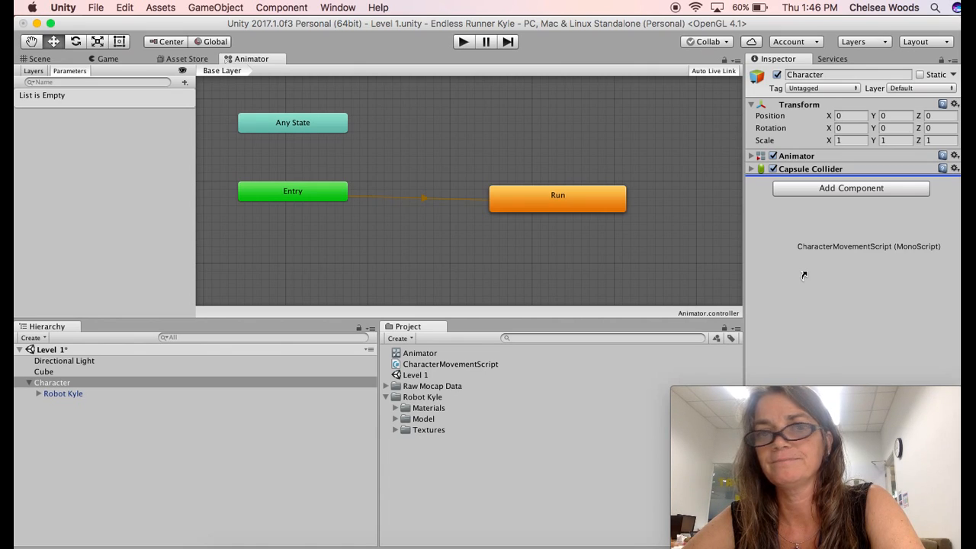
drag(805, 276, 805, 275)
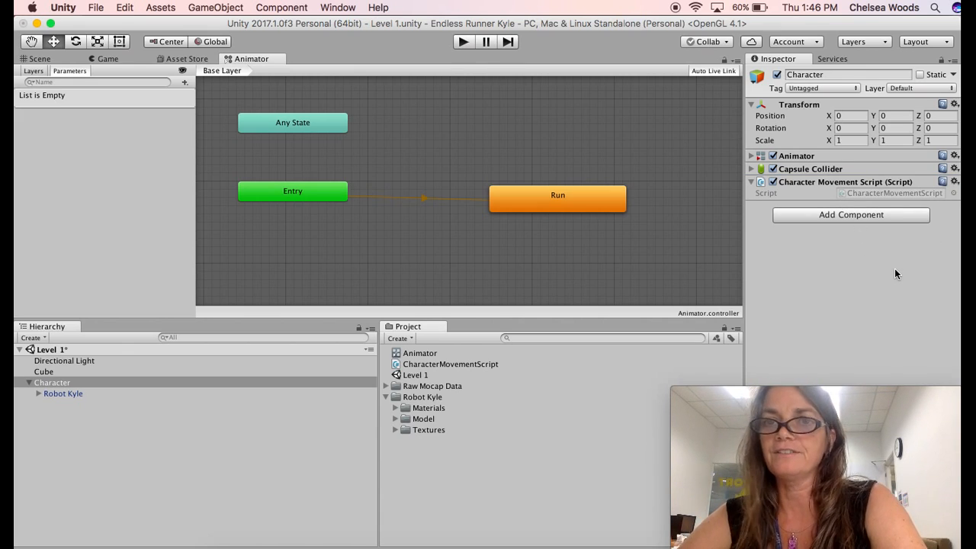
Step: Check the saved CharacterMovementScript code in MonoDevelop once more and return to Unity
click(658, 547)
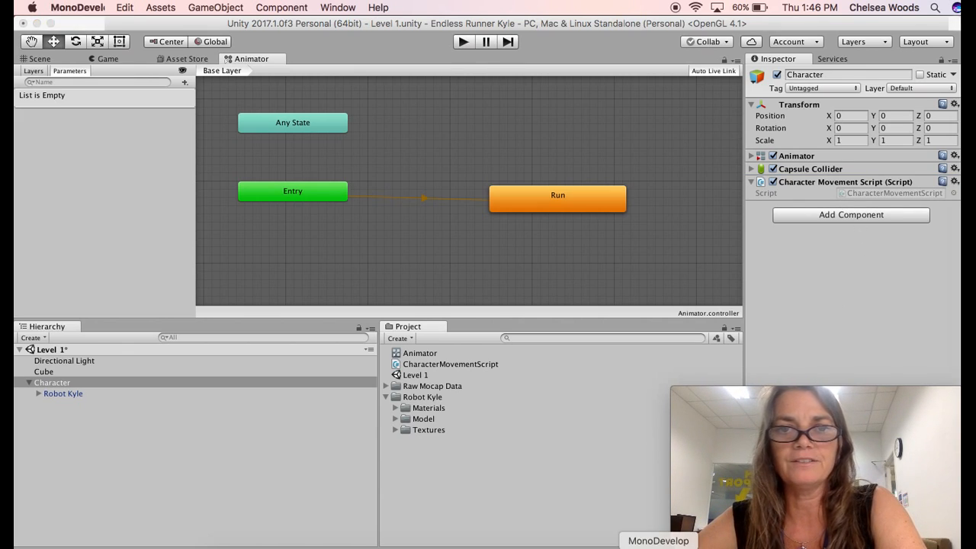
scroll(630, 395, up, 1)
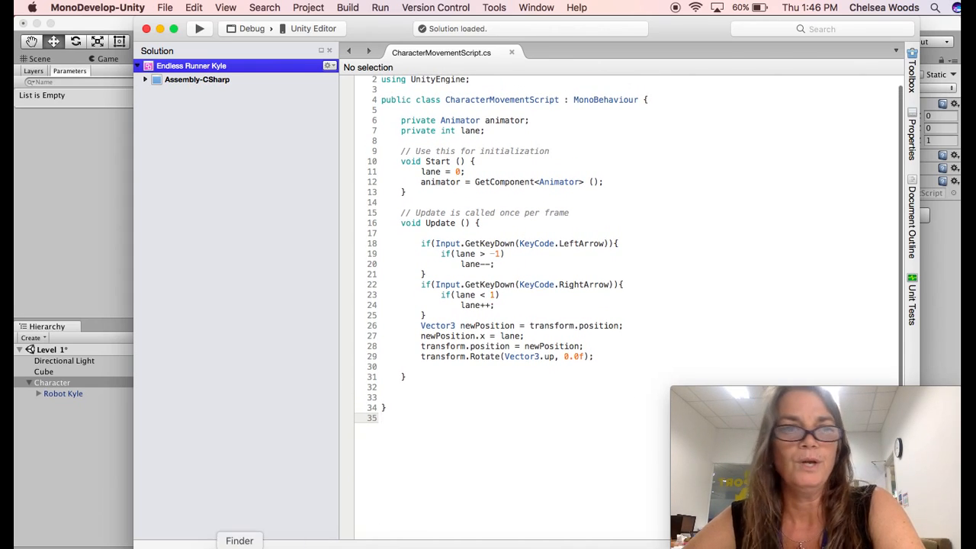
click(64, 472)
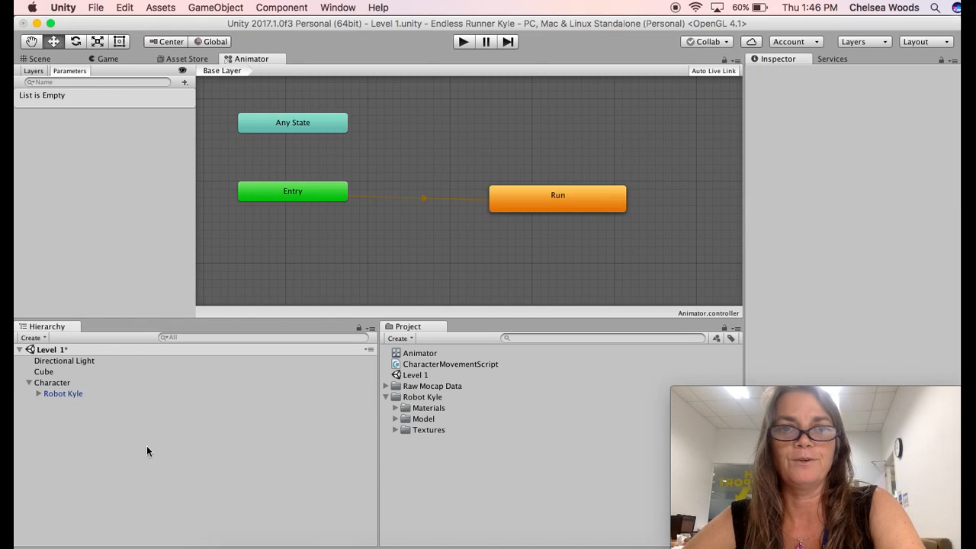
Step: Select the Character object and play-test the game, moving the robot between the left, middle and right lanes before stopping
click(73, 383)
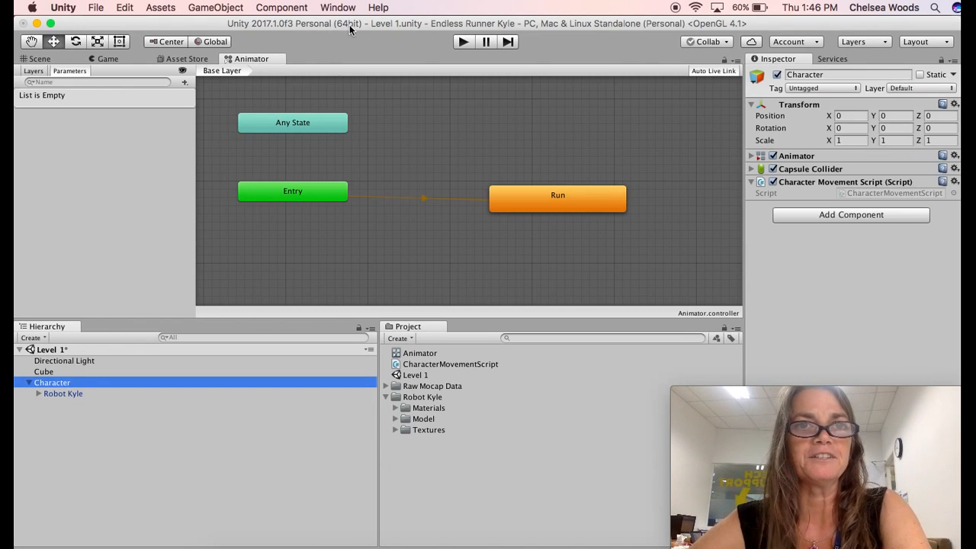
click(463, 42)
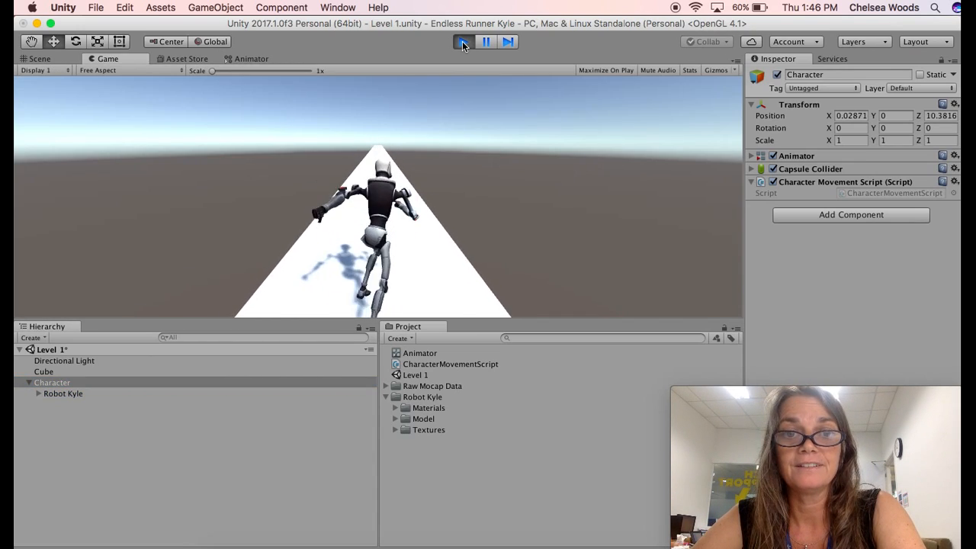
key(Left)
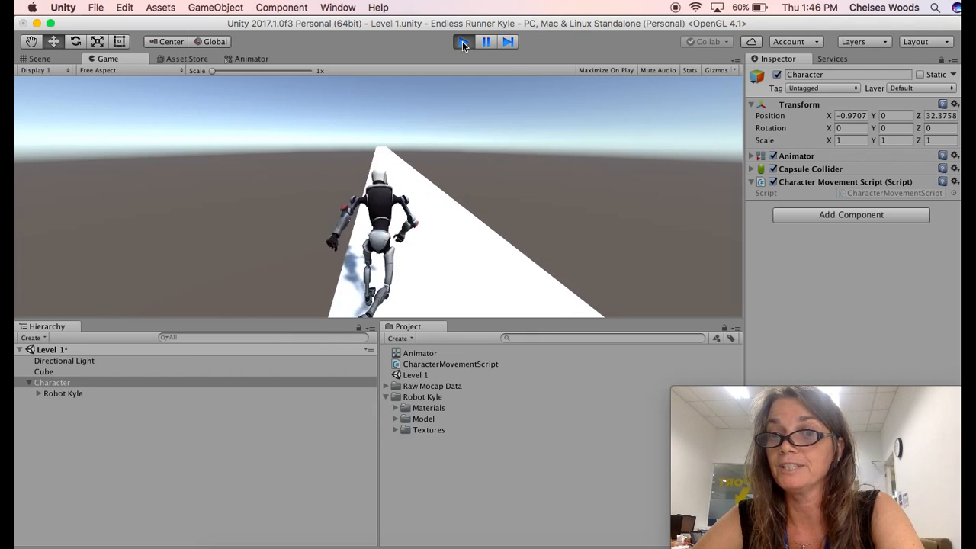
key(Right)
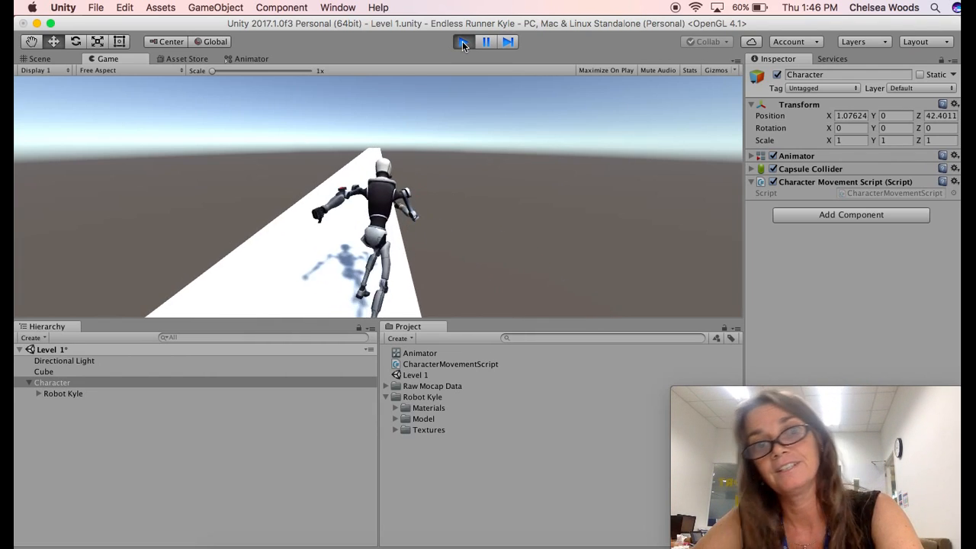
key(Right)
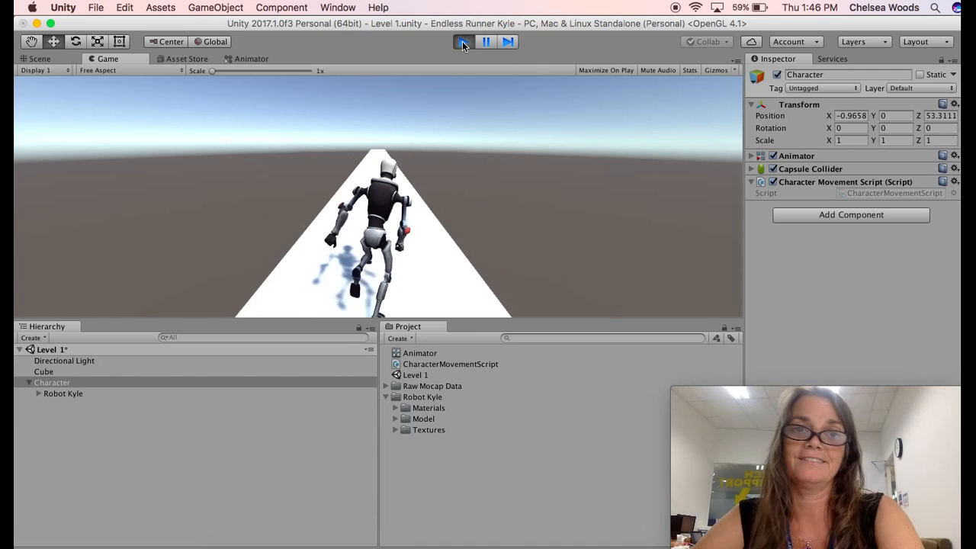
key(Left)
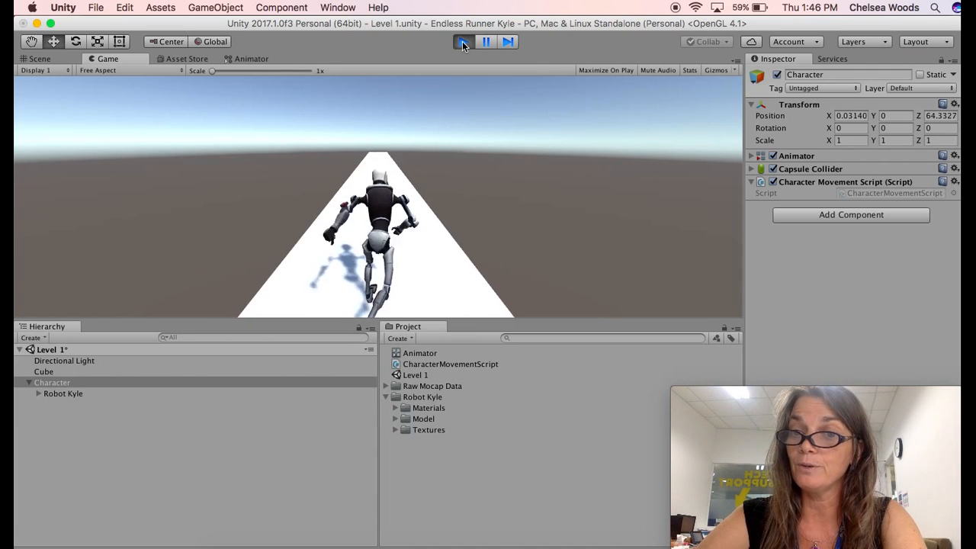
key(Left)
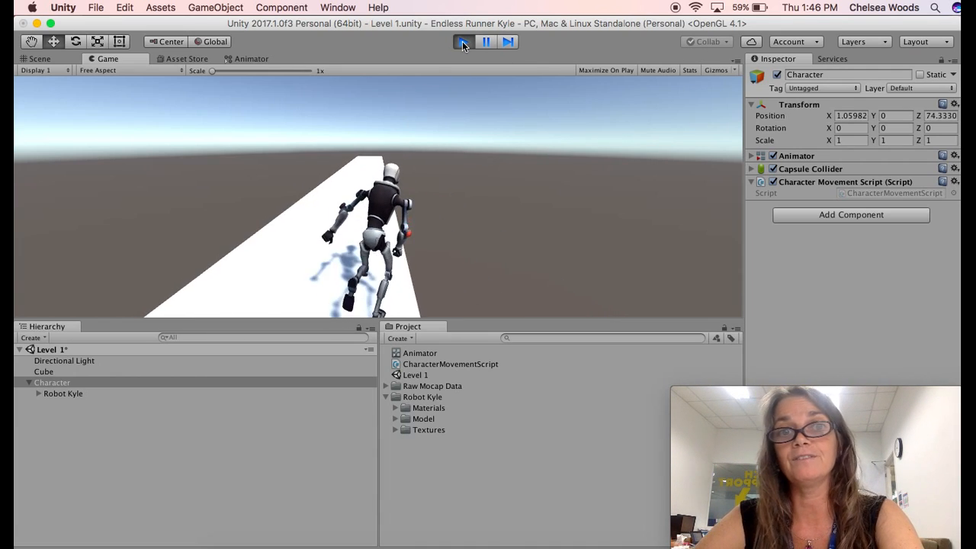
click(462, 41)
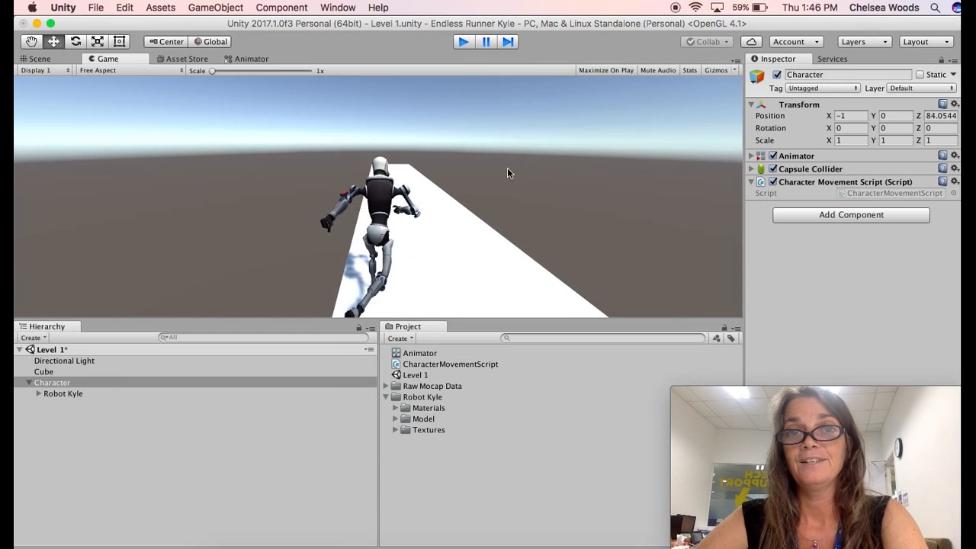
Step: Open CharacterMovementScript in MonoDevelop and set the lane conditions to lane > -3 for LeftArrow and lane < 3 for RightArrow
double_click(459, 371)
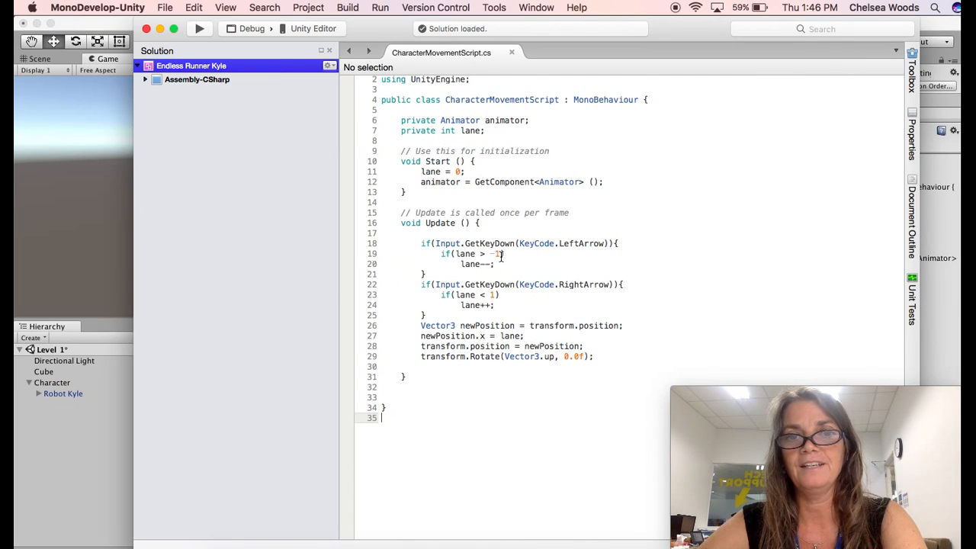
click(502, 255)
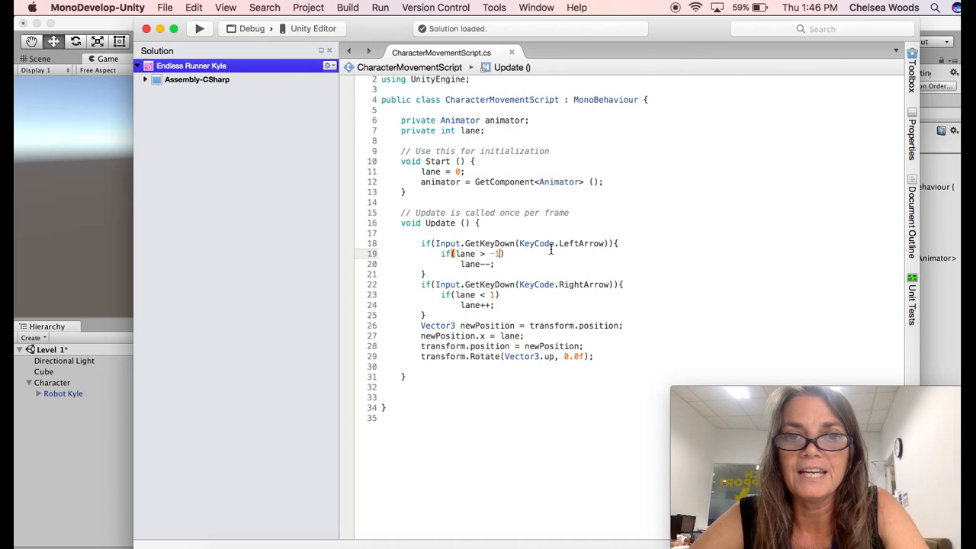
key(BackSpace)
text(3)
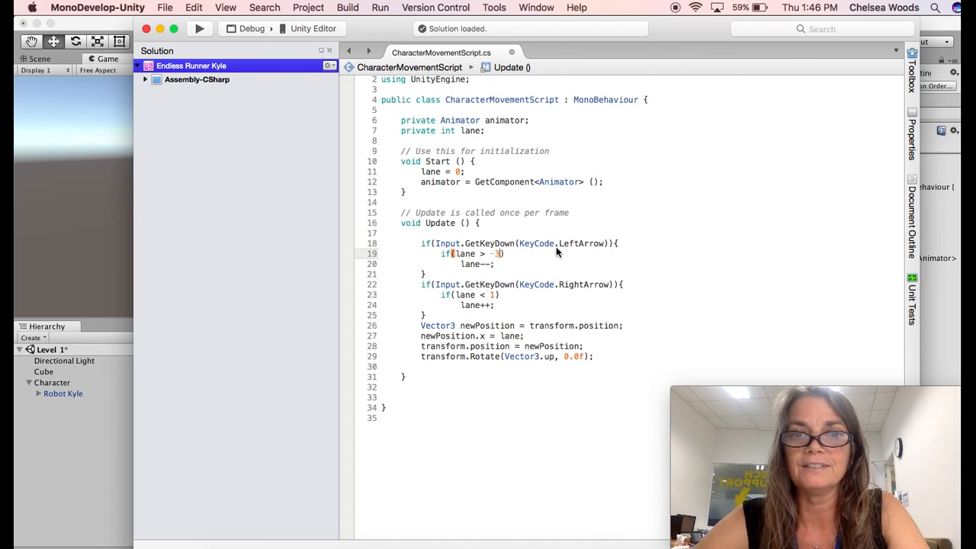
click(494, 296)
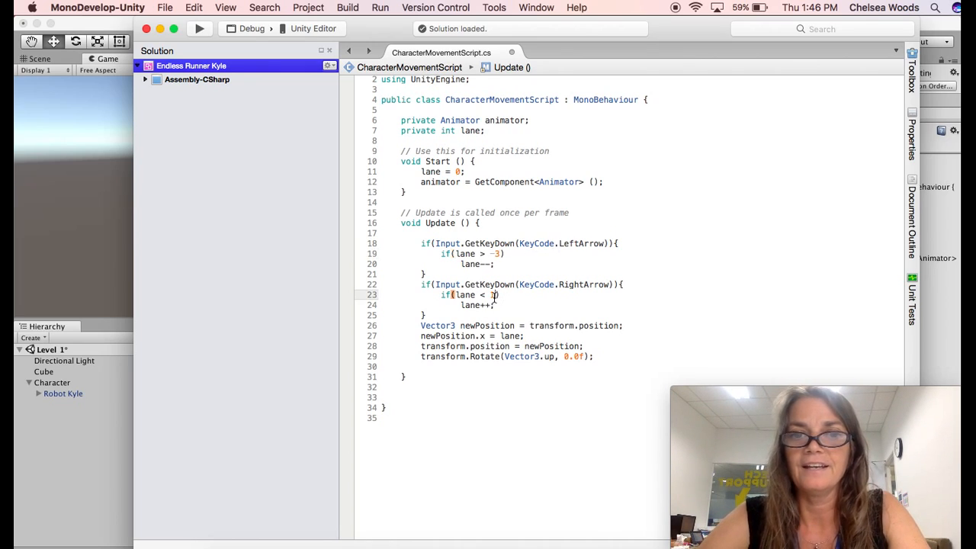
key(BackSpace)
text(3)
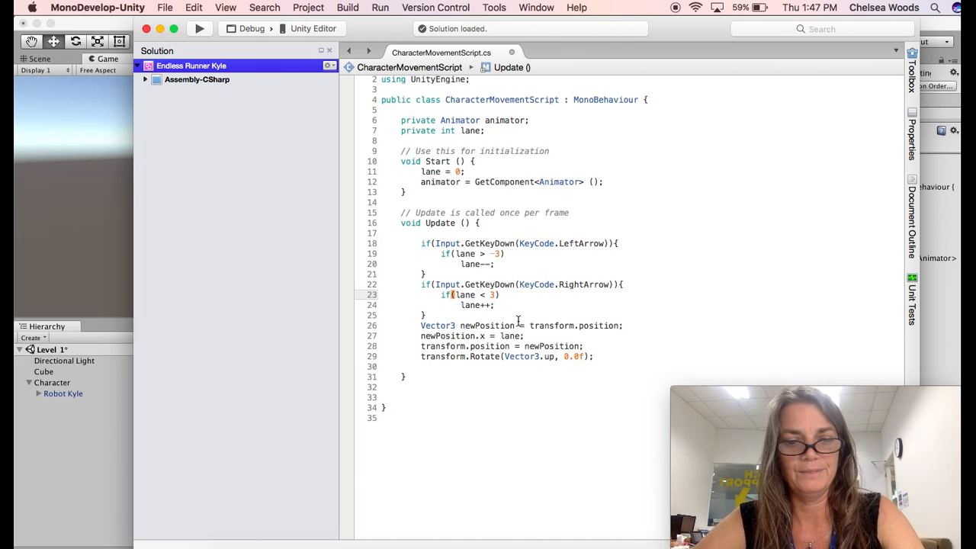
Step: Switch back to Unity and play-test the robot's sideways movement with the widened lane limits, ending play mode when finished
click(73, 441)
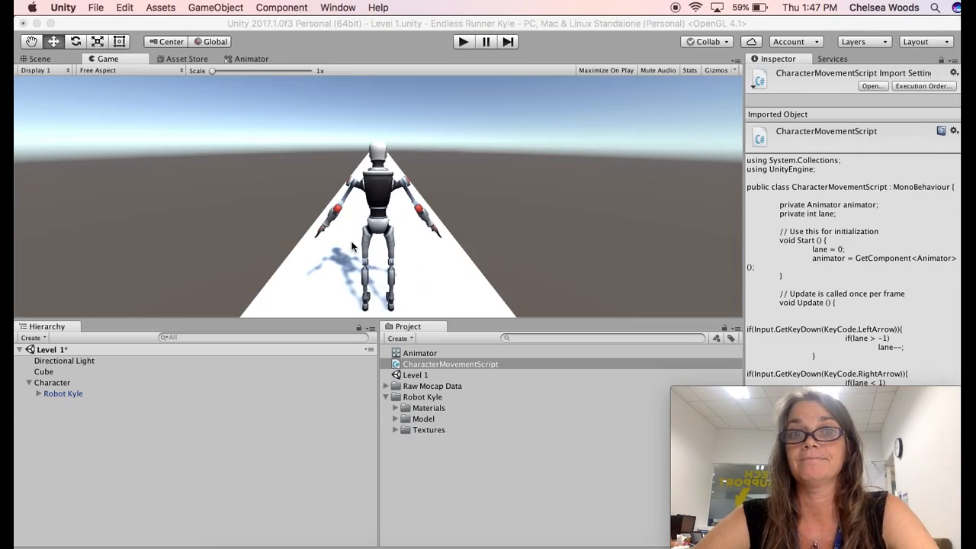
click(462, 42)
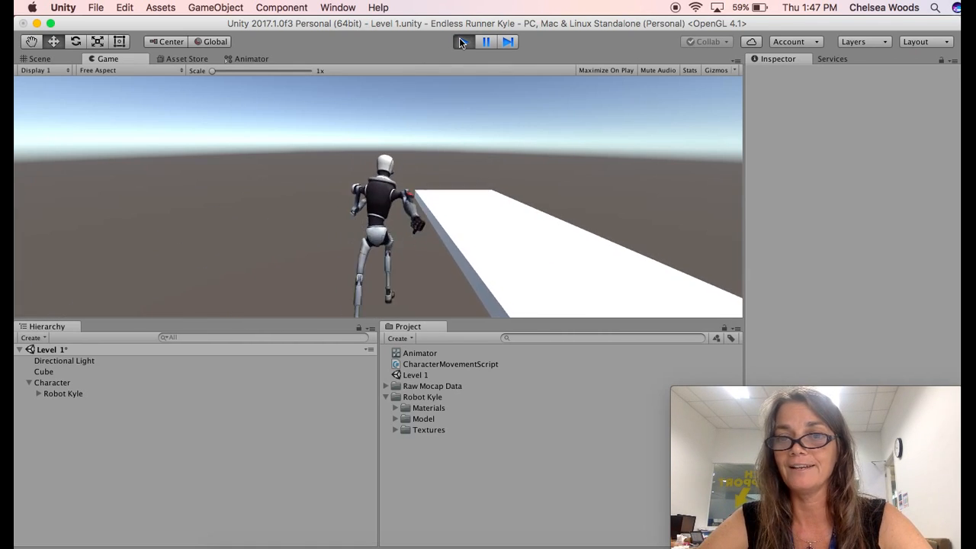
click(465, 41)
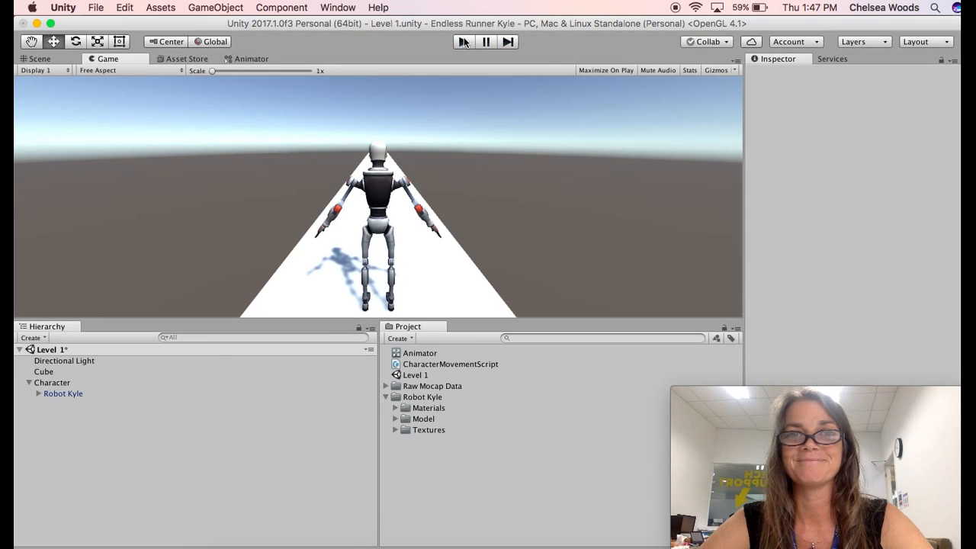